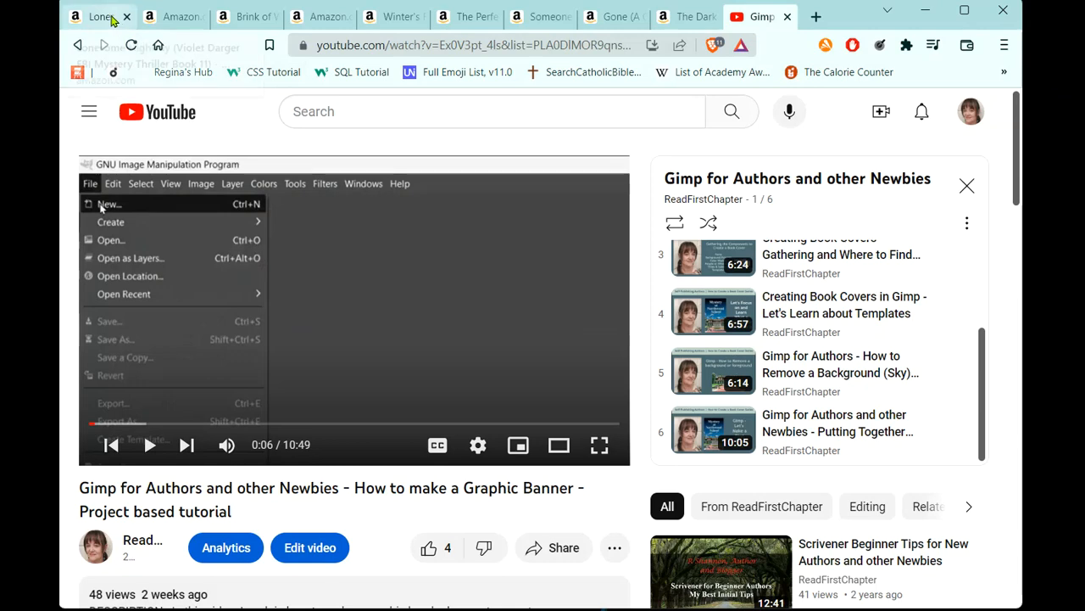
Step: Examine the Amazon book covers of Lonesome Highway, The Boat Man, Brink of War and Kill Your Darlings
{"action": "scroll", "coordinate": [642, 282], "scroll_direction": "up", "scroll_amount": 5}
{"action": "scroll", "coordinate": [642, 282], "scroll_direction": "up", "scroll_amount": 10}
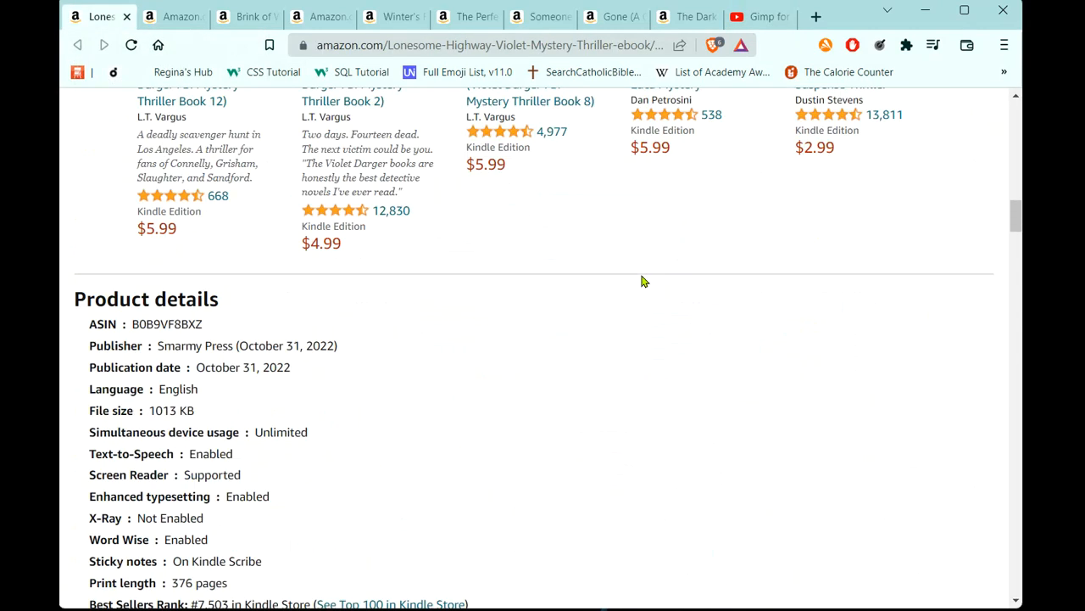
{"action": "scroll", "coordinate": [642, 280], "scroll_direction": "down", "scroll_amount": 2}
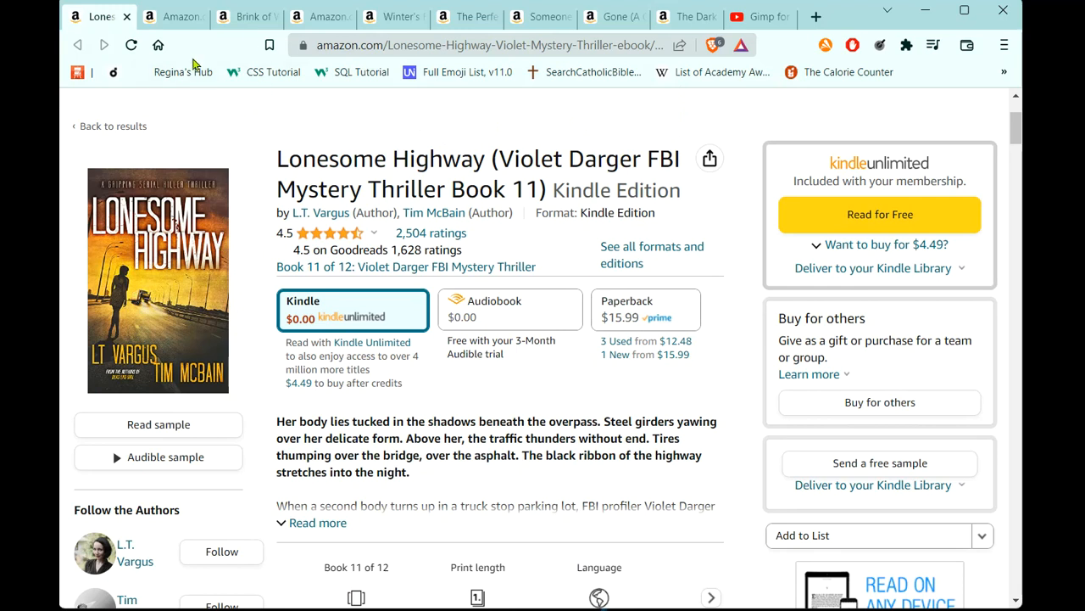
{"action": "left_click", "coordinate": [172, 19]}
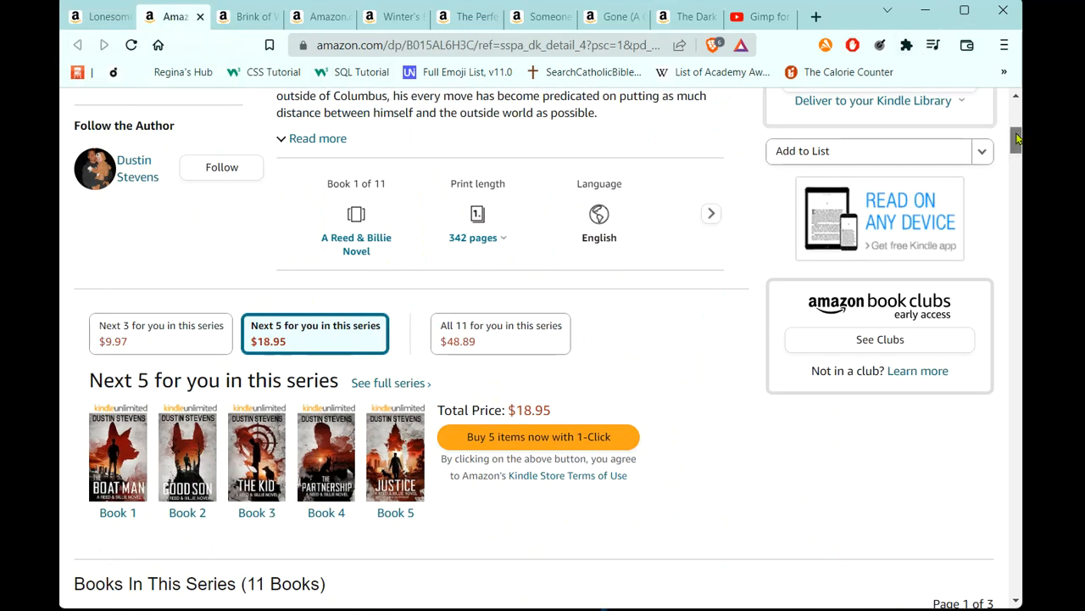
{"action": "left_click_drag", "start_coordinate": [1016, 138], "coordinate": [1017, 104]}
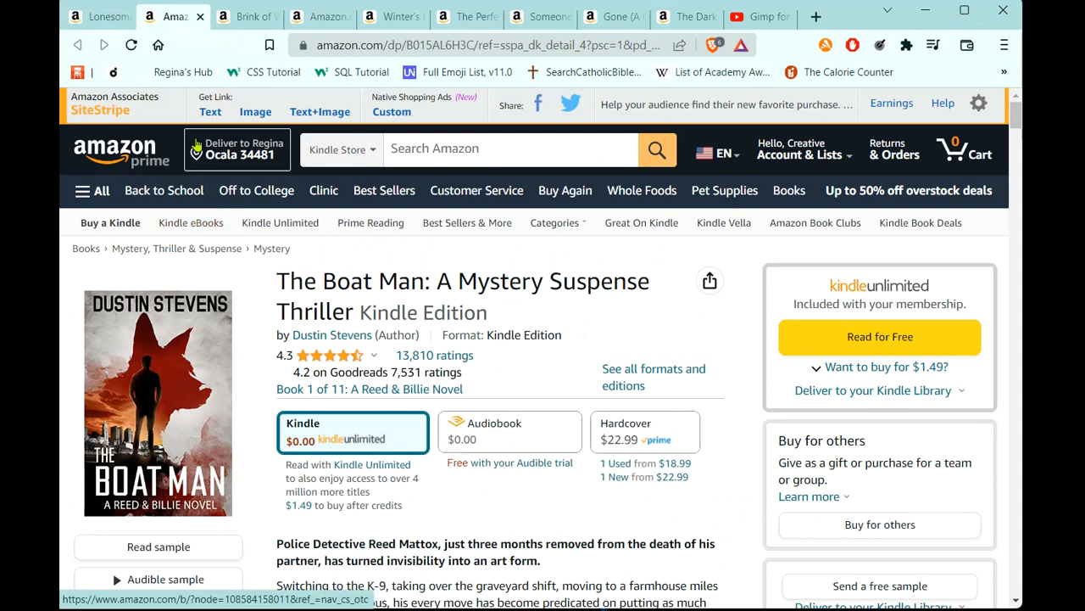
{"action": "left_click", "coordinate": [250, 17]}
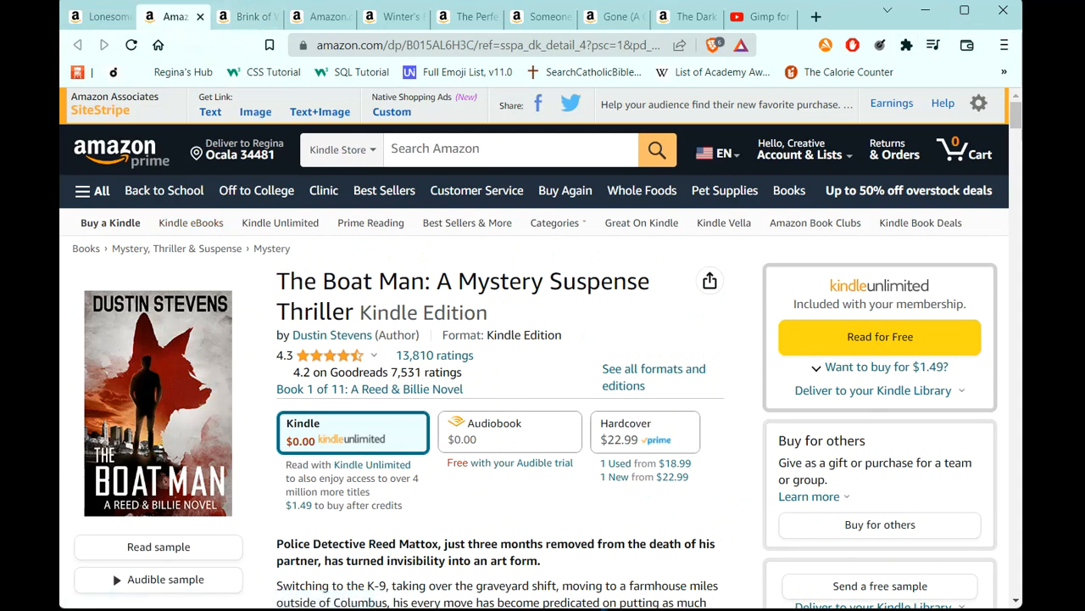
{"action": "scroll", "coordinate": [384, 190], "scroll_direction": "down", "scroll_amount": 1}
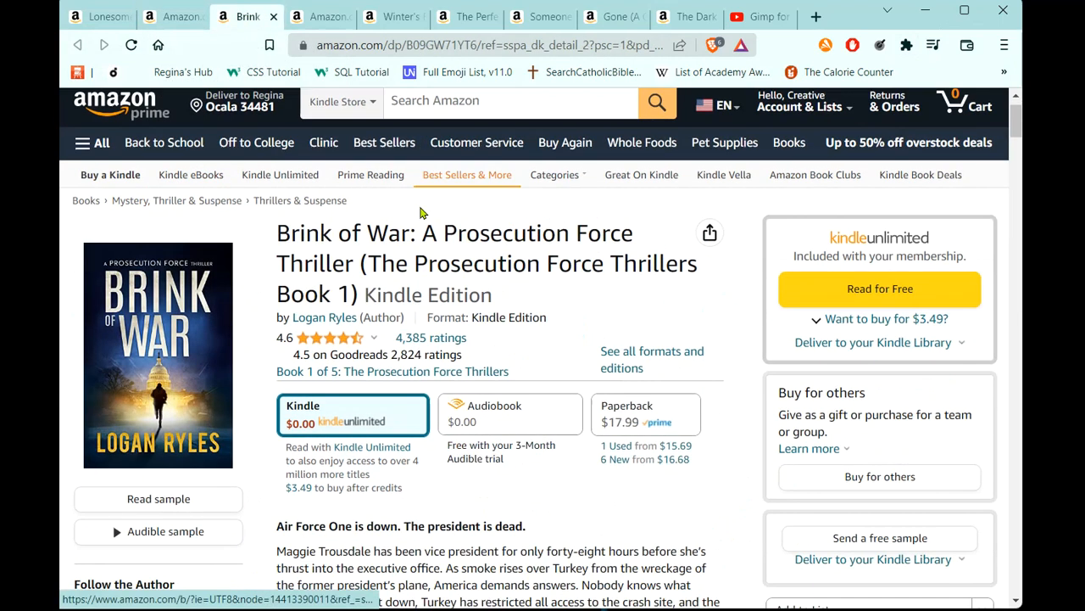
{"action": "left_click", "coordinate": [318, 16]}
{"action": "scroll", "coordinate": [518, 363], "scroll_direction": "down", "scroll_amount": 1}
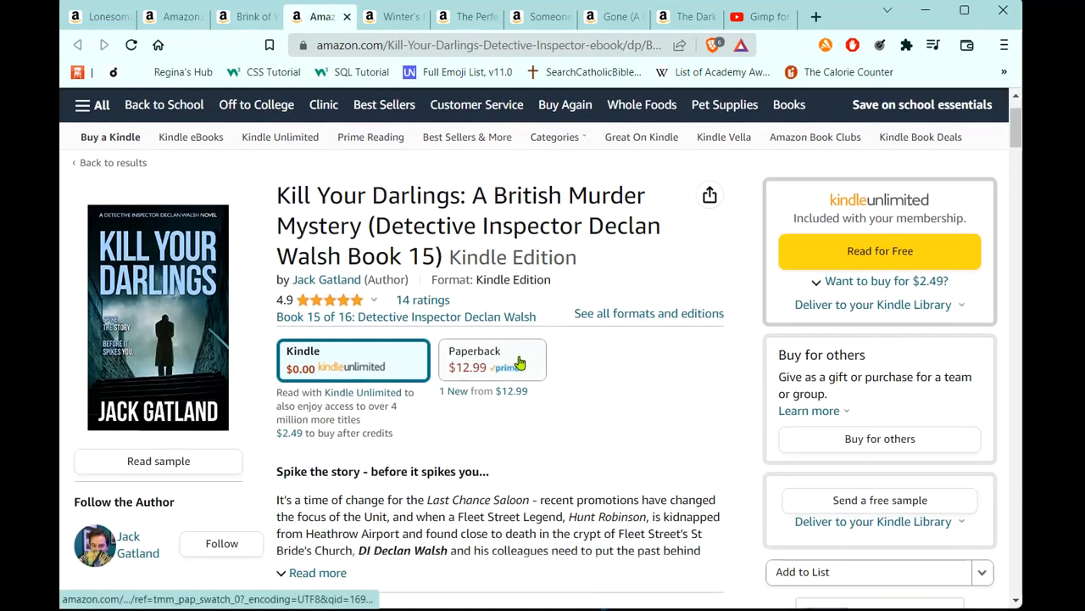
{"action": "scroll", "coordinate": [519, 363], "scroll_direction": "down", "scroll_amount": 1}
Step: Examine the covers of Winter's Rescue, The Perfect Son, Someone Else's Daughter, Gone and the open "The Dark" book page
{"action": "left_click", "coordinate": [396, 17]}
{"action": "scroll", "coordinate": [489, 339], "scroll_direction": "down", "scroll_amount": 2}
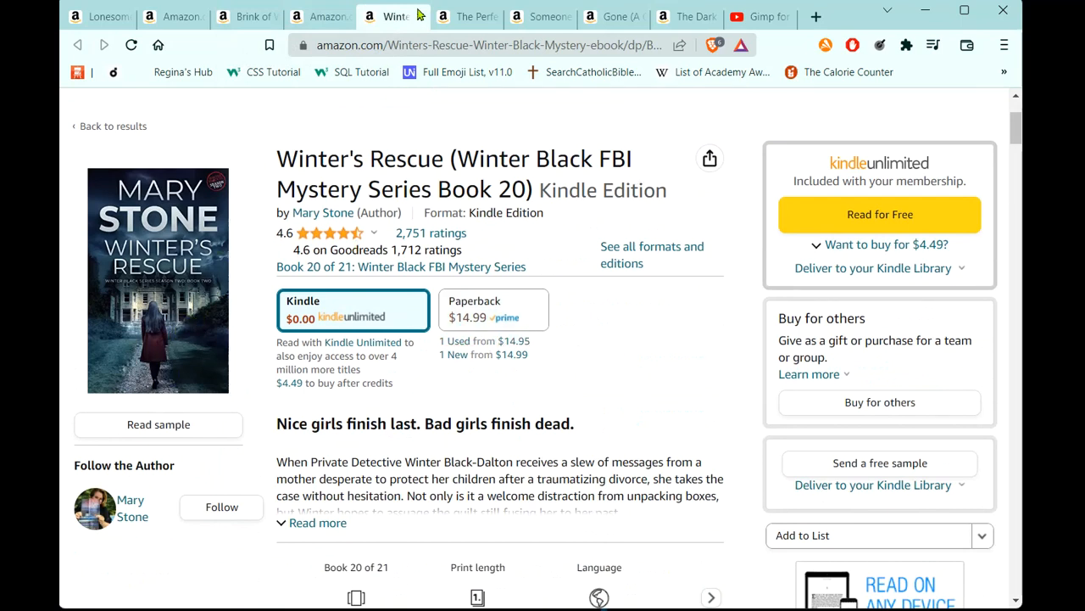
{"action": "left_click", "coordinate": [464, 18]}
{"action": "scroll", "coordinate": [465, 278], "scroll_direction": "down", "scroll_amount": 1}
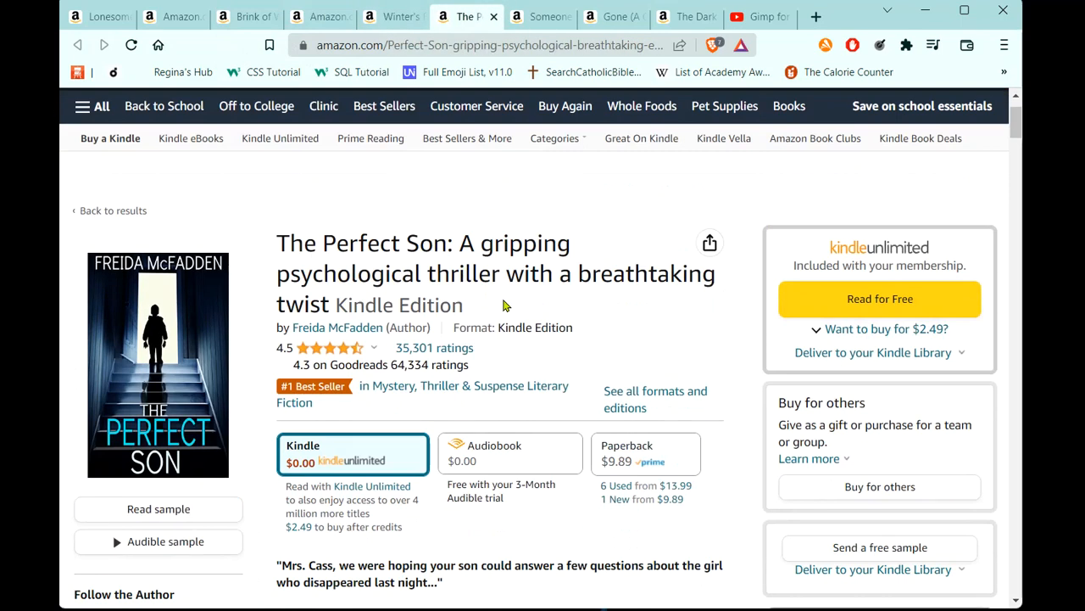
{"action": "left_click", "coordinate": [541, 21]}
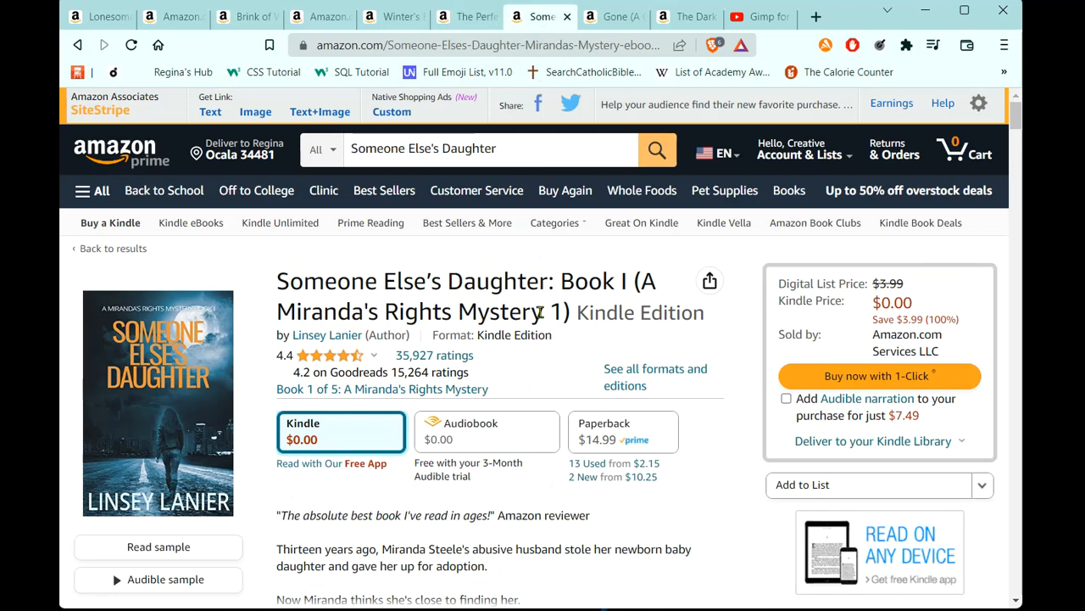
{"action": "scroll", "coordinate": [540, 315], "scroll_direction": "down", "scroll_amount": 1}
{"action": "scroll", "coordinate": [541, 341], "scroll_direction": "down", "scroll_amount": 1}
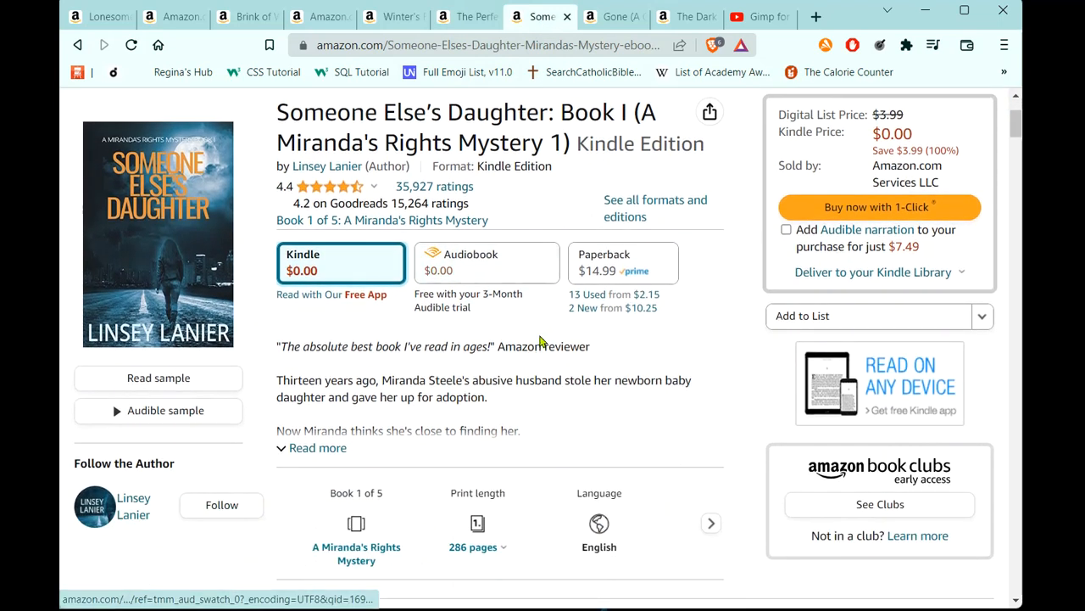
{"action": "scroll", "coordinate": [540, 340], "scroll_direction": "up", "scroll_amount": 1}
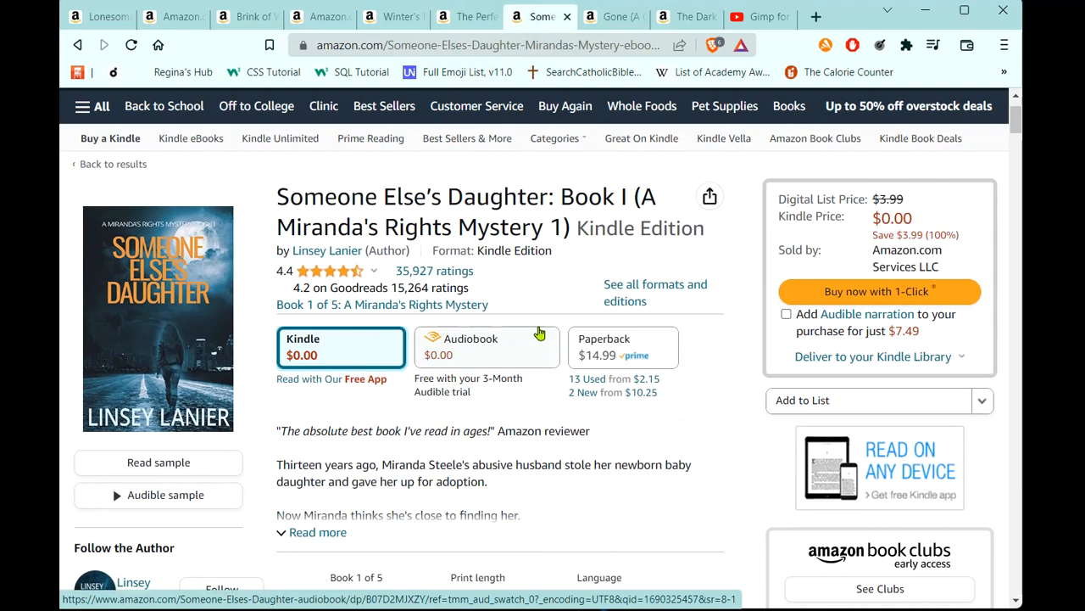
{"action": "left_click", "coordinate": [619, 20]}
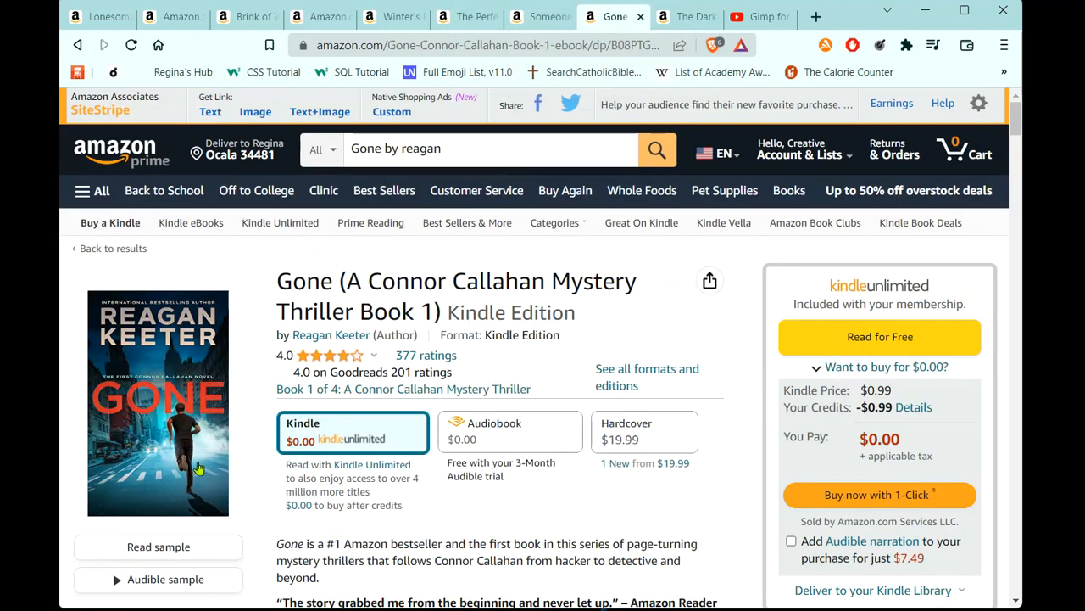
{"action": "left_click", "coordinate": [689, 16]}
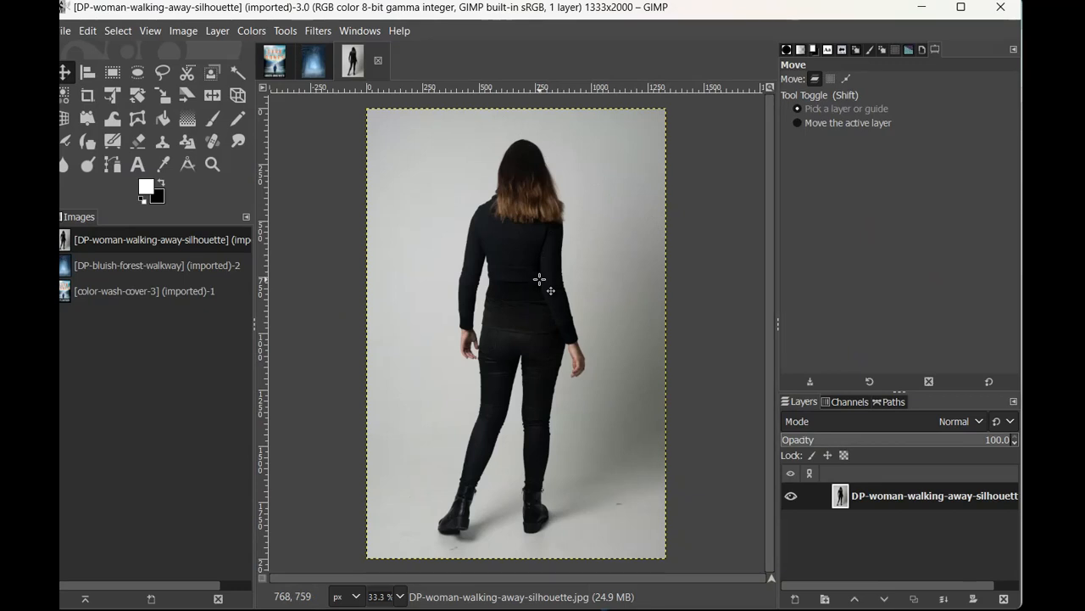
Step: Look over the bluish forest walkway image and the color-wash-cover-3 reference cover
{"action": "left_click", "coordinate": [314, 61]}
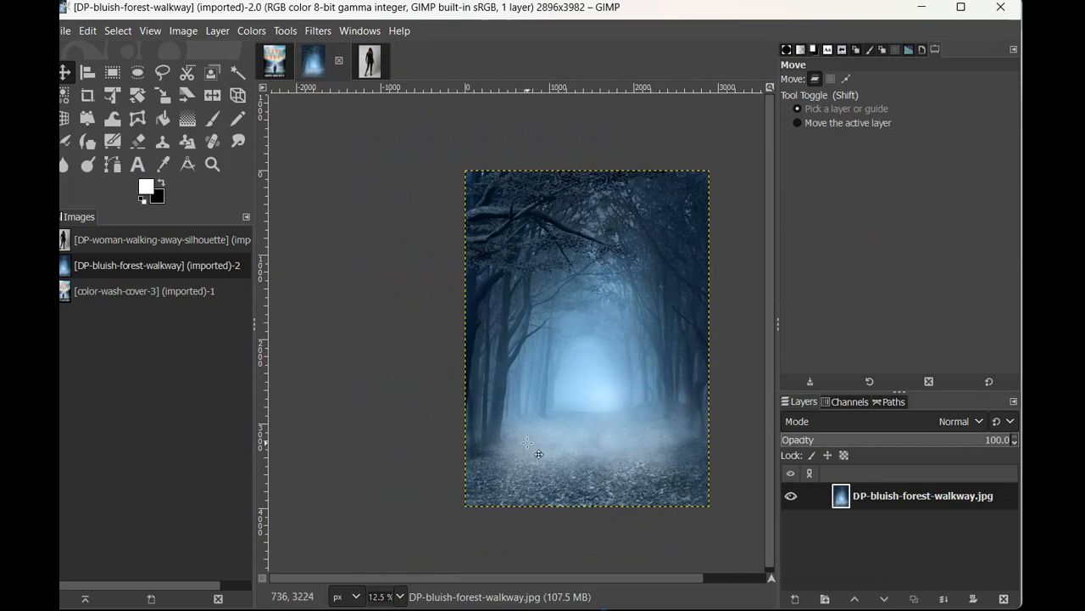
{"action": "left_click", "coordinate": [280, 77]}
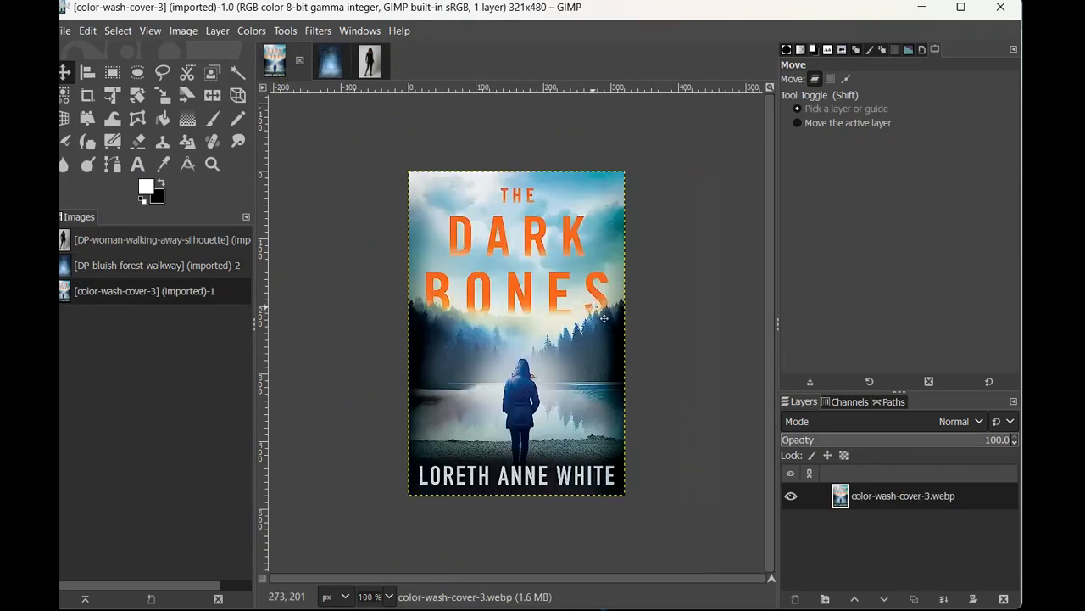
Step: Add an alpha channel to the layer of the DP-woman-walking-away-silhouette image
{"action": "left_click", "coordinate": [379, 66]}
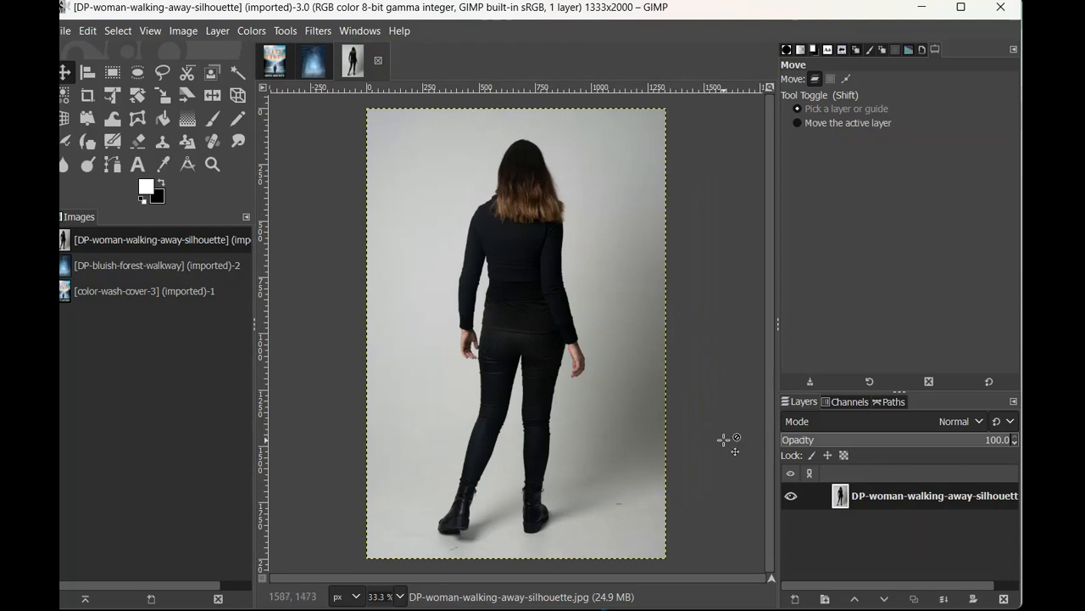
{"action": "right_click", "coordinate": [927, 496]}
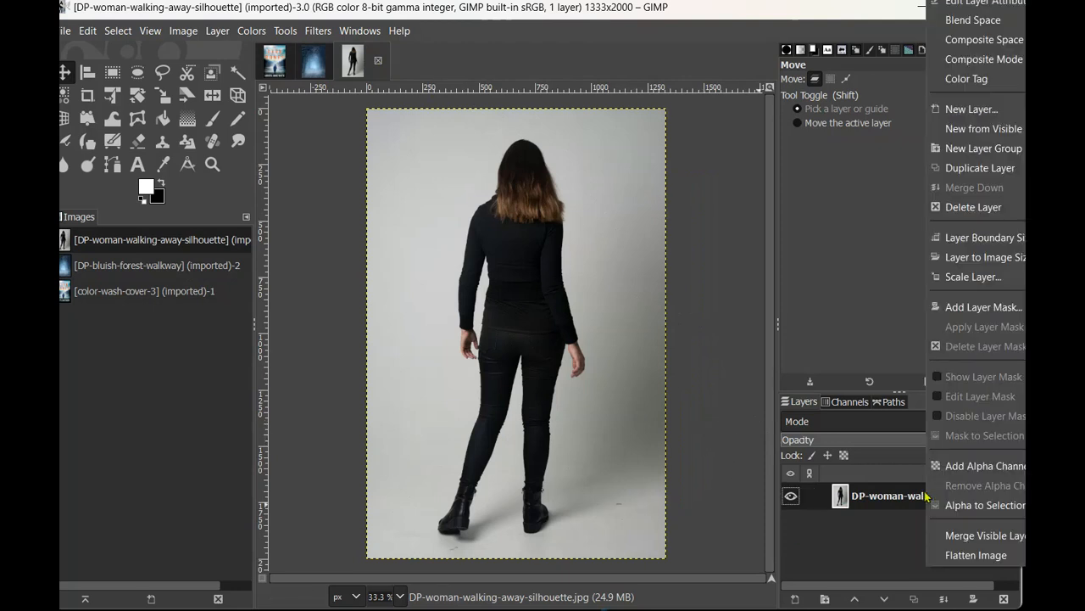
{"action": "left_click", "coordinate": [944, 469]}
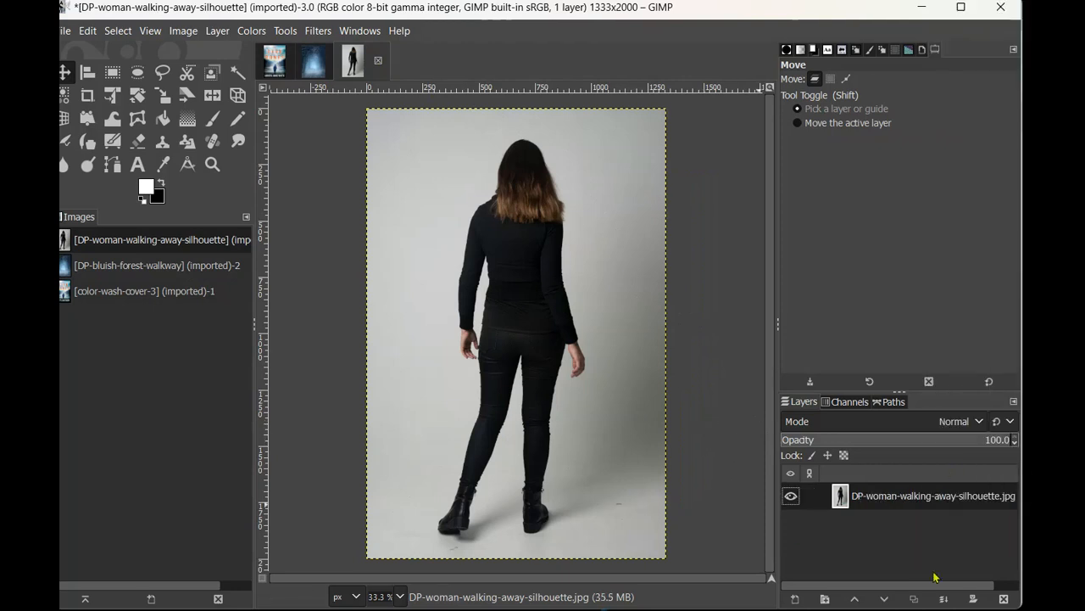
Step: Duplicate the woman silhouette layer and hide the original layer beneath the copy
{"action": "left_click", "coordinate": [912, 598]}
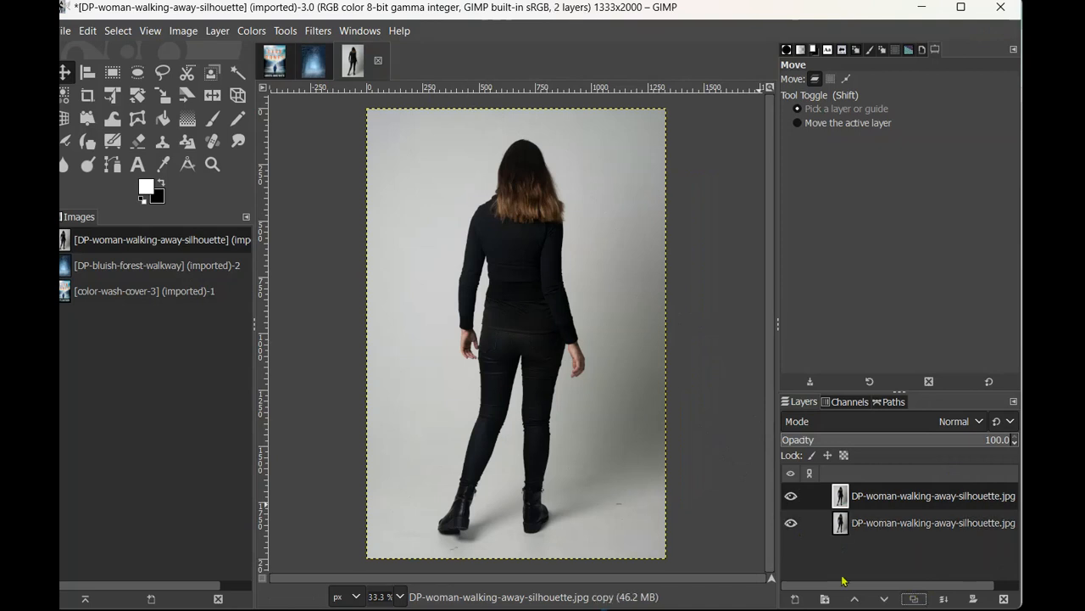
{"action": "left_click", "coordinate": [789, 524]}
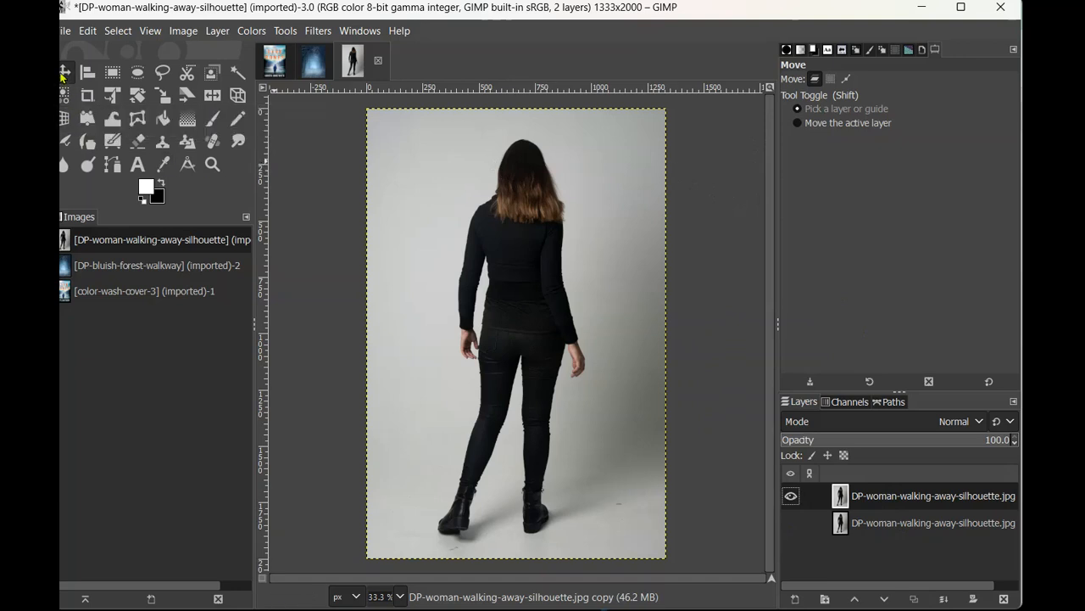
Step: Delete most of the gray backdrop around the woman region by region with Select by Color, and clear the selection
{"action": "left_click_drag", "start_coordinate": [570, 9], "coordinate": [578, 8]}
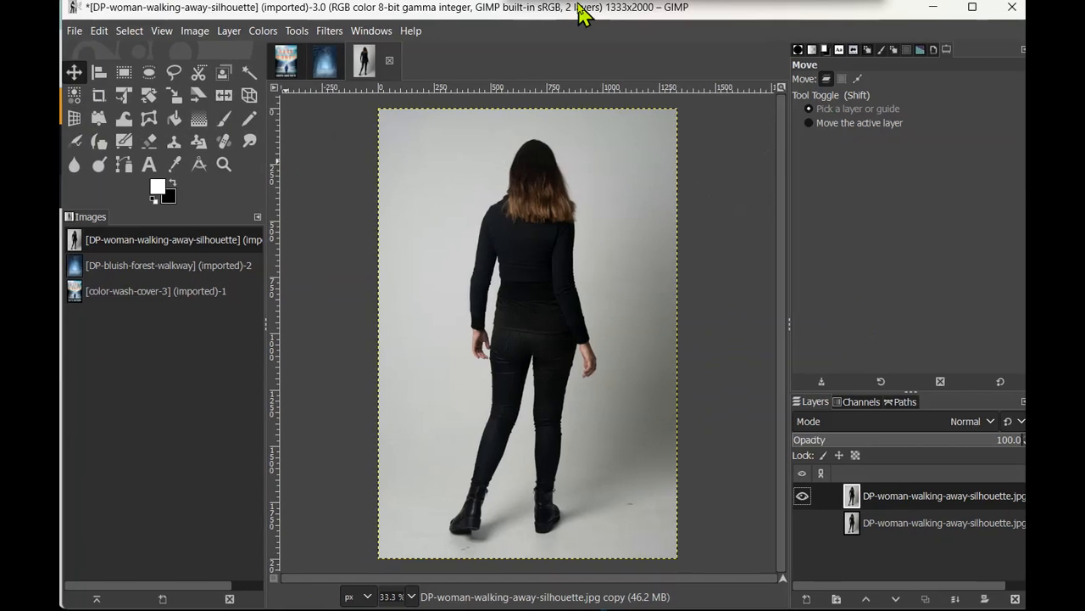
{"action": "left_click", "coordinate": [72, 95]}
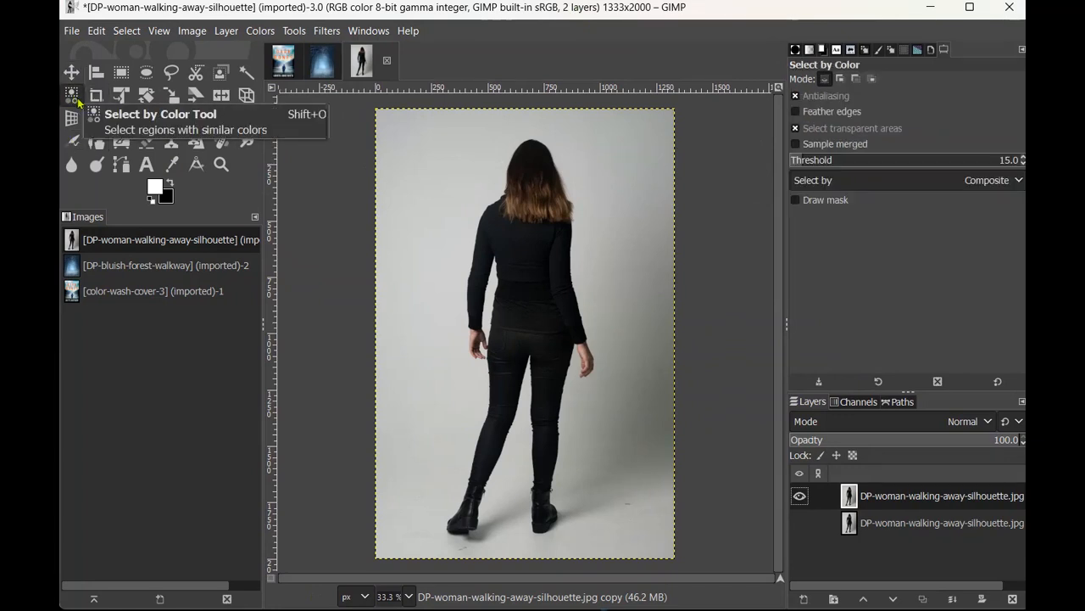
{"action": "left_click", "coordinate": [433, 161]}
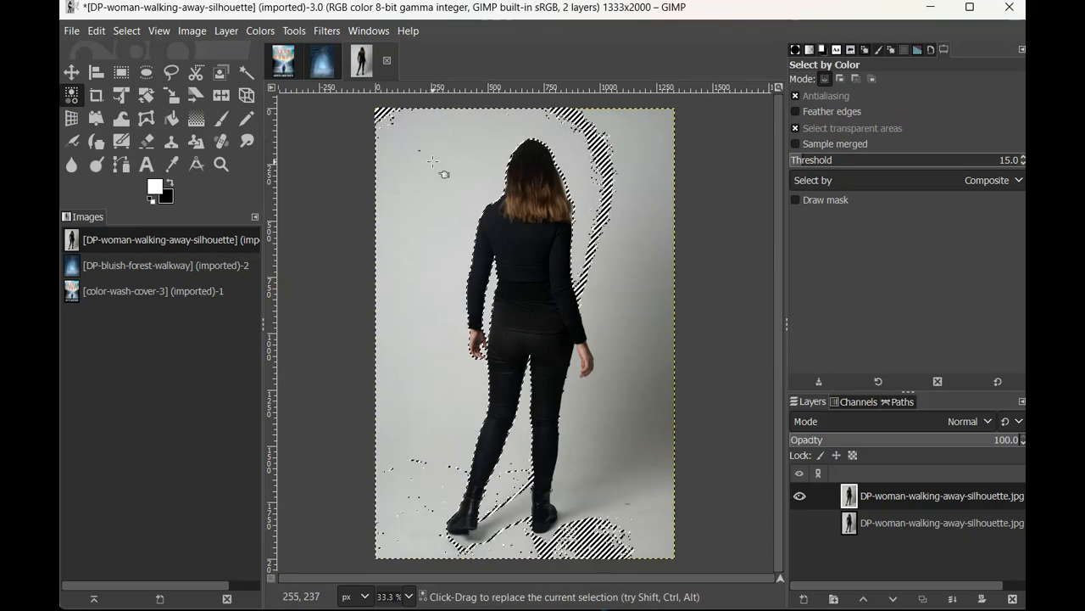
{"action": "key", "text": "Delete"}
{"action": "left_click", "coordinate": [660, 146]}
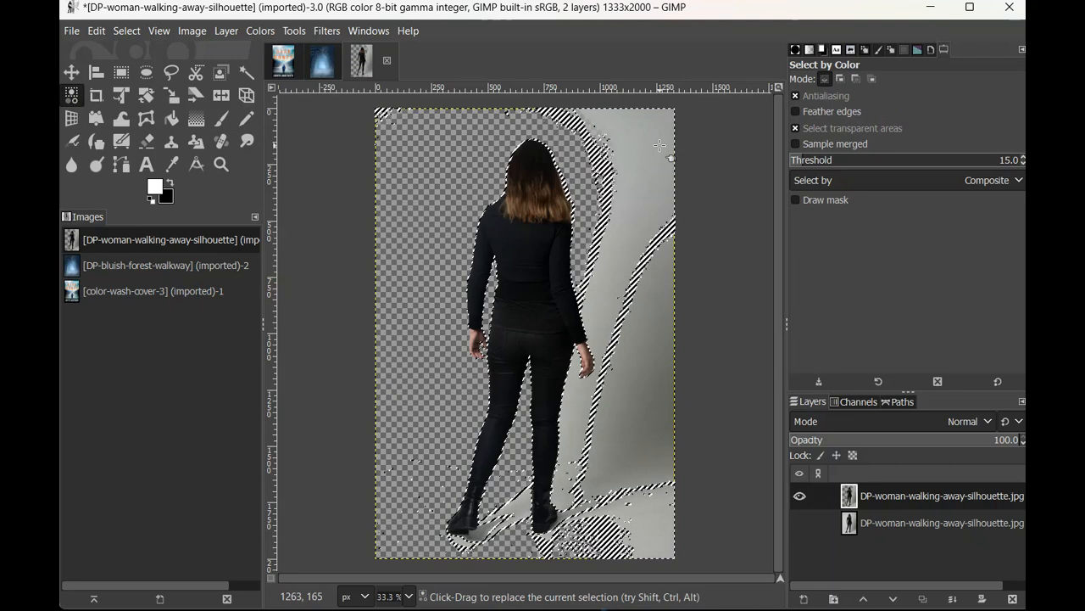
{"action": "key", "text": "Delete"}
{"action": "left_click", "coordinate": [652, 371]}
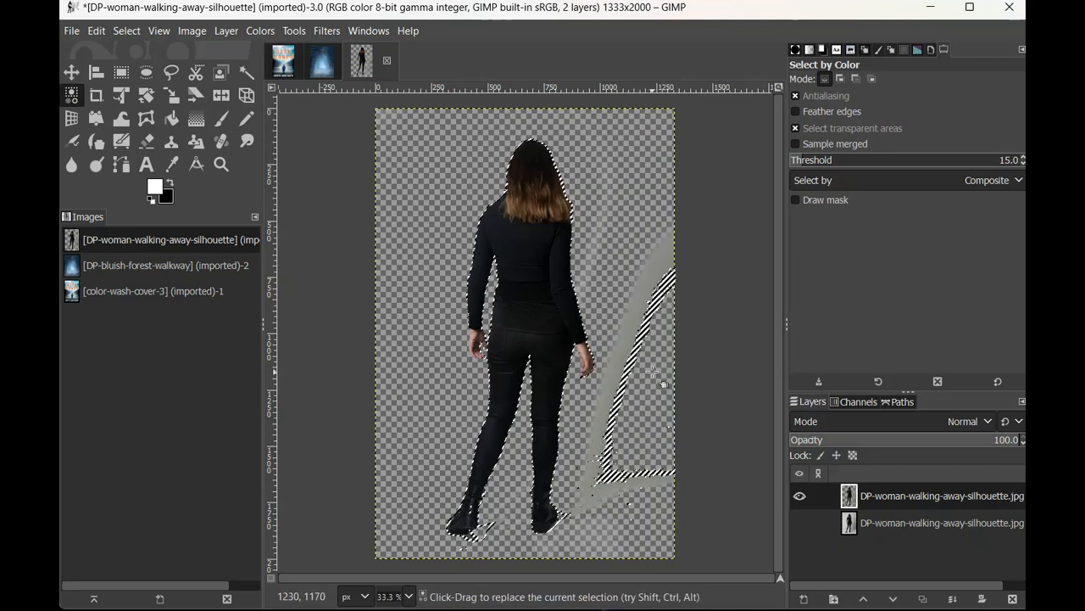
{"action": "left_click", "coordinate": [622, 542]}
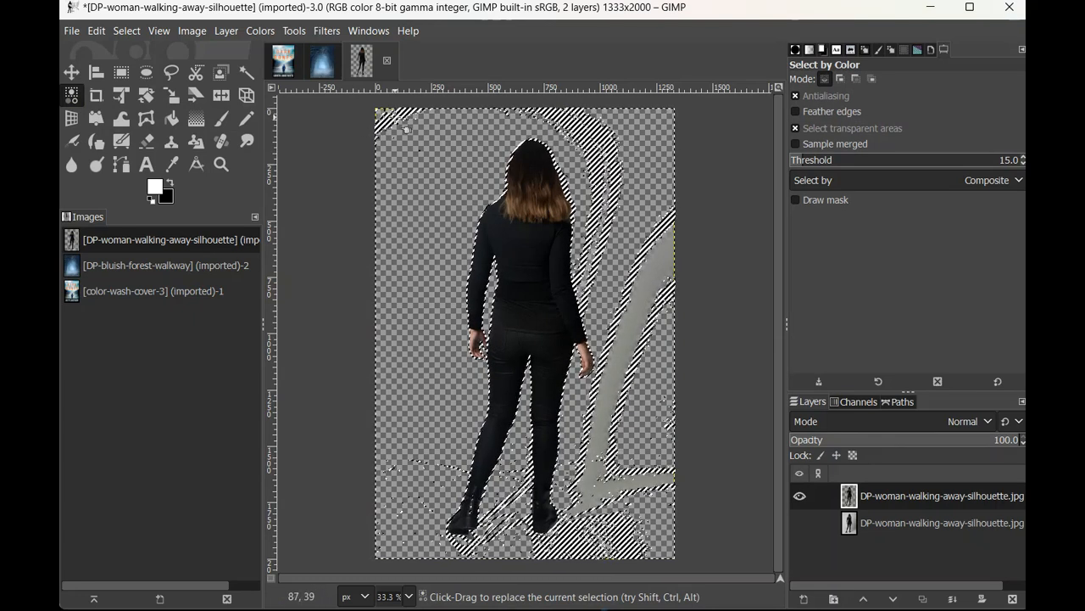
{"action": "left_click", "coordinate": [126, 30]}
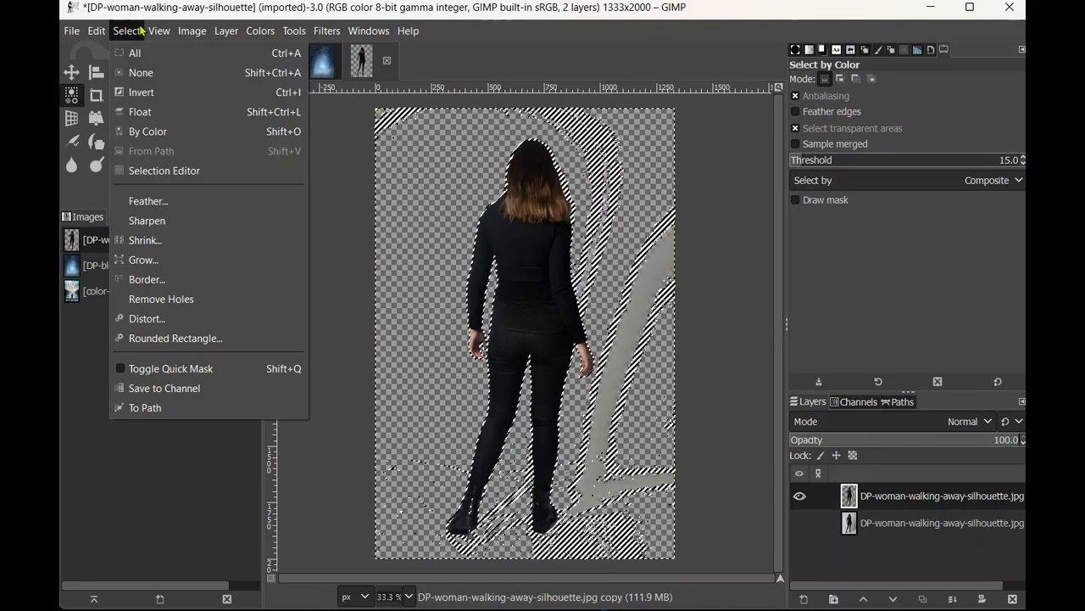
{"action": "left_click", "coordinate": [136, 73]}
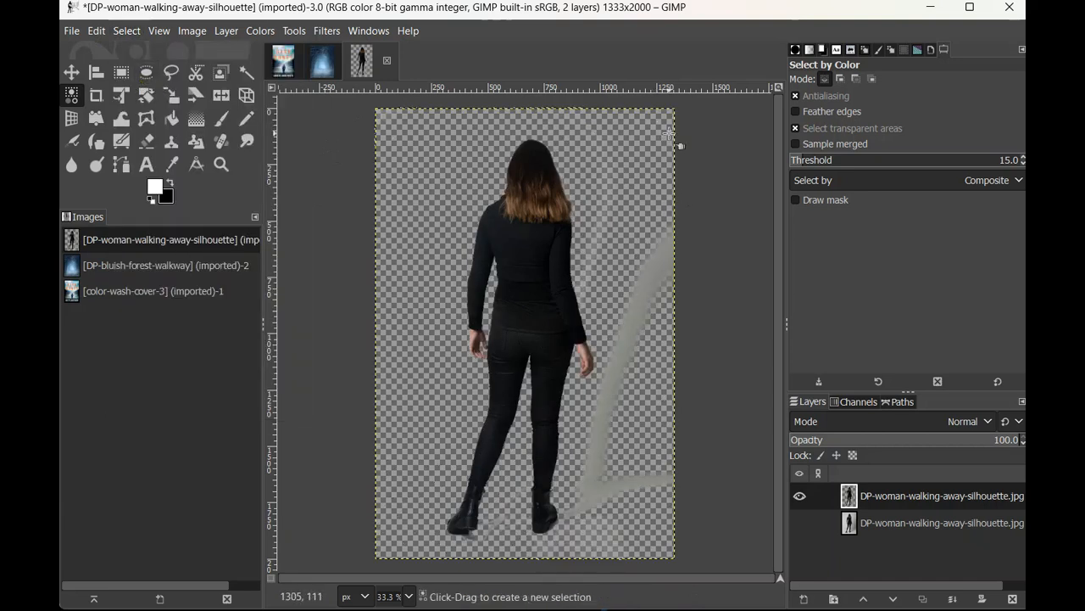
Step: Delete the remaining gray streak to the right of the woman by color and clear the selection
{"action": "left_click", "coordinate": [657, 278]}
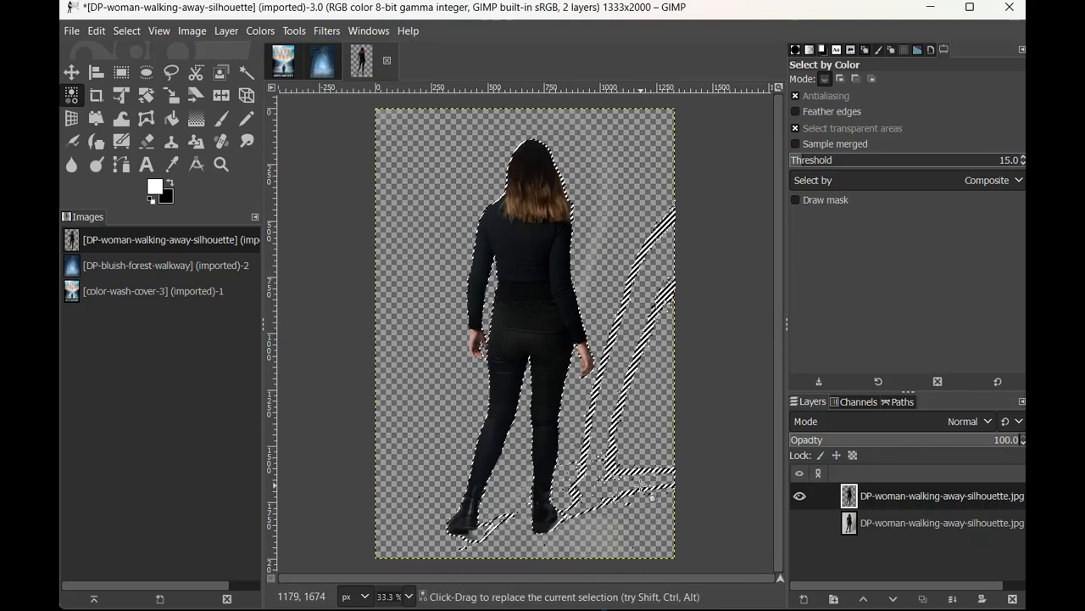
{"action": "left_click", "coordinate": [125, 30]}
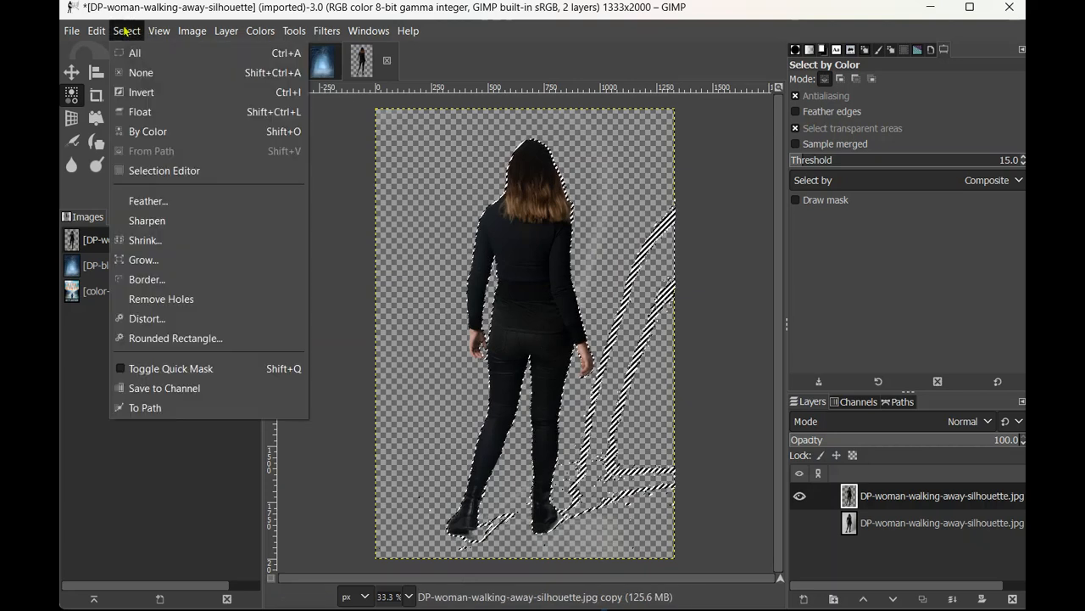
{"action": "left_click", "coordinate": [134, 73]}
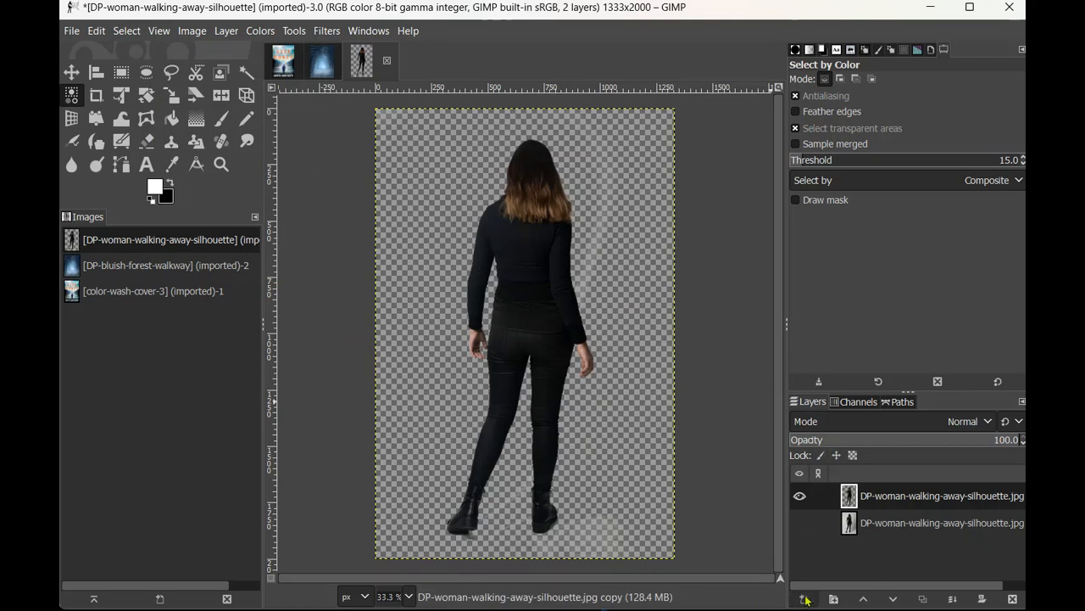
Step: Create a new transparent layer named "color background" above the woman layers
{"action": "left_click", "coordinate": [806, 598]}
{"action": "type", "text": "col"}
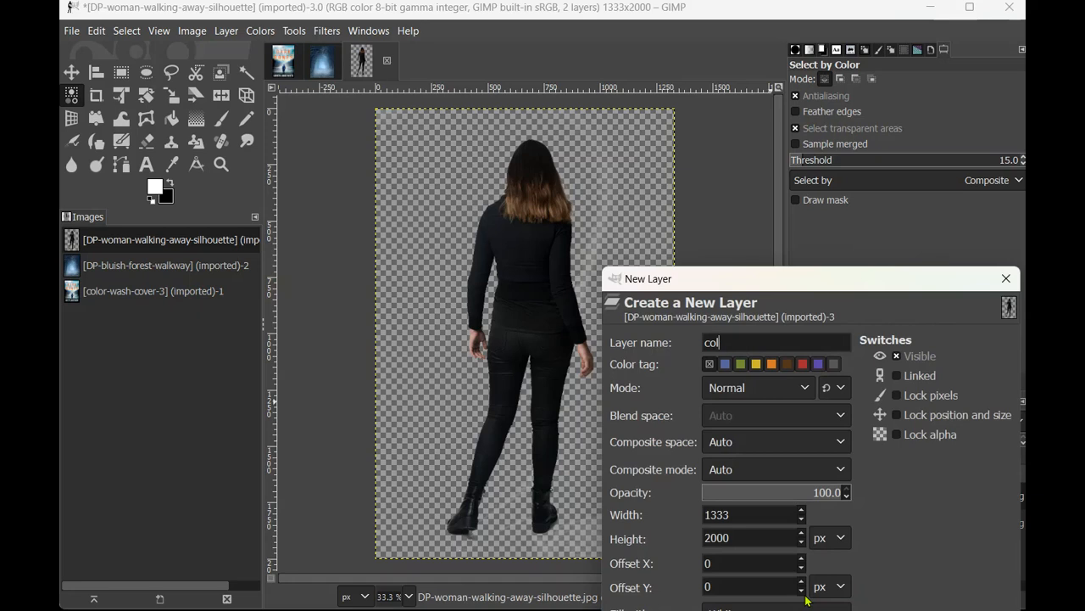
{"action": "type", "text": "or background"}
{"action": "key", "text": "Return"}
{"action": "key", "text": "Delete"}
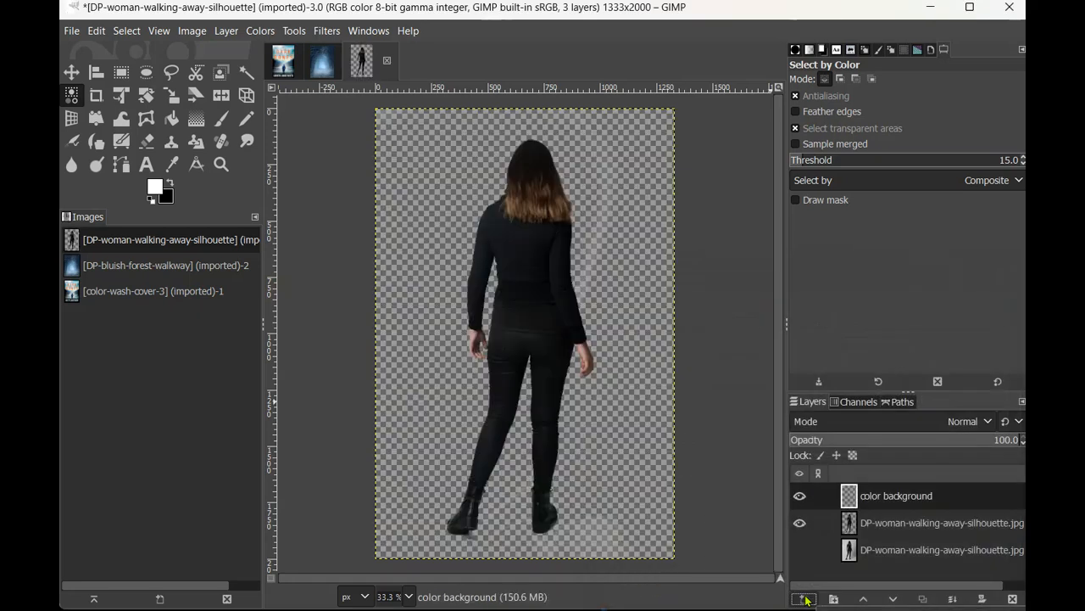
Step: Set the foreground color to the saved bright red, fb0f0f
{"action": "left_click", "coordinate": [170, 185]}
{"action": "left_click", "coordinate": [153, 188]}
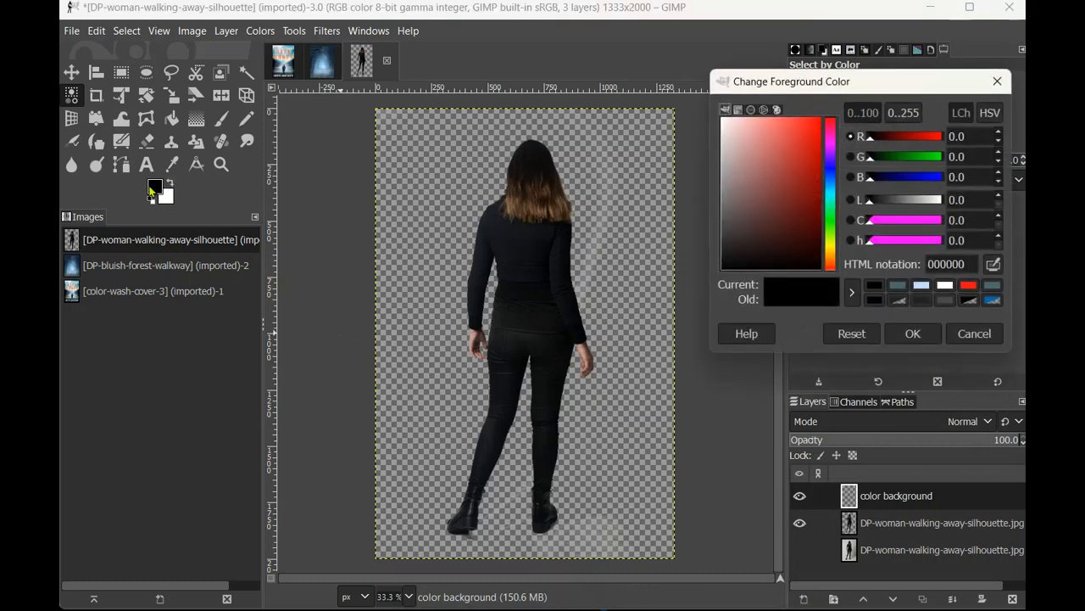
{"action": "left_click", "coordinate": [970, 289]}
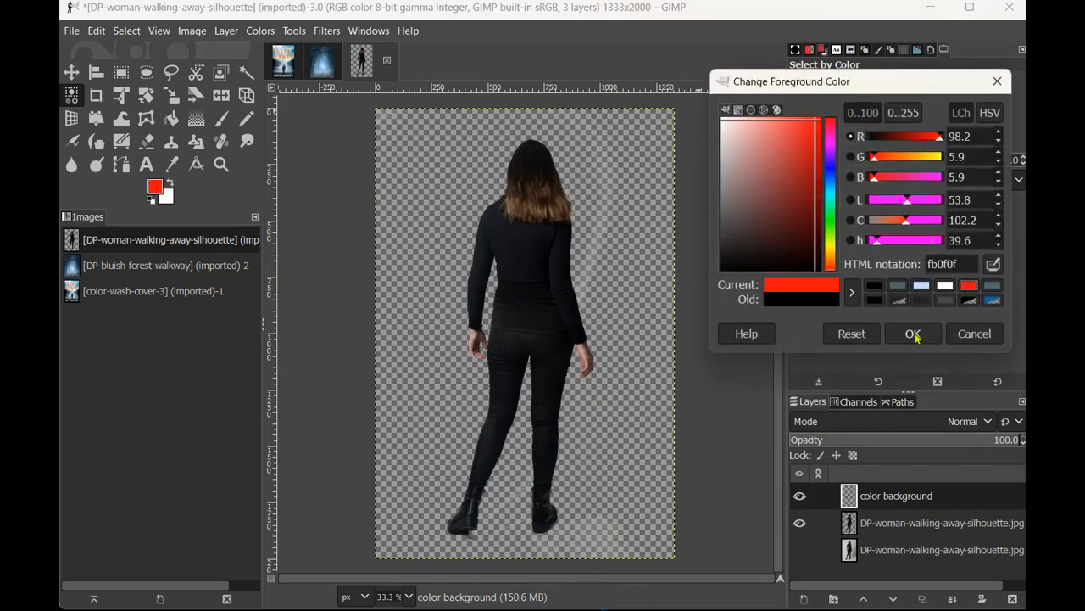
{"action": "left_click", "coordinate": [914, 333]}
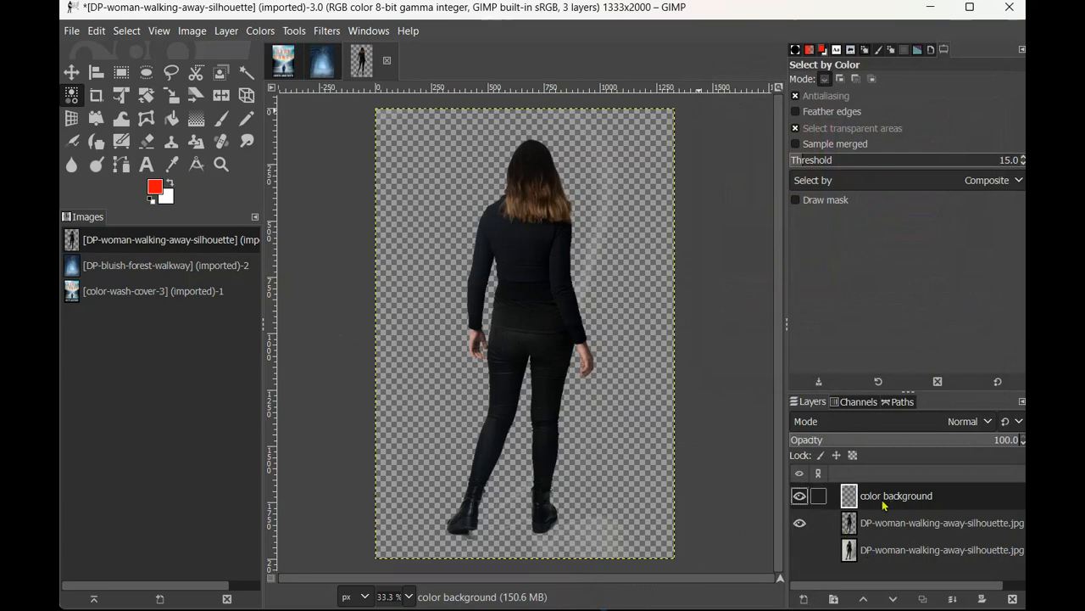
Step: Fill the "color background" layer with the red foreground color and move it beneath the woman cutout layer
{"action": "left_click", "coordinate": [173, 118]}
{"action": "left_click", "coordinate": [421, 166]}
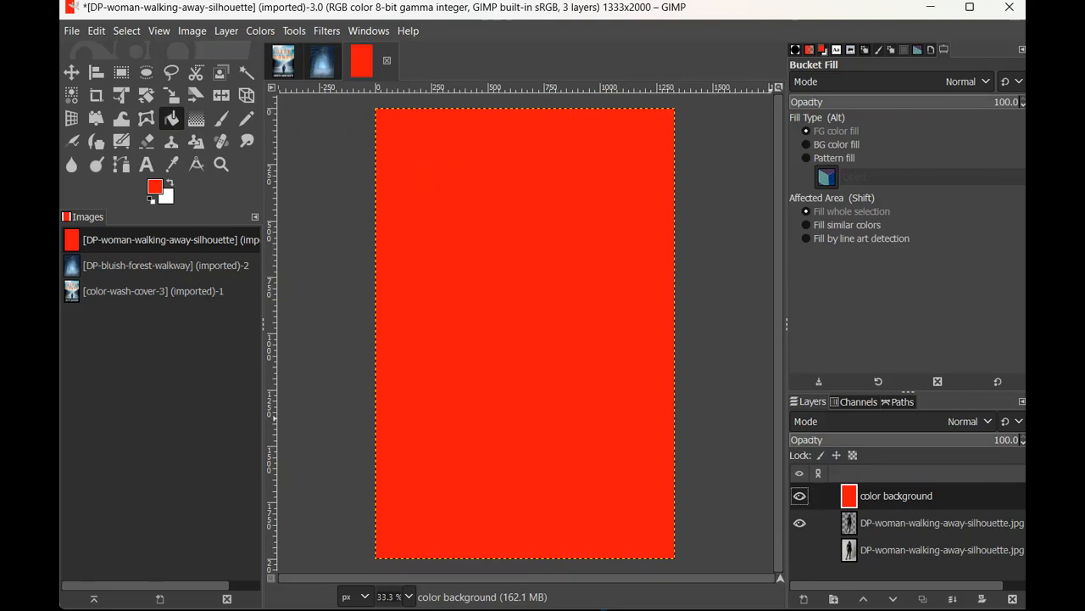
{"action": "left_click", "coordinate": [894, 599]}
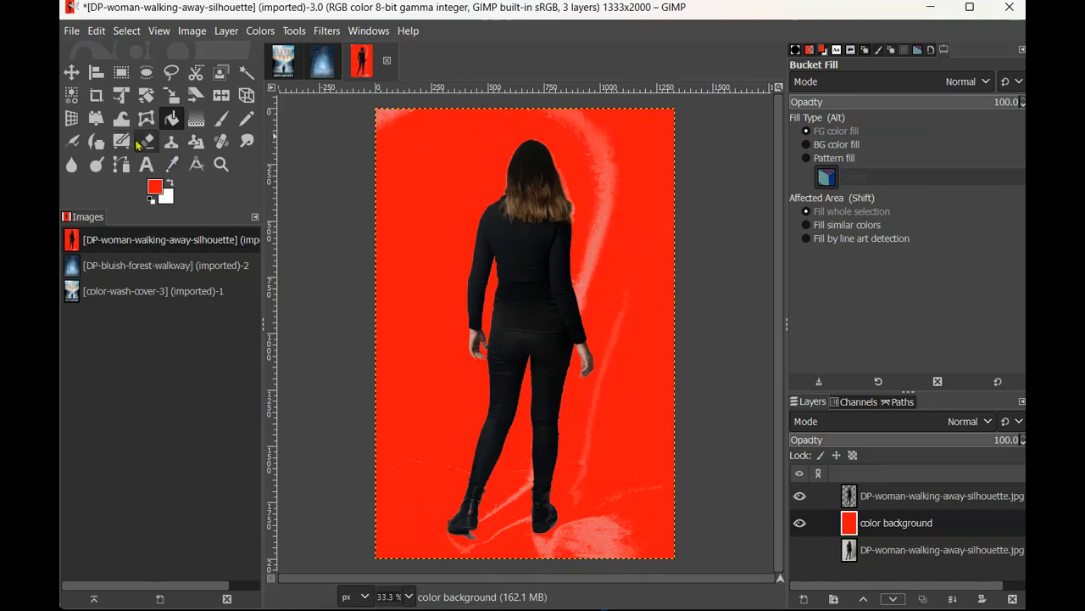
Step: On the woman copy layer, erase the pale streak beside her head and arm and the patch near the lower-right corner
{"action": "left_click", "coordinate": [916, 501]}
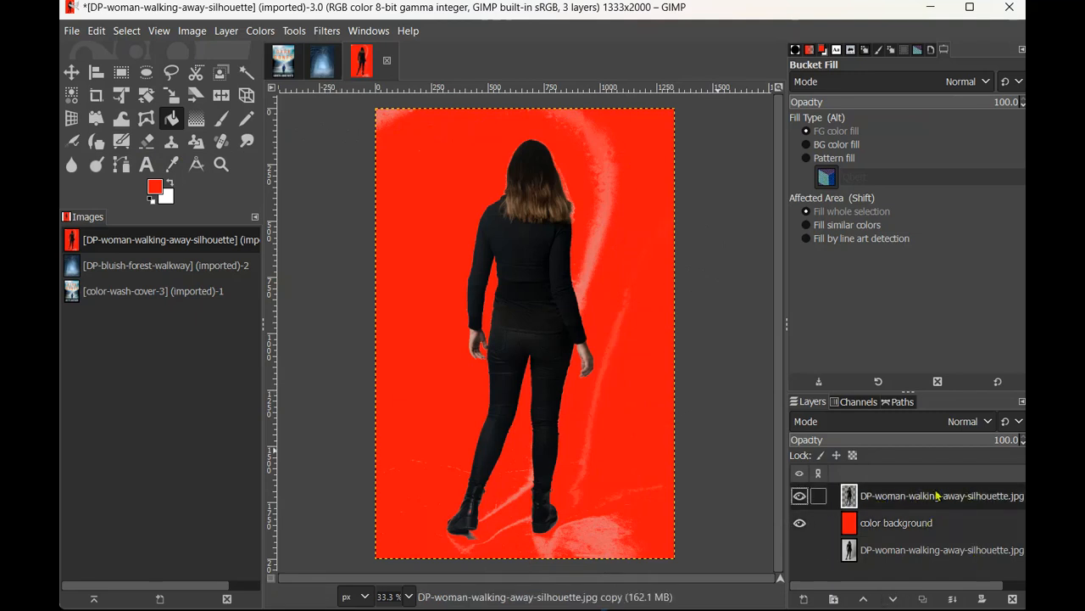
{"action": "left_click", "coordinate": [146, 141]}
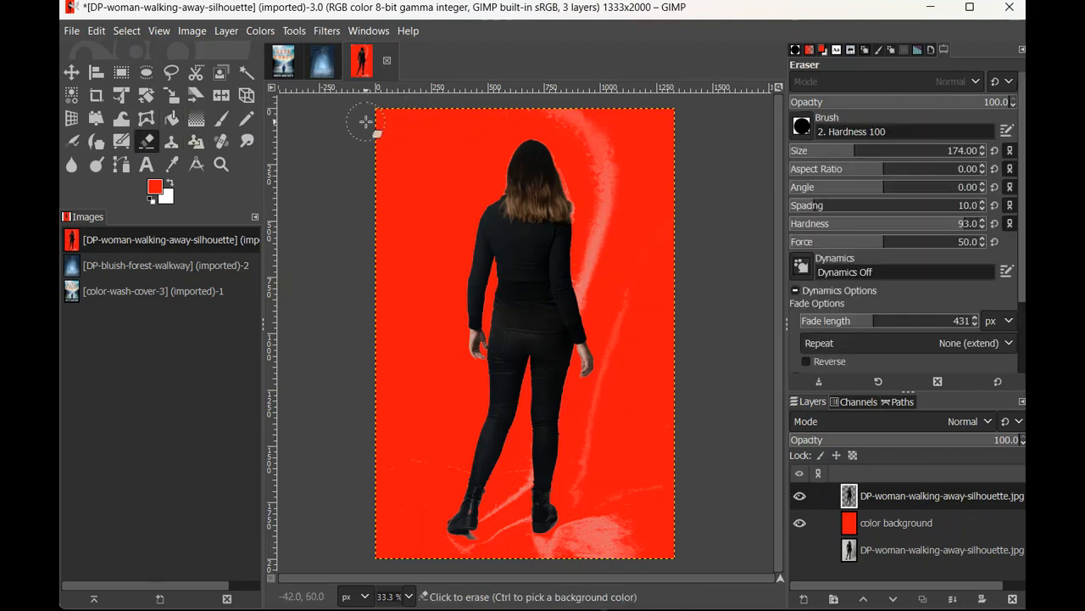
{"action": "mouse_move", "coordinate": [562, 122]}
{"action": "left_mouse_down"}
{"action": "mouse_move", "coordinate": [608, 153]}
{"action": "mouse_move", "coordinate": [590, 270]}
{"action": "mouse_move", "coordinate": [603, 308]}
{"action": "left_mouse_up"}
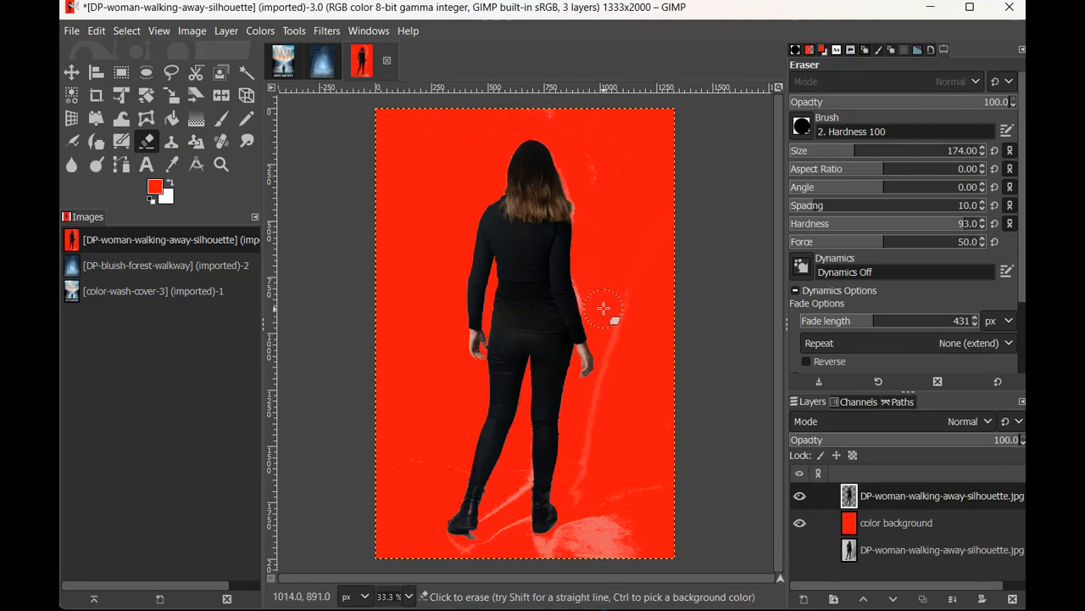
{"action": "mouse_move", "coordinate": [598, 512]}
{"action": "left_mouse_down"}
{"action": "mouse_move", "coordinate": [545, 560]}
{"action": "mouse_move", "coordinate": [628, 523]}
{"action": "left_mouse_up"}
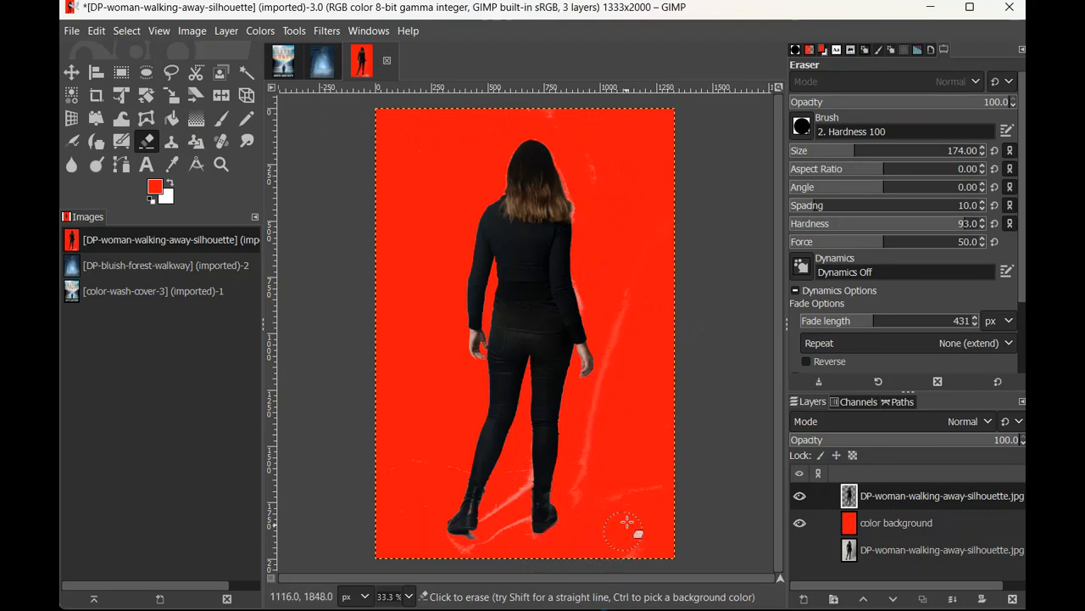
Step: Erase the leftover streaks between the woman's legs, below her boots and beside her right leg
{"action": "scroll", "coordinate": [637, 512], "scroll_direction": "up", "scroll_amount": 3, "text": "ctrl"}
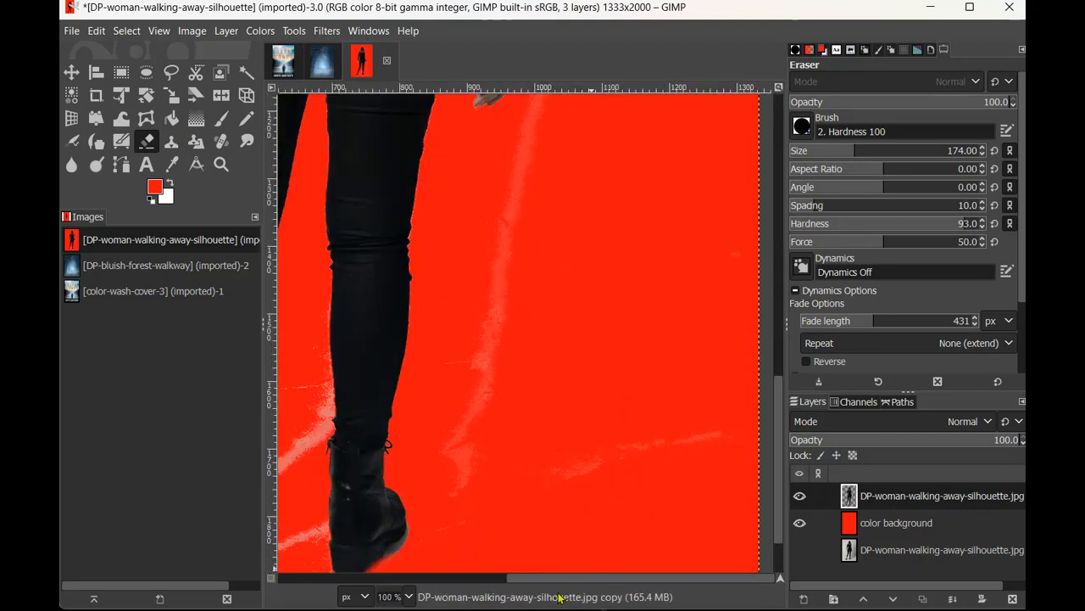
{"action": "left_click_drag", "start_coordinate": [563, 580], "coordinate": [429, 580]}
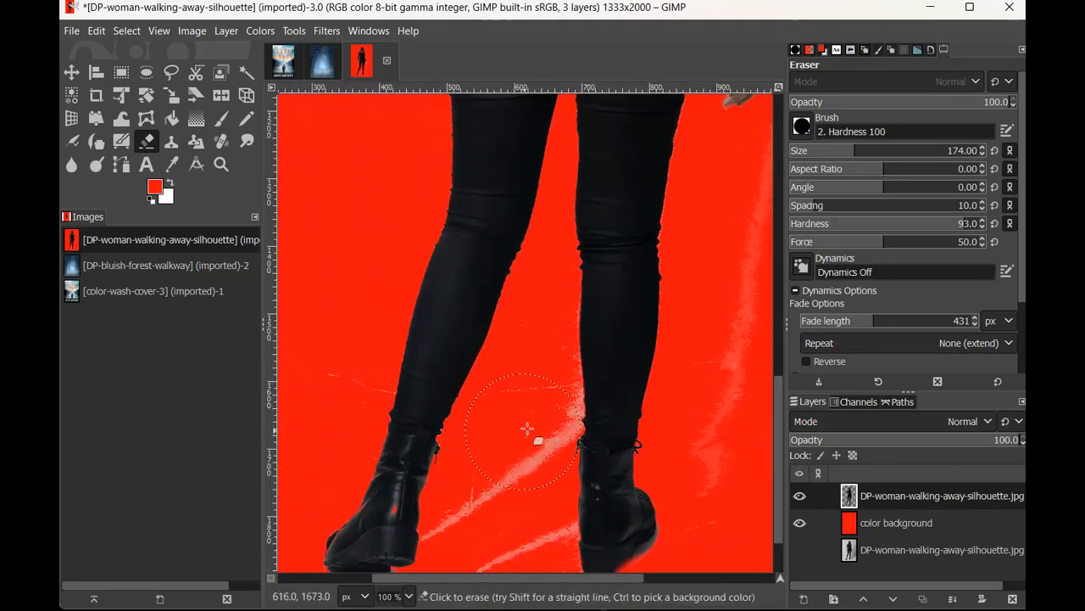
{"action": "mouse_move", "coordinate": [532, 424]}
{"action": "left_mouse_down"}
{"action": "mouse_move", "coordinate": [479, 528]}
{"action": "mouse_move", "coordinate": [521, 526]}
{"action": "mouse_move", "coordinate": [461, 500]}
{"action": "mouse_move", "coordinate": [465, 469]}
{"action": "left_mouse_up"}
{"action": "scroll", "coordinate": [468, 483], "scroll_direction": "down", "scroll_amount": 2}
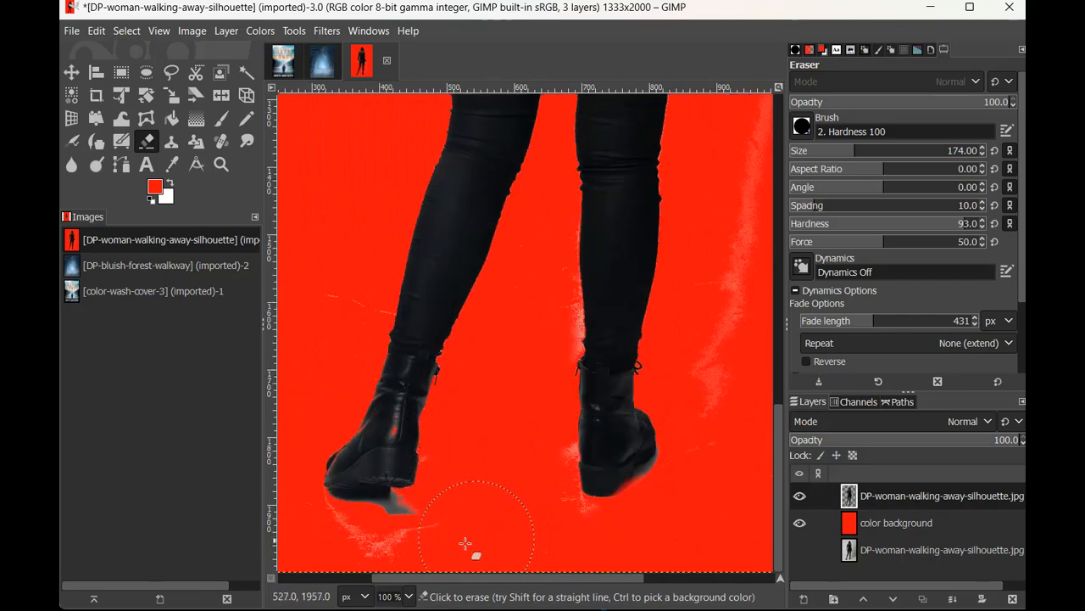
{"action": "mouse_move", "coordinate": [407, 561]}
{"action": "left_mouse_down"}
{"action": "mouse_move", "coordinate": [319, 568]}
{"action": "mouse_move", "coordinate": [374, 549]}
{"action": "mouse_move", "coordinate": [437, 558]}
{"action": "mouse_move", "coordinate": [555, 551]}
{"action": "left_mouse_up"}
{"action": "mouse_move", "coordinate": [721, 195]}
{"action": "left_mouse_down"}
{"action": "mouse_move", "coordinate": [744, 291]}
{"action": "mouse_move", "coordinate": [731, 377]}
{"action": "left_mouse_up"}
{"action": "scroll", "coordinate": [697, 506], "scroll_direction": "up", "scroll_amount": 3, "text": "ctrl"}
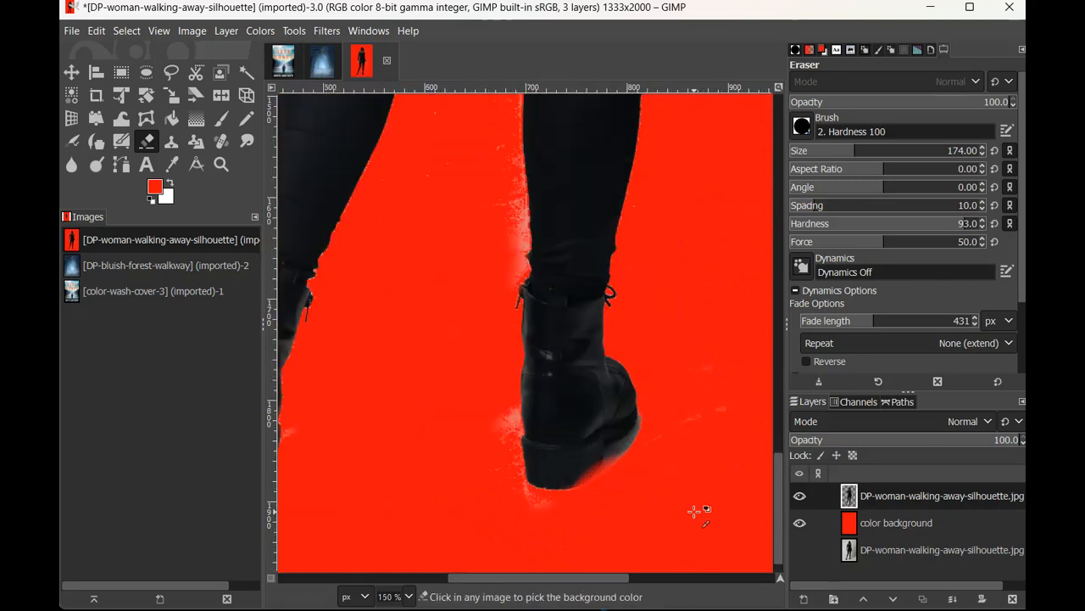
Step: Delete the red "color background" layer from the woman image
{"action": "scroll", "coordinate": [697, 506], "scroll_direction": "down", "scroll_amount": 8, "text": "ctrl"}
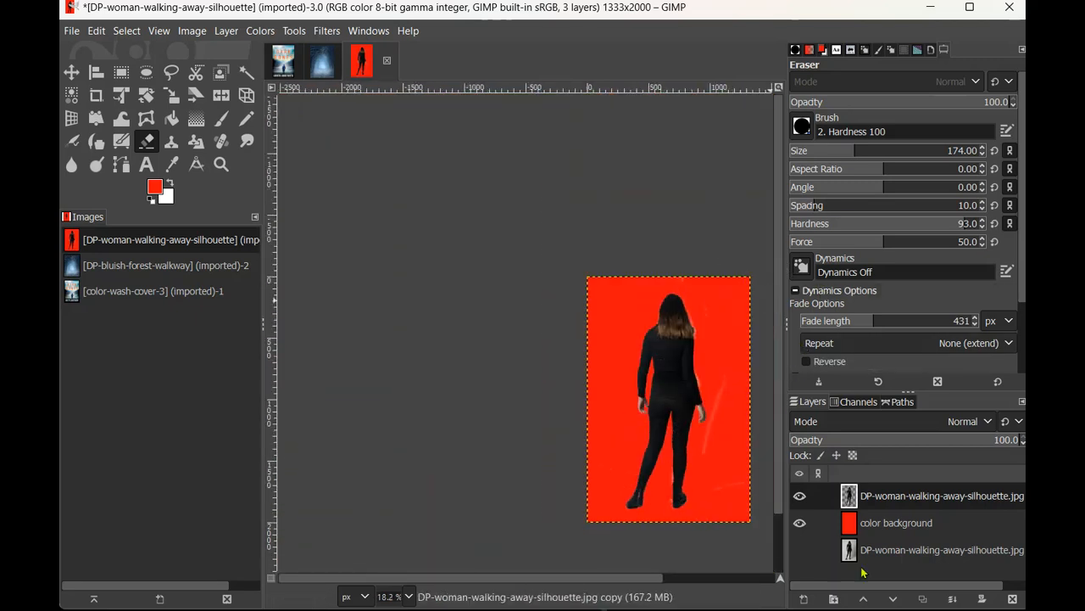
{"action": "left_click", "coordinate": [918, 525]}
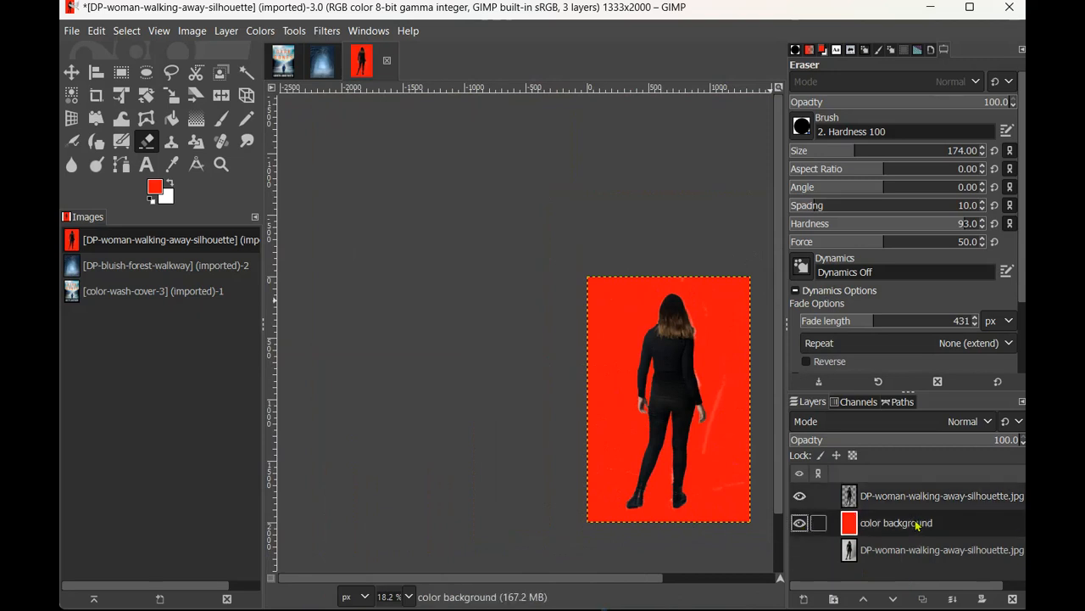
{"action": "left_click", "coordinate": [1013, 599]}
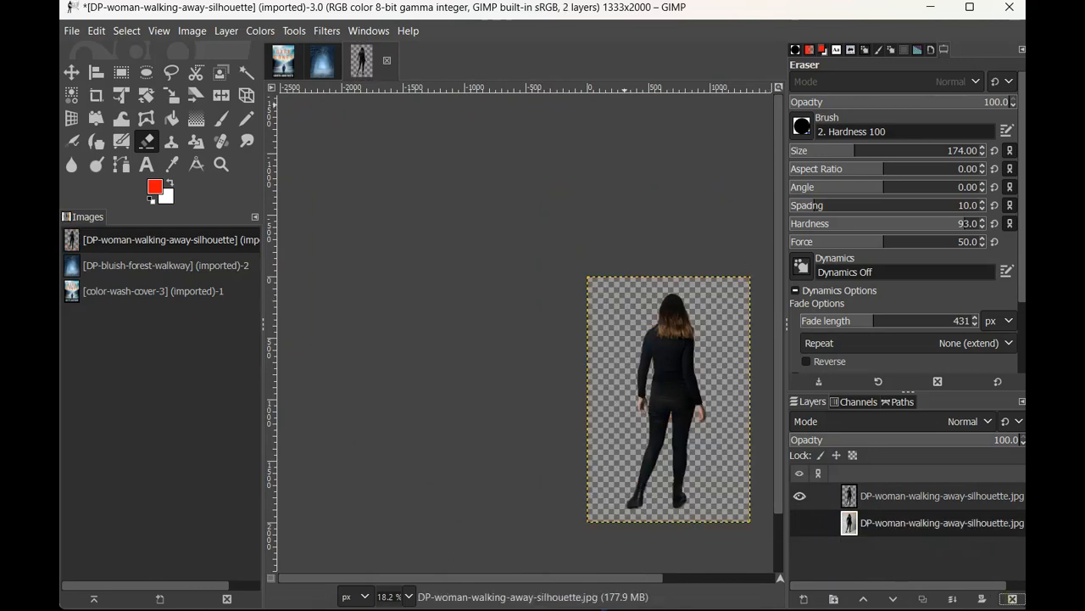
Step: Export the woman cutout as DP-woman-walking-on-trans.png with the default PNG options
{"action": "left_click", "coordinate": [71, 33]}
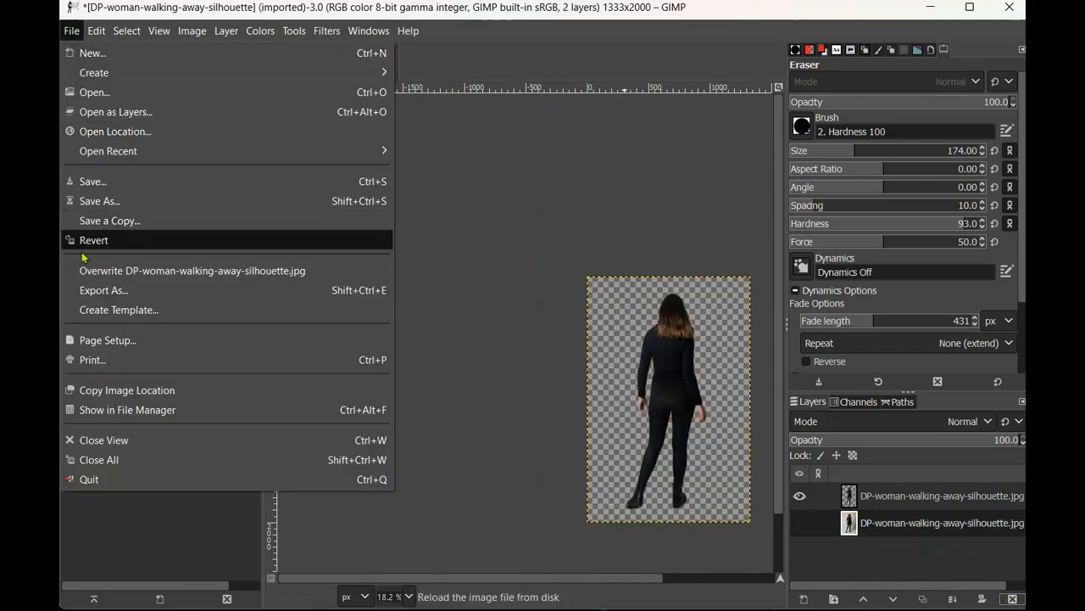
{"action": "left_click", "coordinate": [98, 290]}
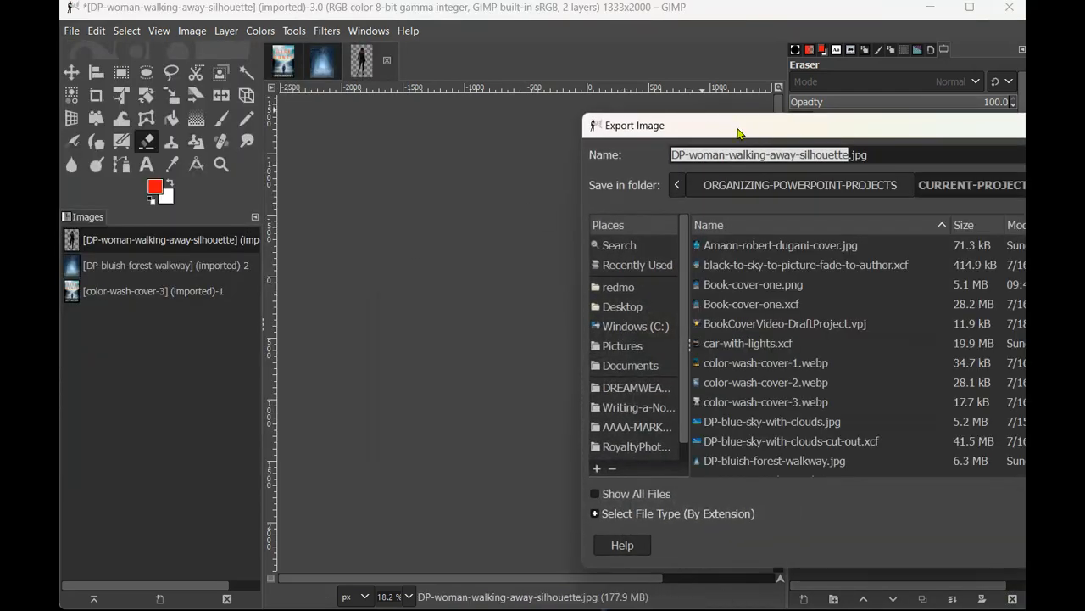
{"action": "type", "text": "DP-woman"}
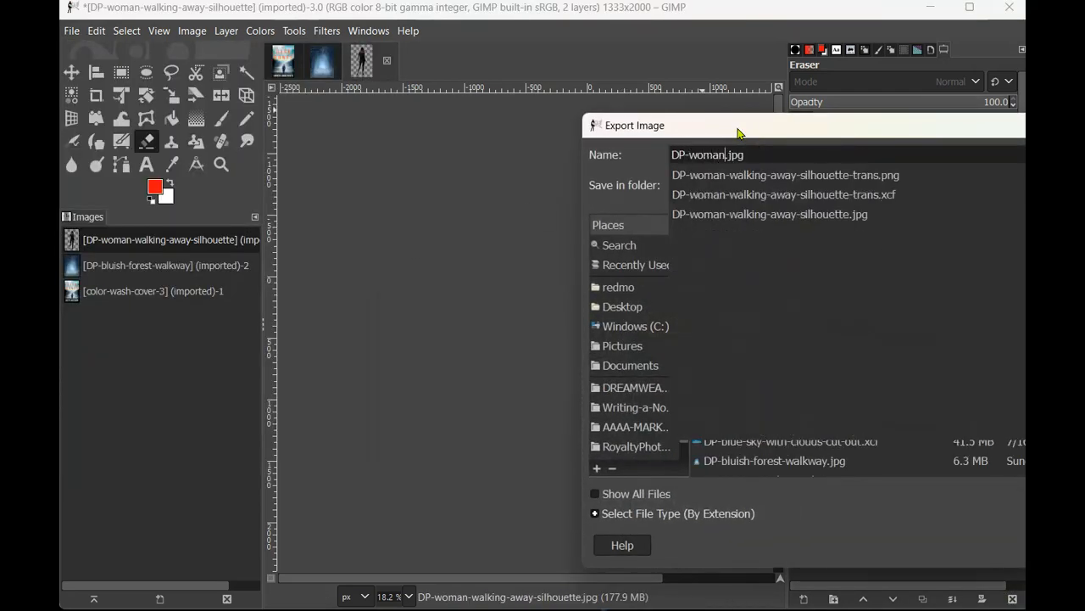
{"action": "type", "text": "-walking"}
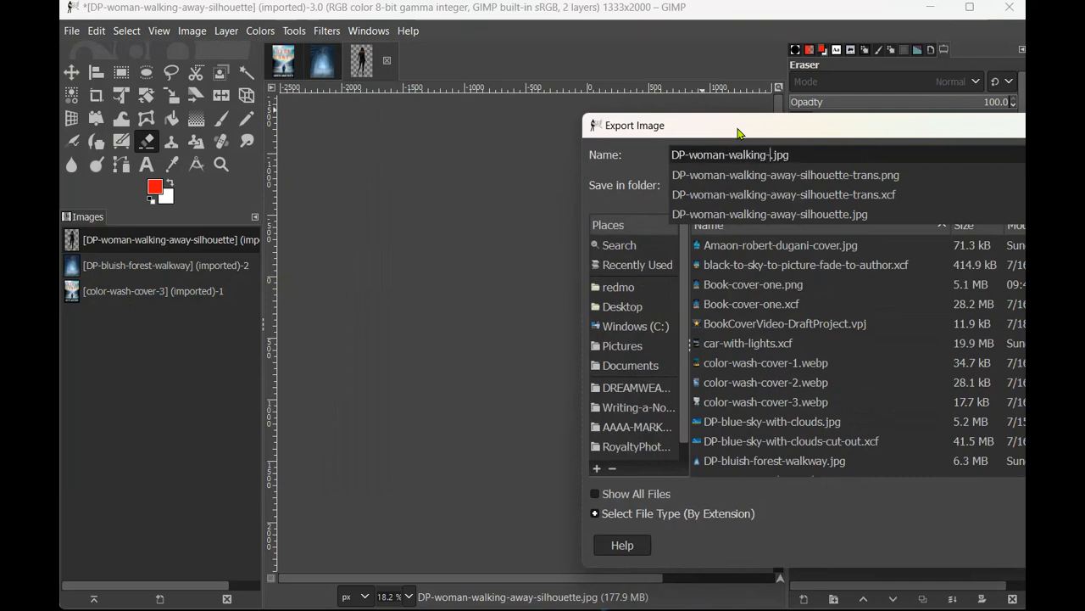
{"action": "type", "text": "-on-trans"}
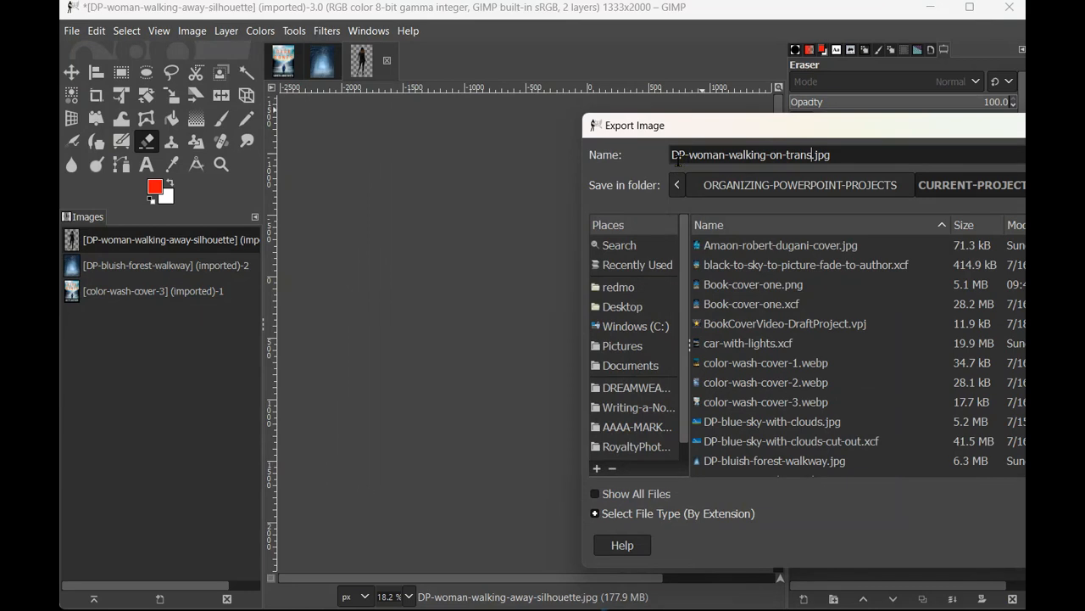
{"action": "left_click_drag", "start_coordinate": [685, 154], "coordinate": [664, 147]}
{"action": "left_click", "coordinate": [856, 155]}
{"action": "key", "text": "Return"}
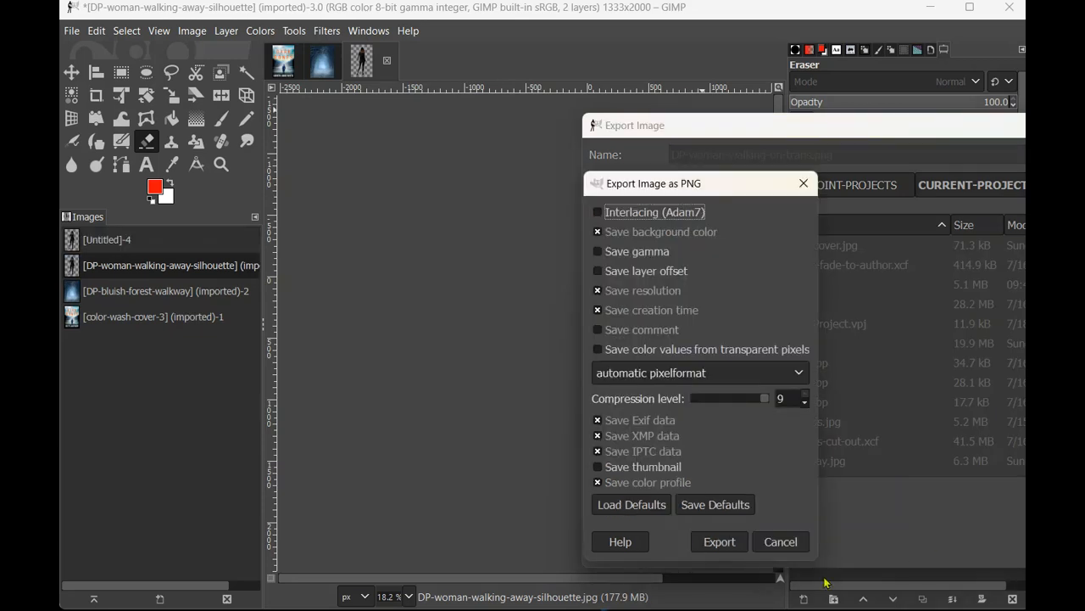
{"action": "left_click", "coordinate": [718, 543]}
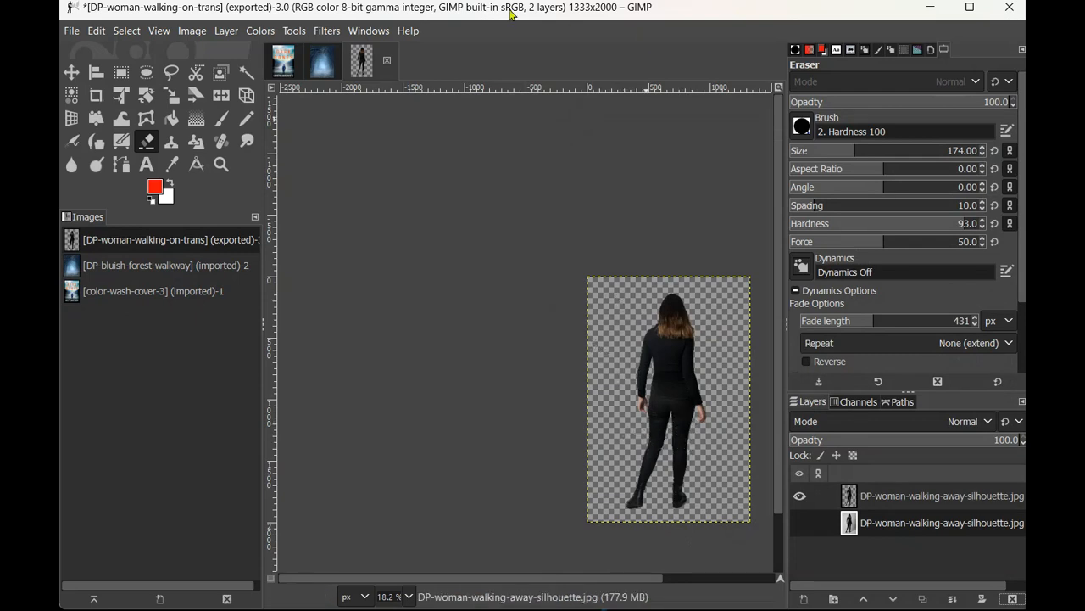
Step: Create a new image from the Amazon Ebook Cover template, 1600 × 2560 px, filled with transparency
{"action": "left_click", "coordinate": [73, 31]}
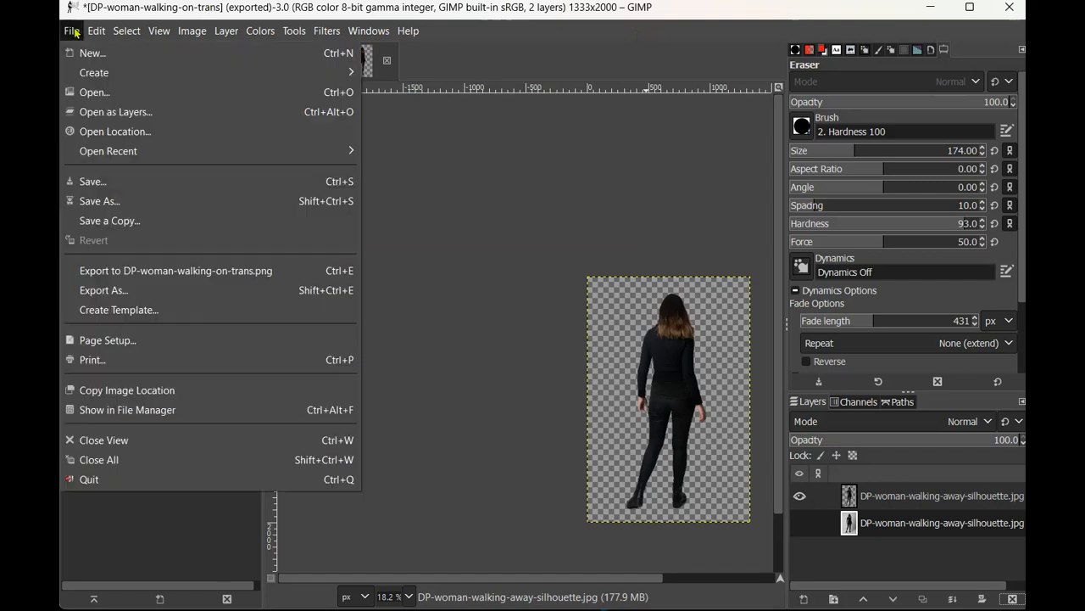
{"action": "left_click", "coordinate": [95, 31]}
{"action": "left_click", "coordinate": [72, 31]}
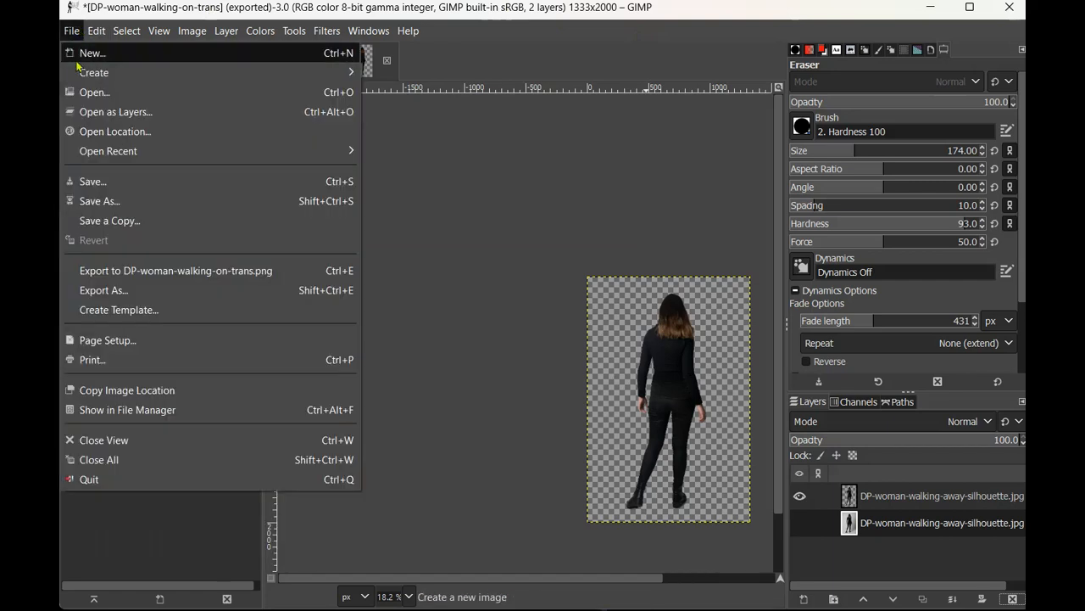
{"action": "left_click", "coordinate": [75, 54]}
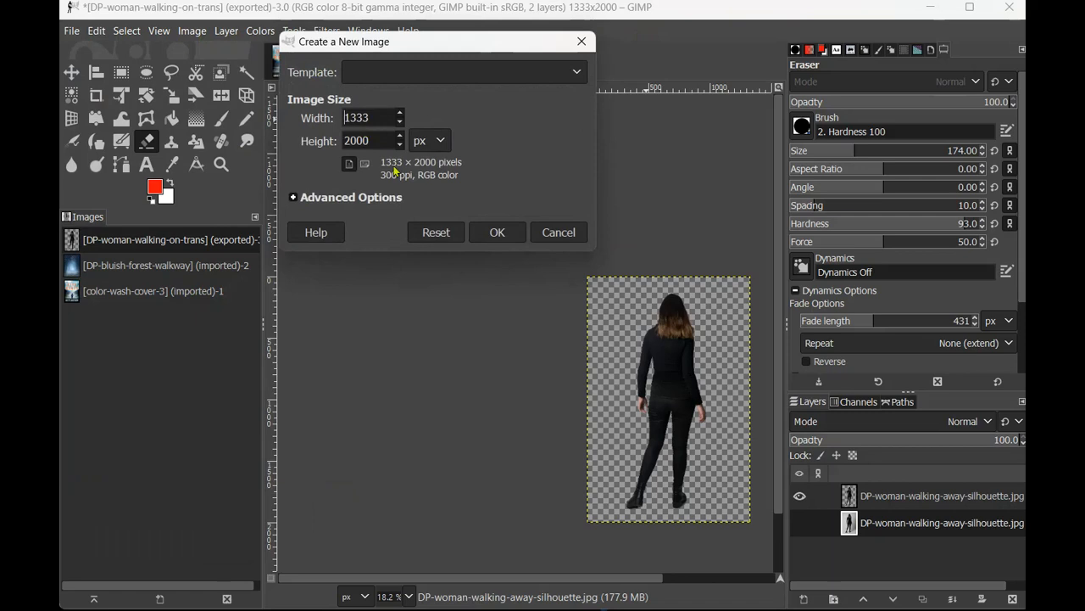
{"action": "left_click", "coordinate": [559, 76]}
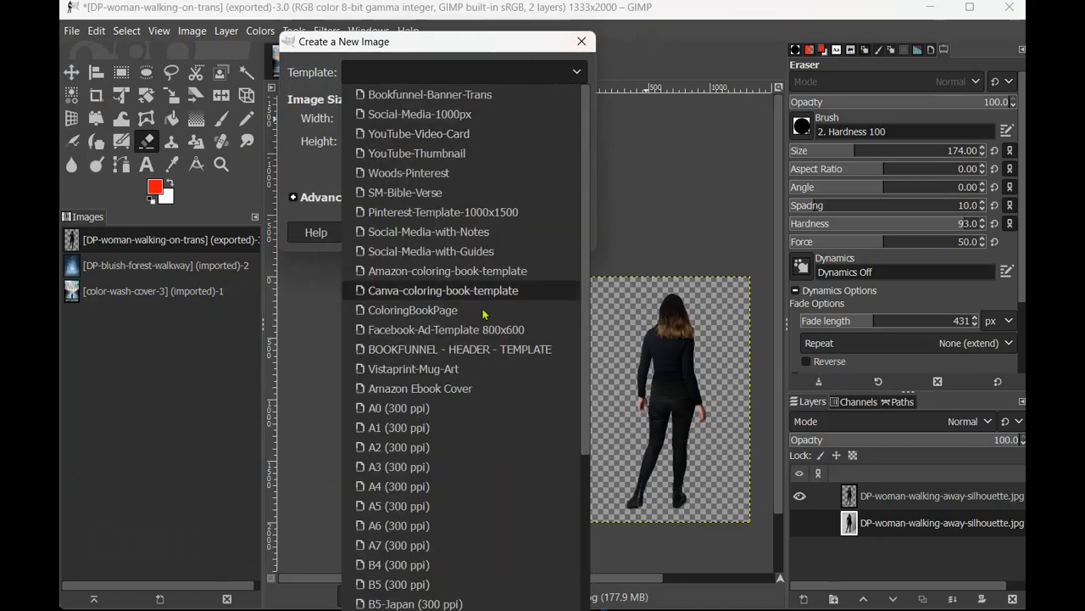
{"action": "left_click", "coordinate": [452, 390]}
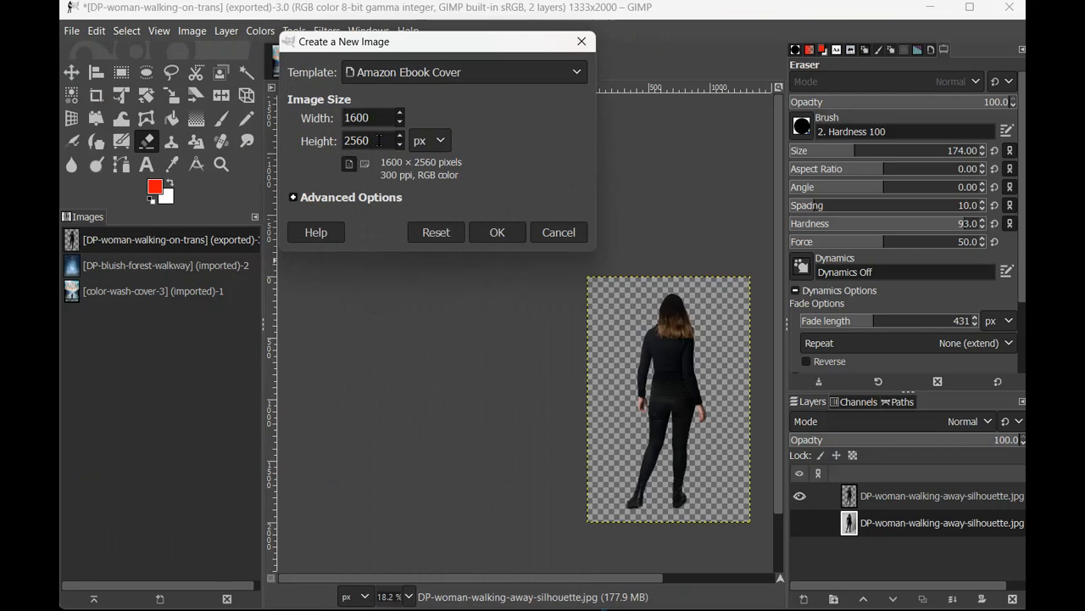
{"action": "left_click", "coordinate": [339, 197]}
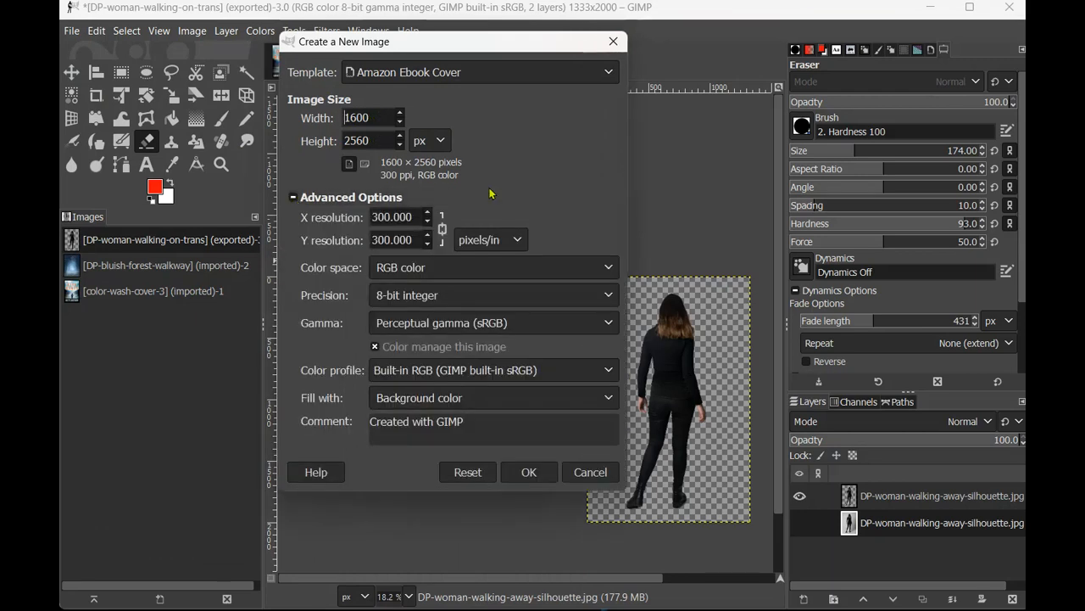
{"action": "left_click", "coordinate": [591, 401]}
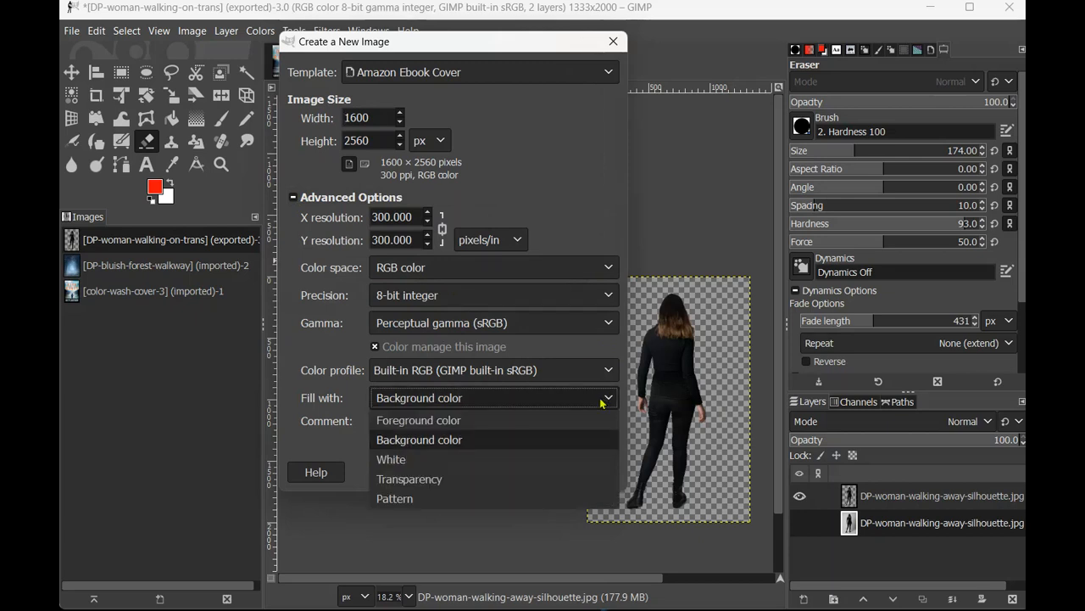
{"action": "left_click", "coordinate": [514, 481]}
{"action": "left_click", "coordinate": [526, 472]}
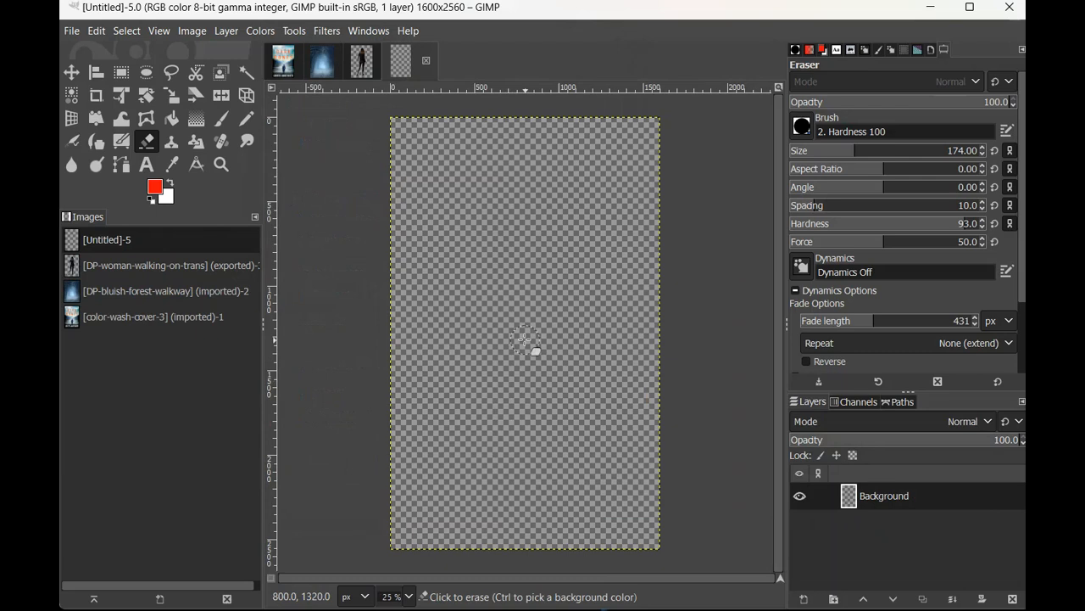
Step: Add DP-bluish-forest-walkway.jpg as a new layer in the blank 1600 × 2560 cover image
{"action": "left_click", "coordinate": [323, 62]}
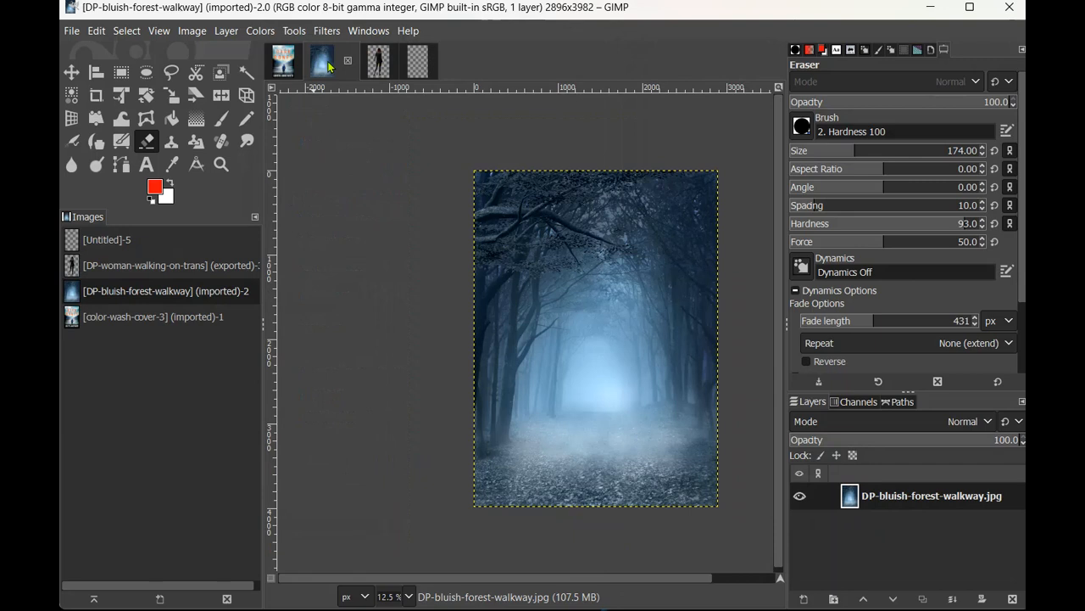
{"action": "left_click", "coordinate": [410, 64]}
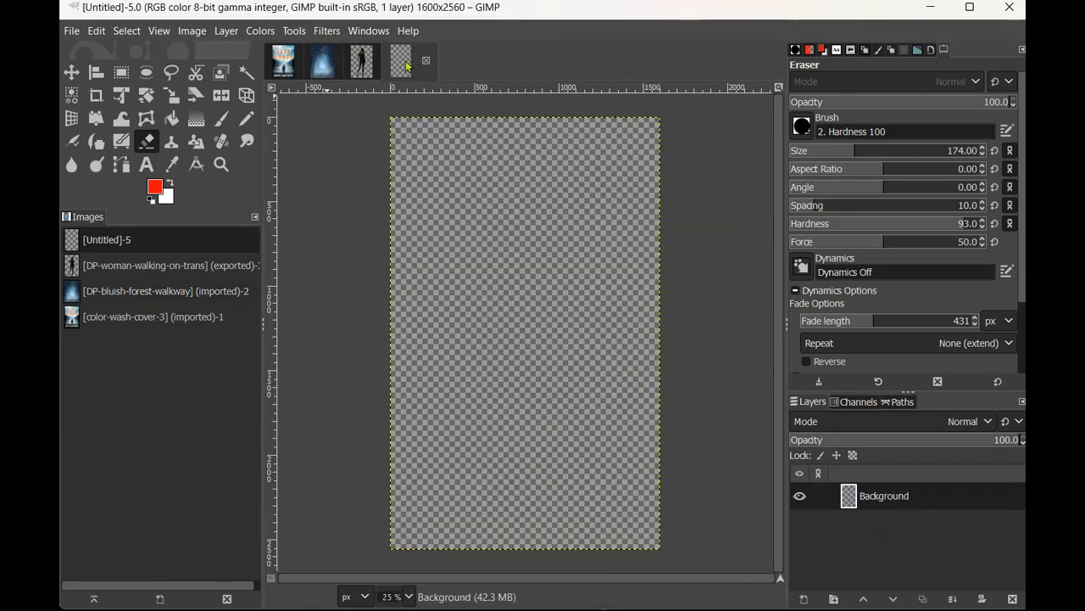
{"action": "left_click", "coordinate": [70, 33]}
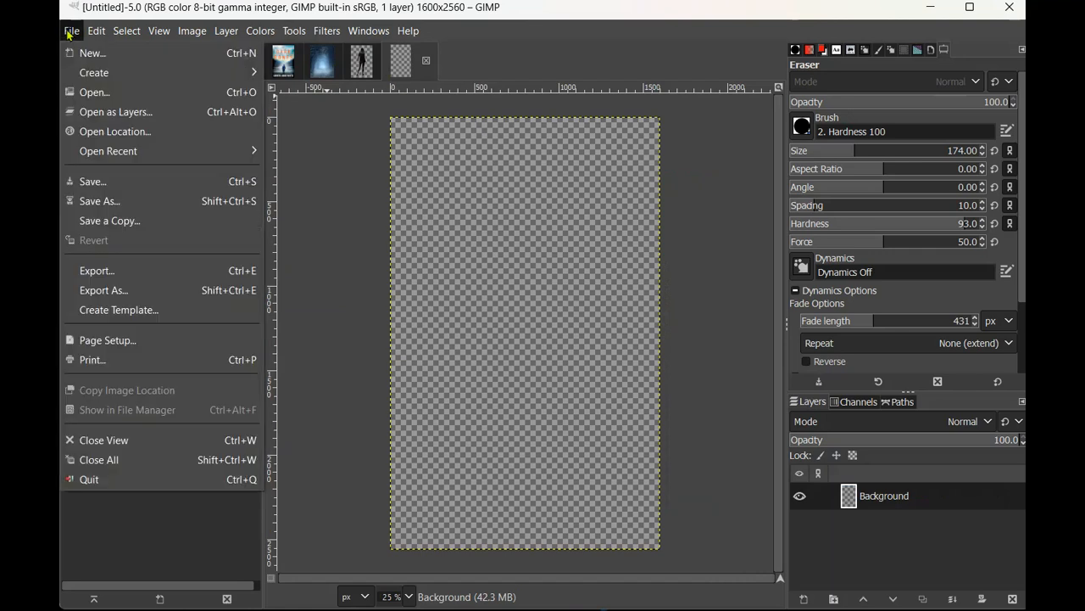
{"action": "left_click", "coordinate": [100, 111]}
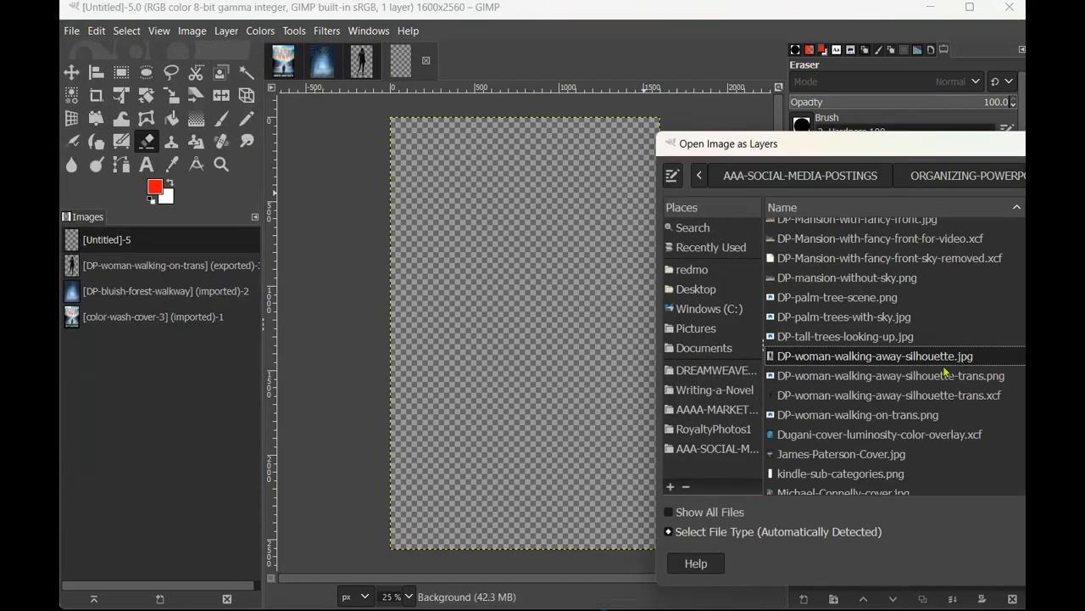
{"action": "scroll", "coordinate": [943, 388], "scroll_direction": "up", "scroll_amount": 4}
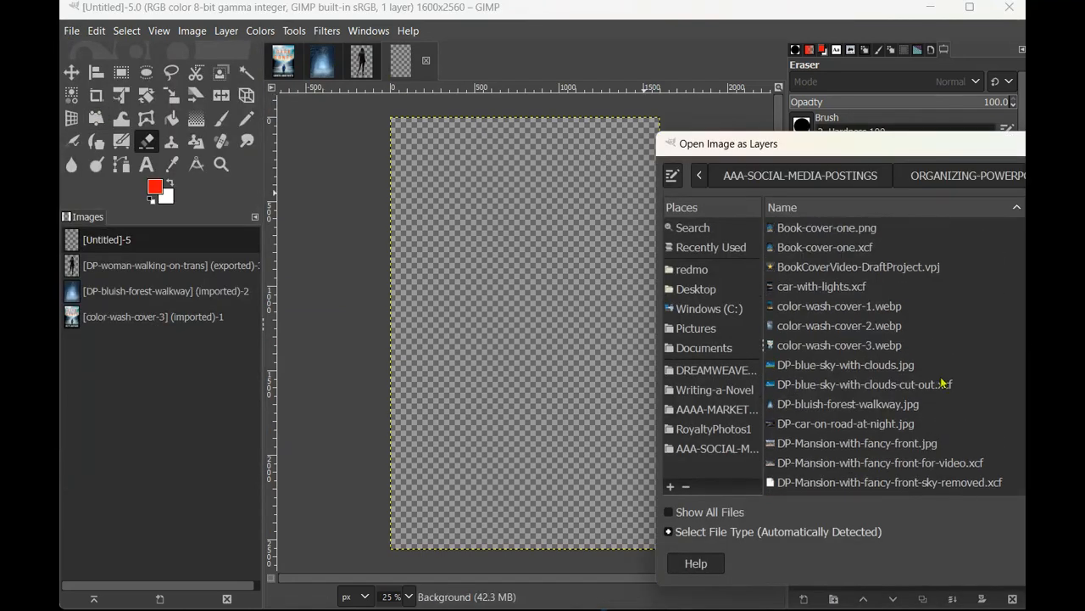
{"action": "left_click", "coordinate": [875, 407]}
{"action": "double_click", "coordinate": [874, 407]}
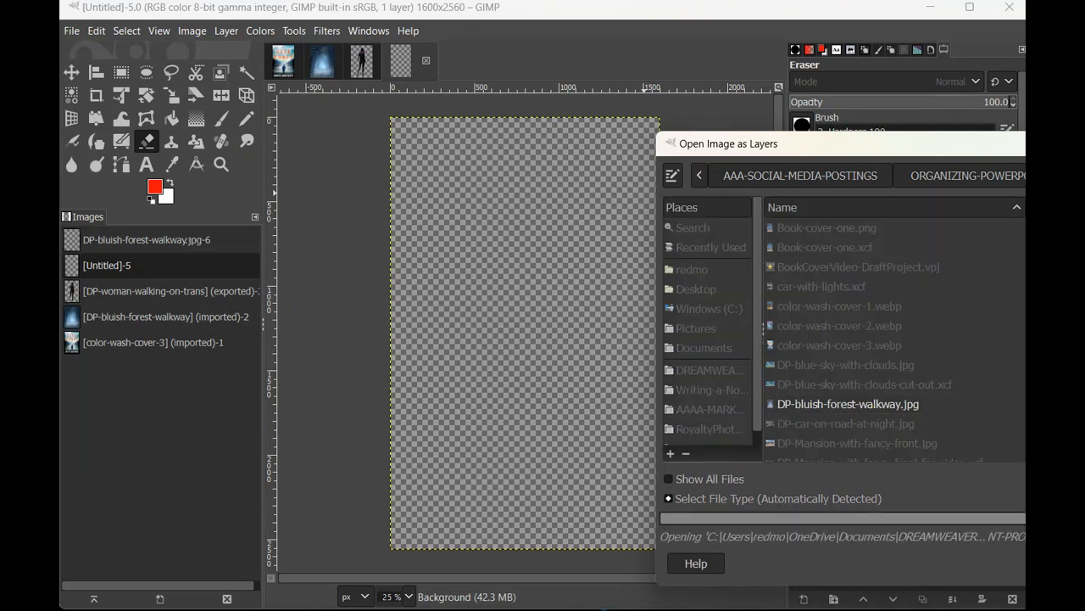
{"action": "left_click", "coordinate": [433, 292]}
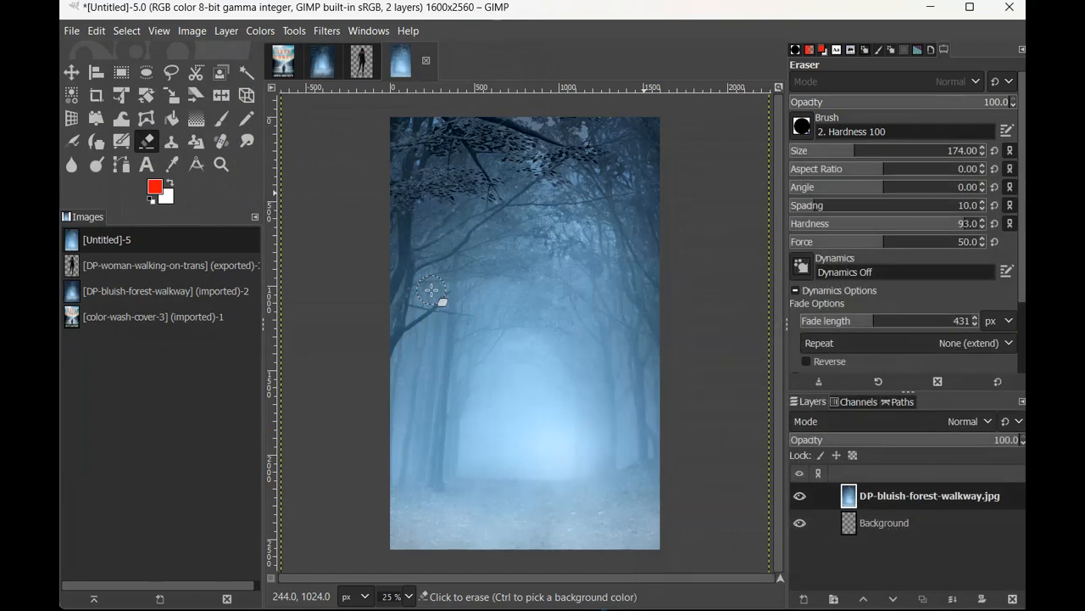
Step: Scale the forest layer down proportionally until it slightly overfills the canvas, and shift it down to align with the canvas's upper edge
{"action": "scroll", "coordinate": [757, 223], "scroll_direction": "down", "scroll_amount": 2}
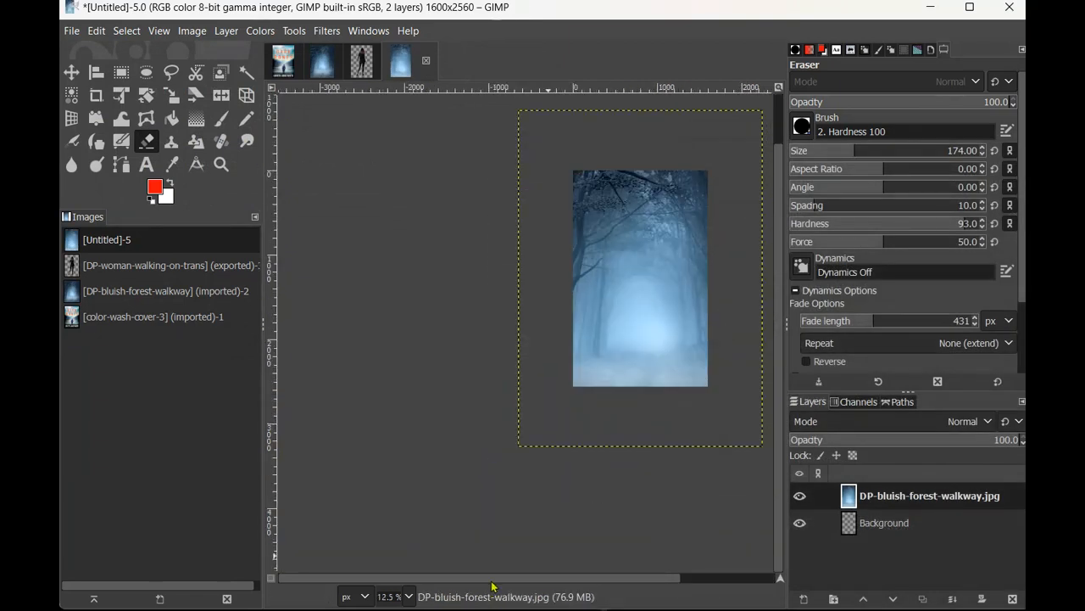
{"action": "left_click_drag", "start_coordinate": [492, 584], "coordinate": [547, 597]}
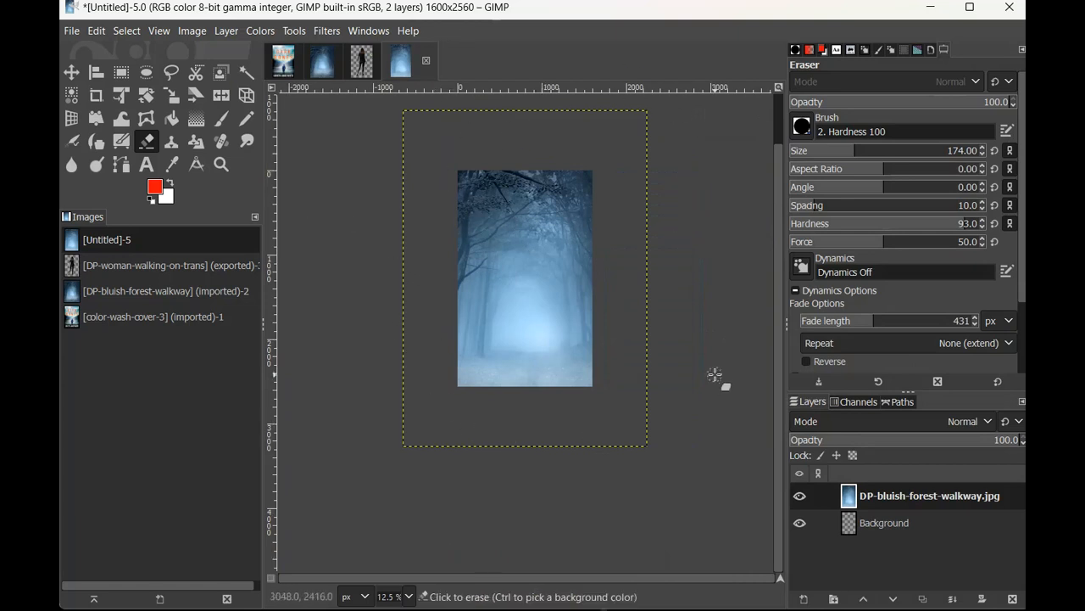
{"action": "left_click", "coordinate": [172, 98]}
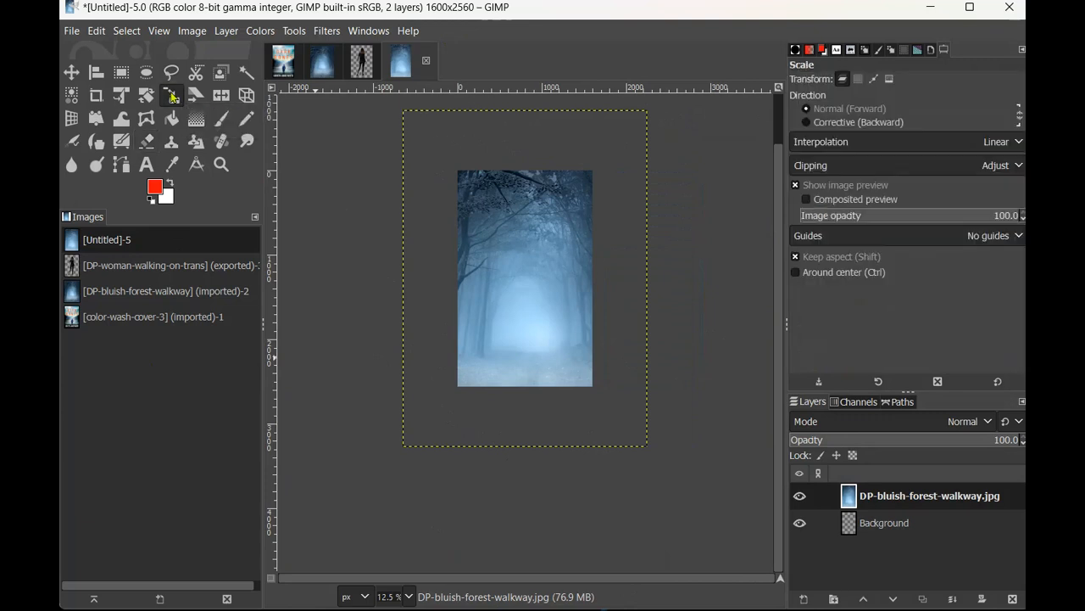
{"action": "left_click_drag", "start_coordinate": [656, 478], "coordinate": [608, 391]}
{"action": "left_click", "coordinate": [731, 202]}
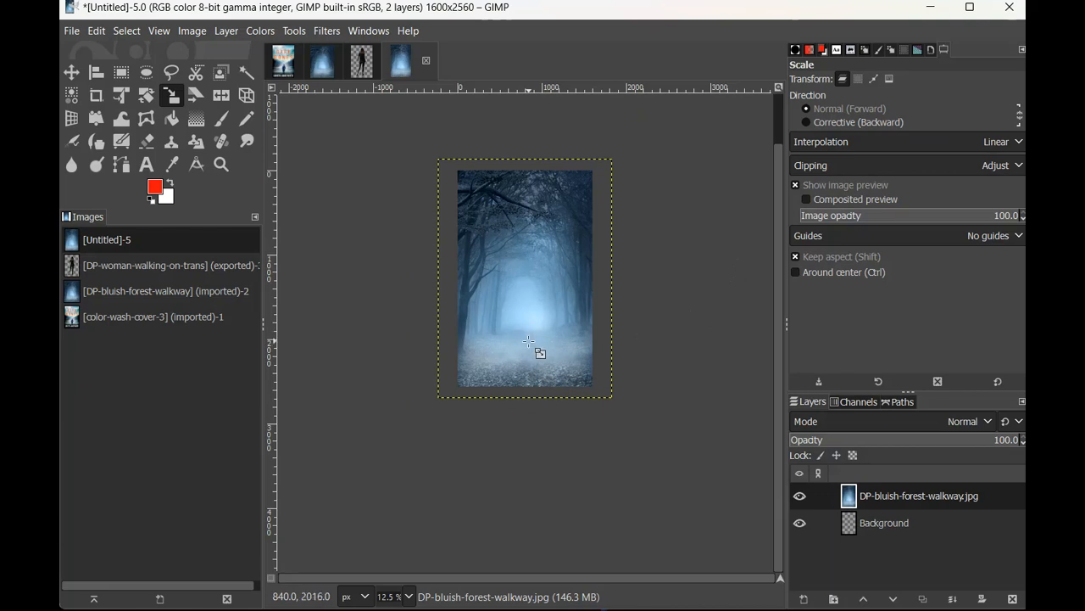
{"action": "key", "text": "m"}
{"action": "left_click_drag", "start_coordinate": [528, 342], "coordinate": [528, 354]}
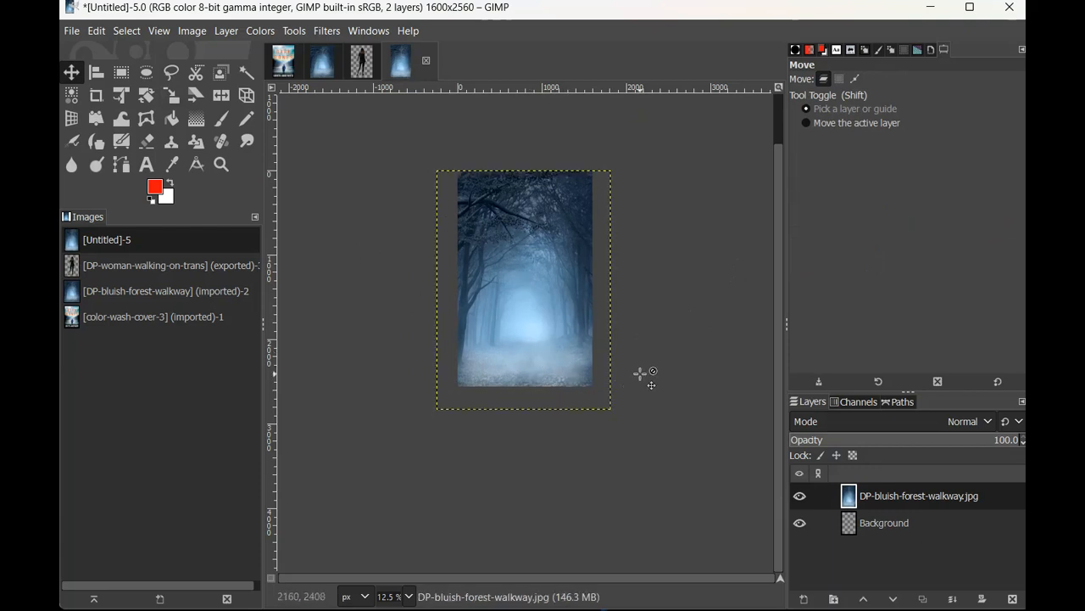
Step: Add DP-woman-walking-away-silhouette-trans.png to the cover as a layer and raise it above the forest layer
{"action": "left_click", "coordinate": [884, 523]}
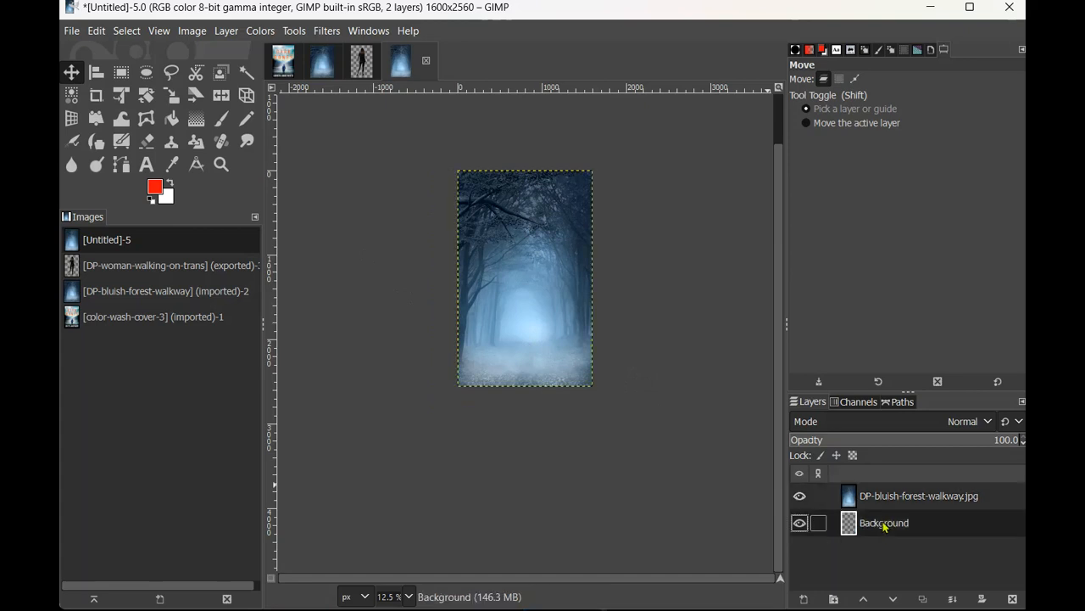
{"action": "left_click", "coordinate": [73, 31]}
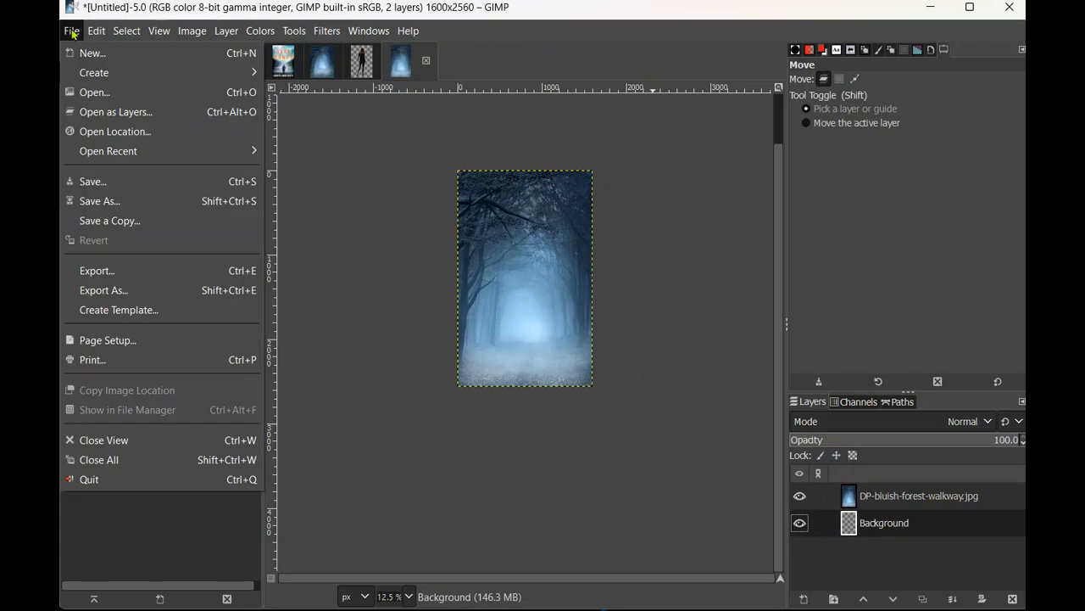
{"action": "left_click", "coordinate": [93, 111]}
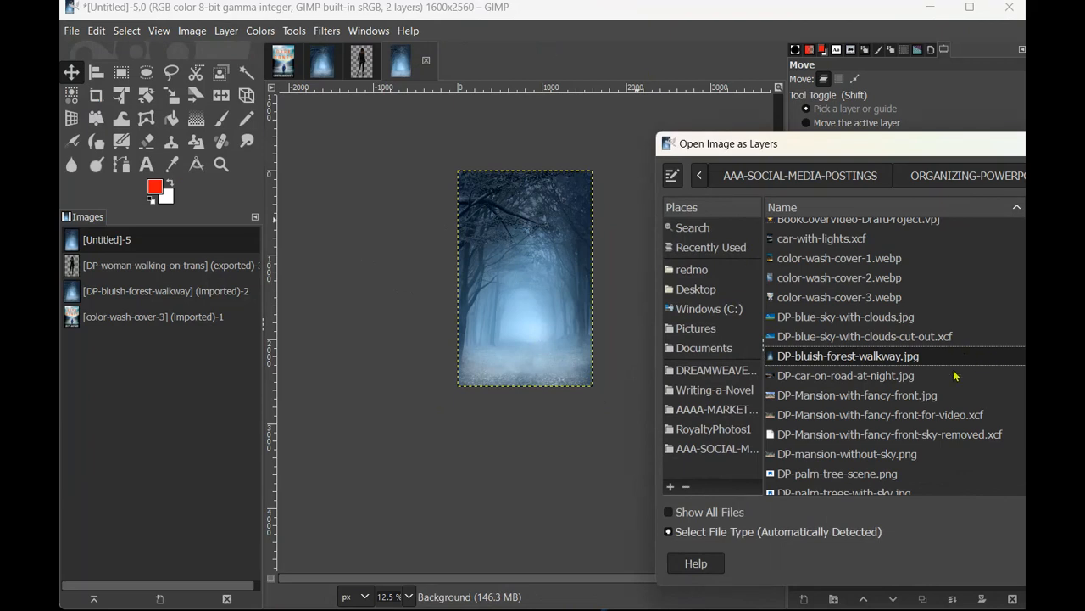
{"action": "scroll", "coordinate": [951, 401], "scroll_direction": "down", "scroll_amount": 3}
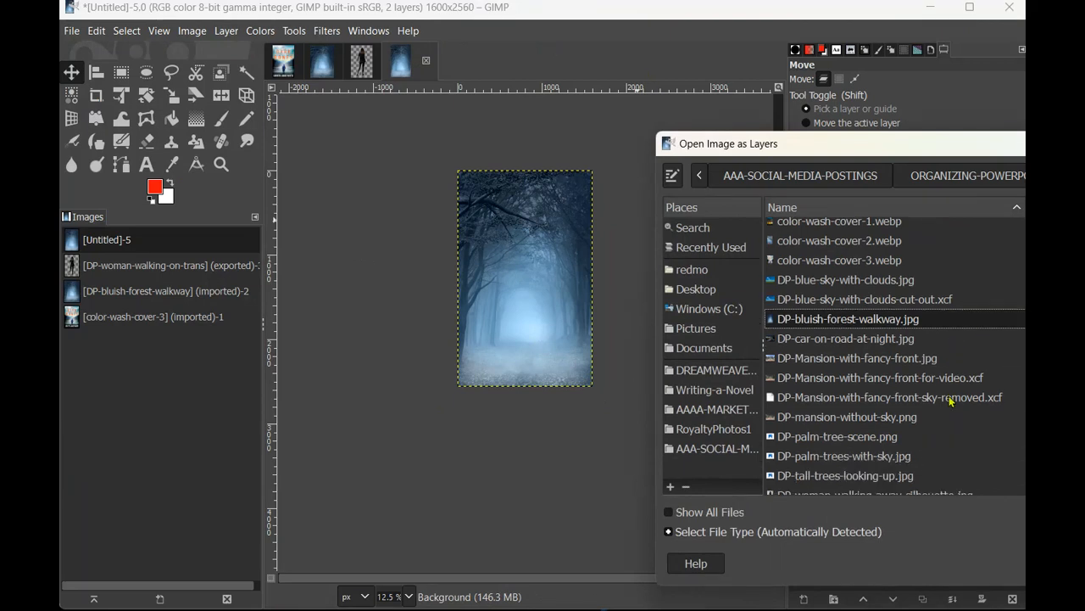
{"action": "scroll", "coordinate": [950, 401], "scroll_direction": "down", "scroll_amount": 1}
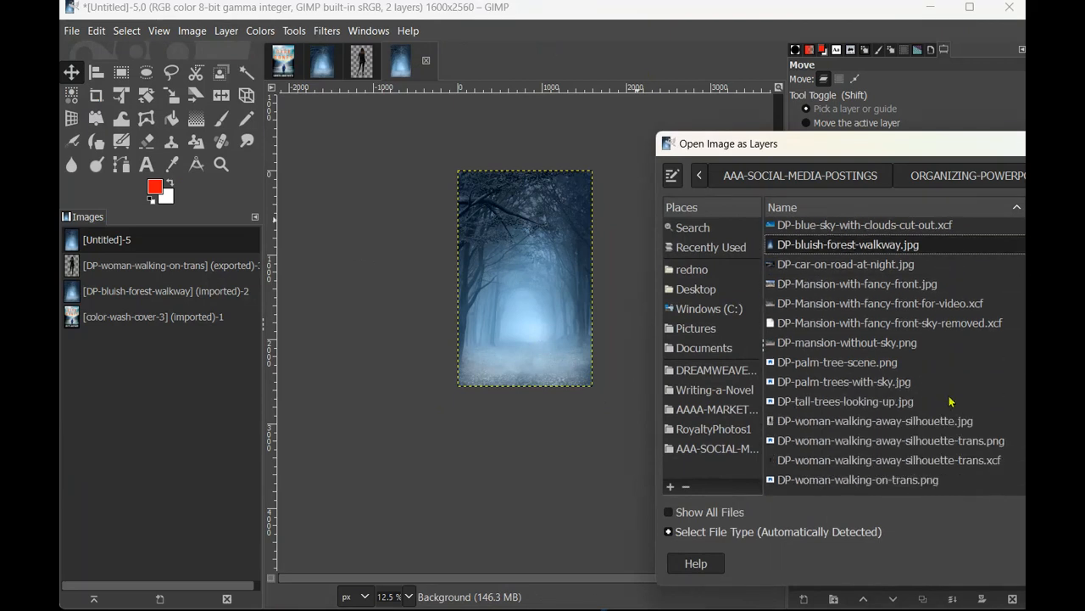
{"action": "left_click", "coordinate": [945, 443]}
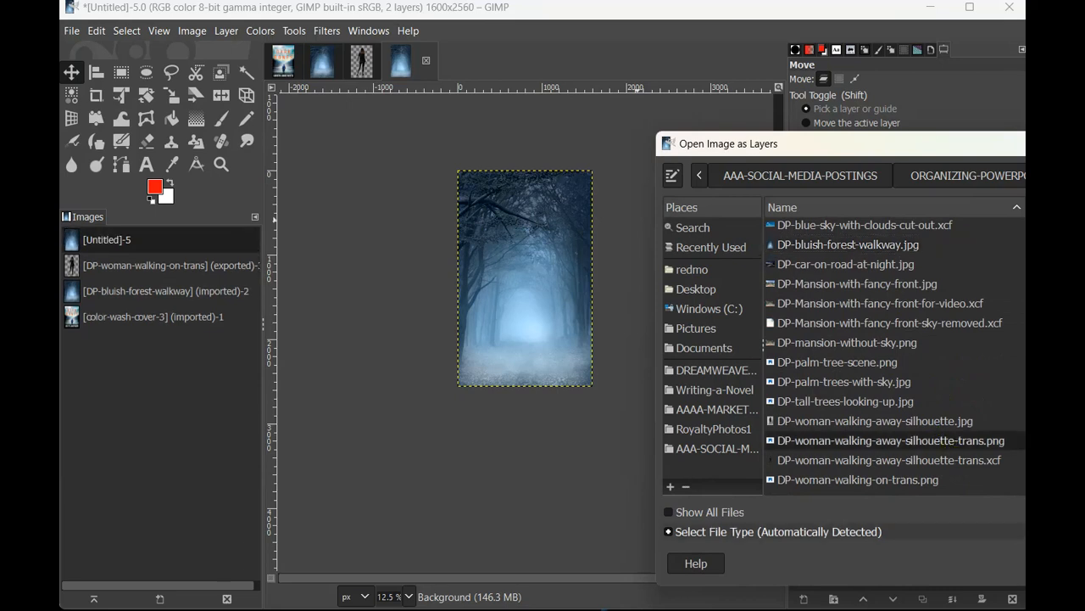
{"action": "key", "text": "Return"}
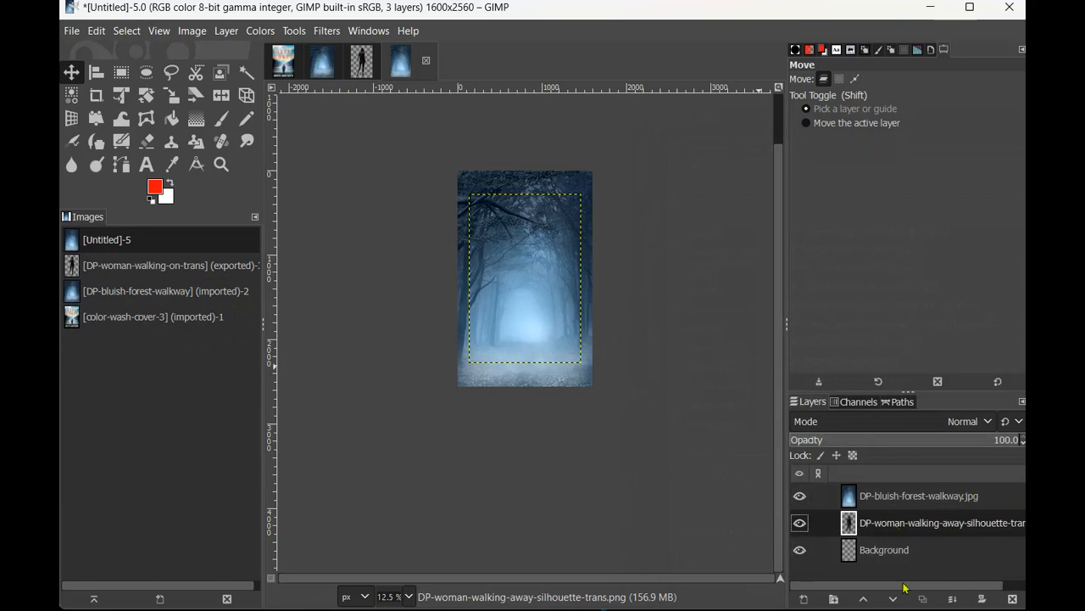
{"action": "left_click", "coordinate": [865, 600]}
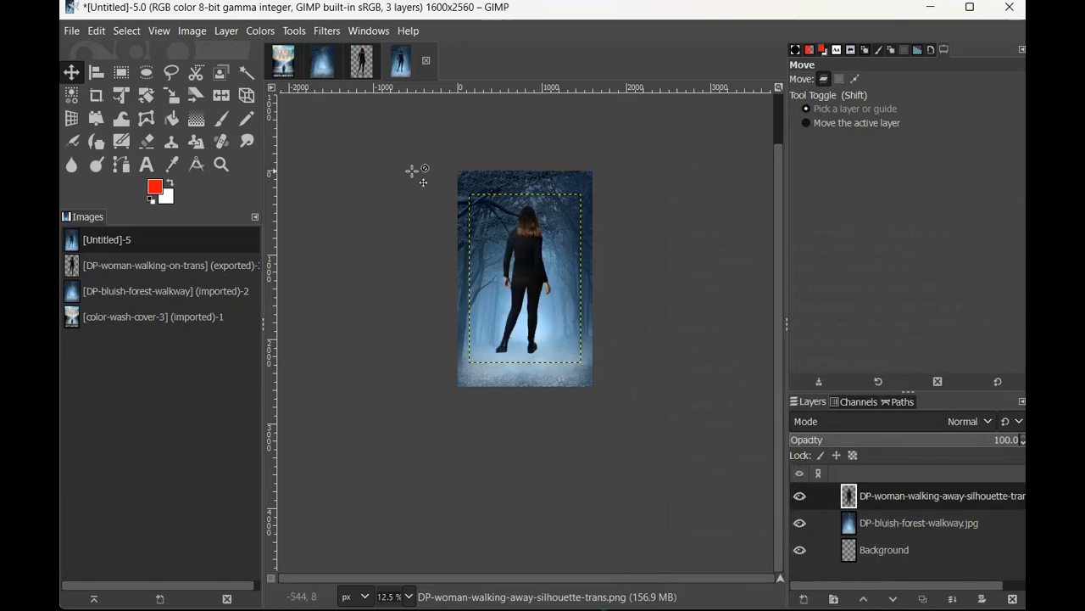
Step: Scale the woman layer proportionally to about half its size and move her down onto the misty forest path
{"action": "left_click", "coordinate": [171, 95]}
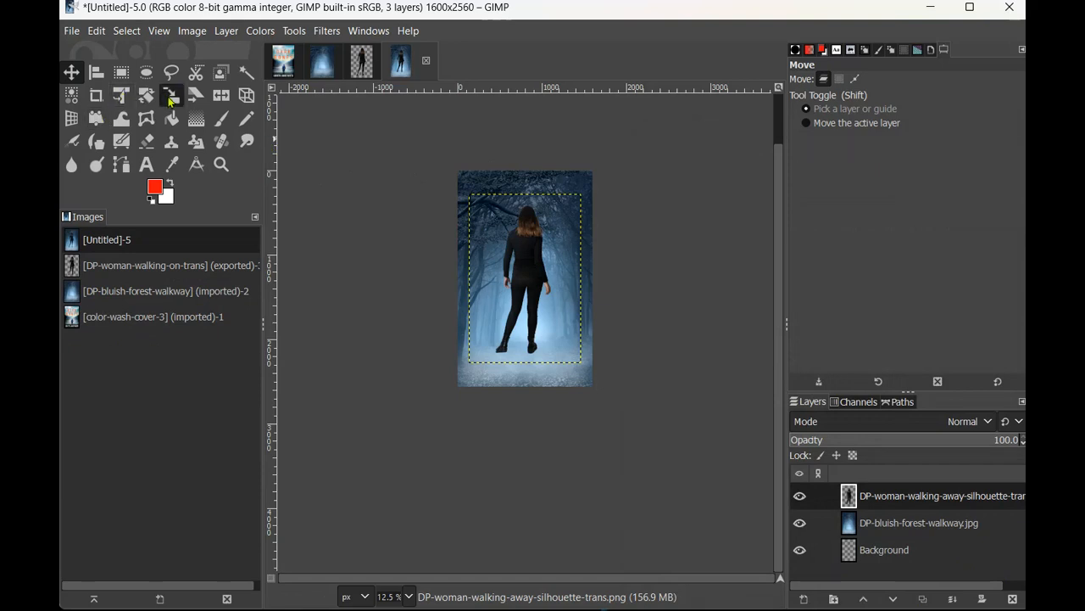
{"action": "left_click", "coordinate": [530, 328]}
{"action": "key", "text": "ctrl"}
{"action": "left_click_drag", "start_coordinate": [582, 368], "coordinate": [539, 297]}
{"action": "left_click", "coordinate": [731, 202]}
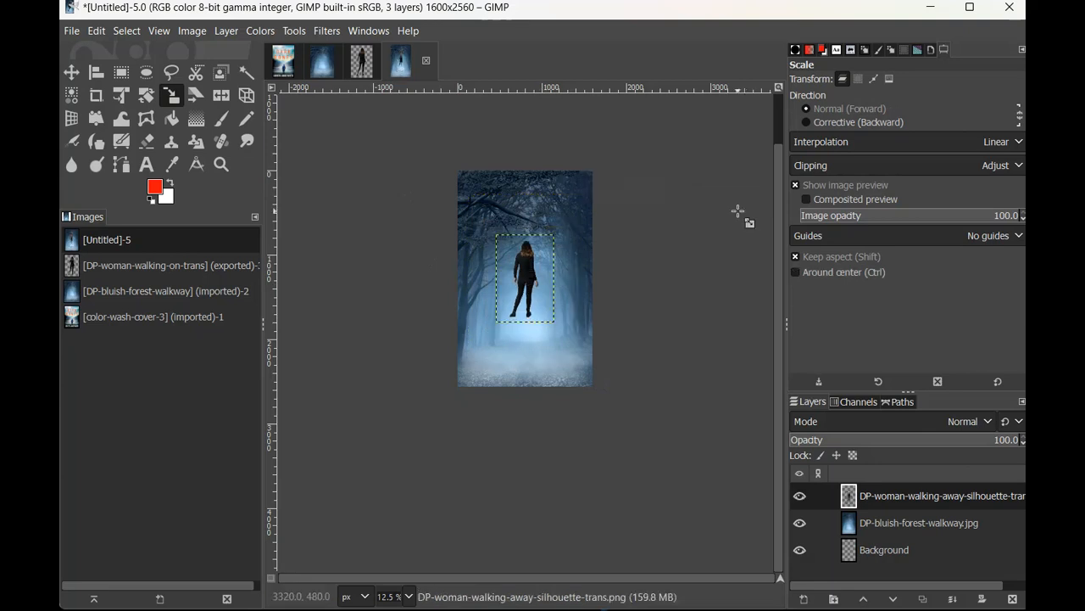
{"action": "key", "text": "m"}
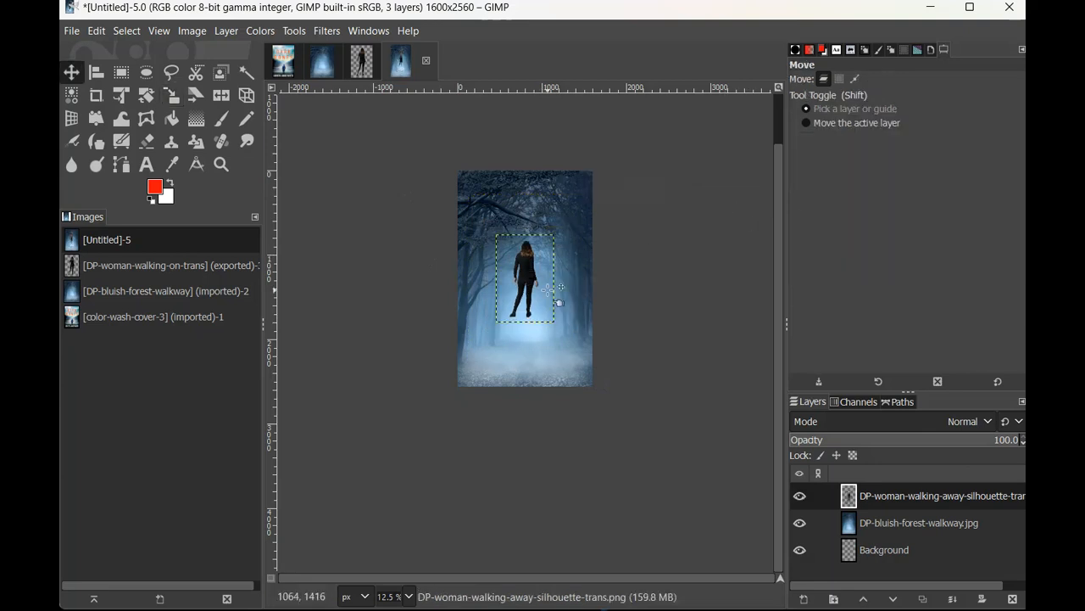
{"action": "left_click_drag", "start_coordinate": [531, 297], "coordinate": [546, 349]}
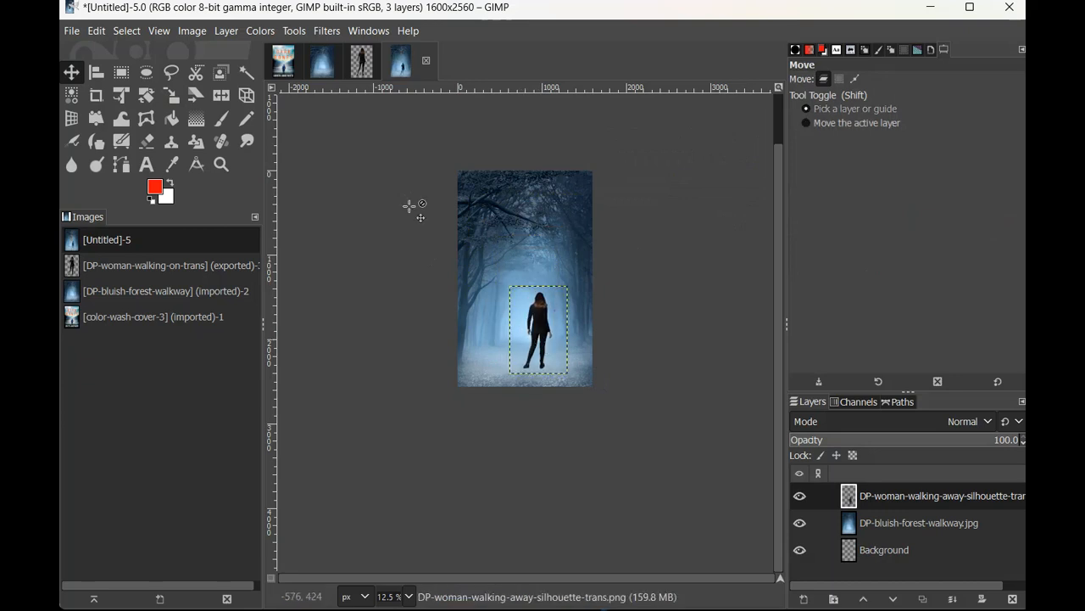
Step: Check the figure's placement on the color-wash-cover-3 reference and move the woman slightly up and to the right on the cover
{"action": "left_click", "coordinate": [277, 65]}
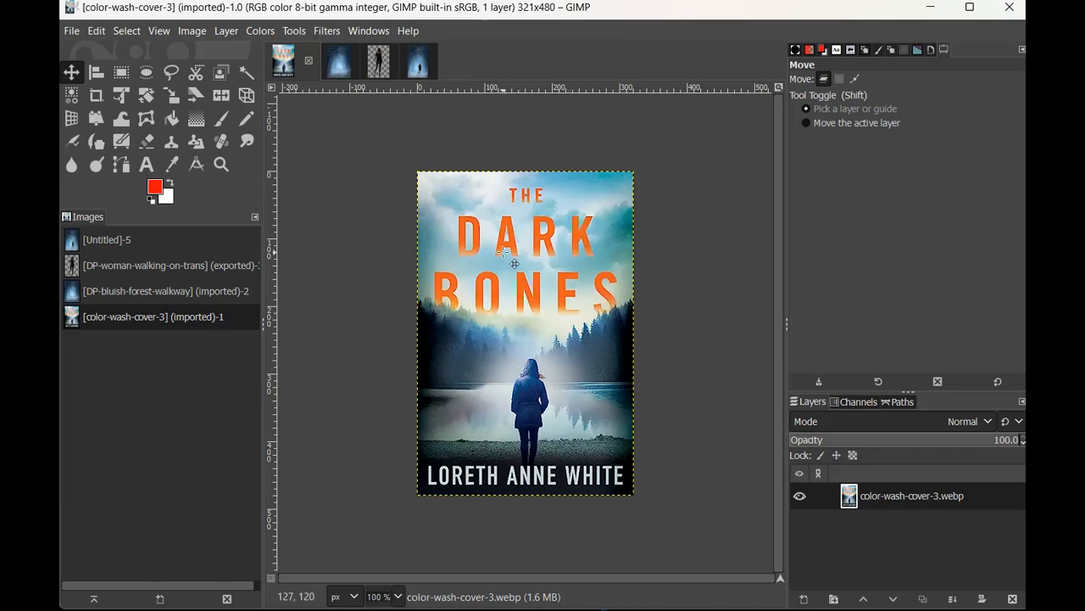
{"action": "left_click", "coordinate": [410, 74]}
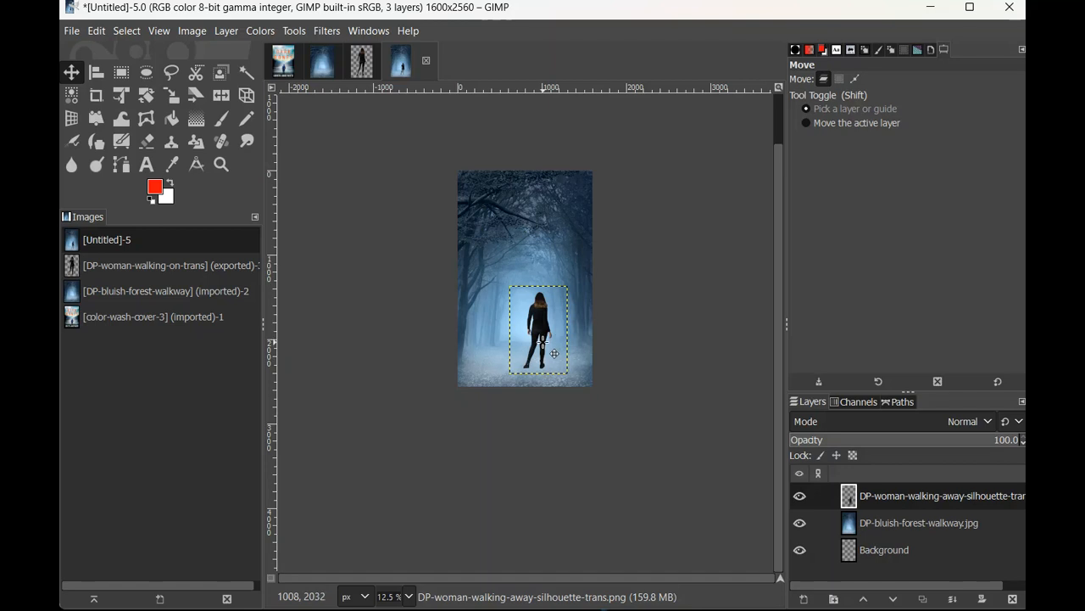
{"action": "left_click_drag", "start_coordinate": [553, 356], "coordinate": [556, 348]}
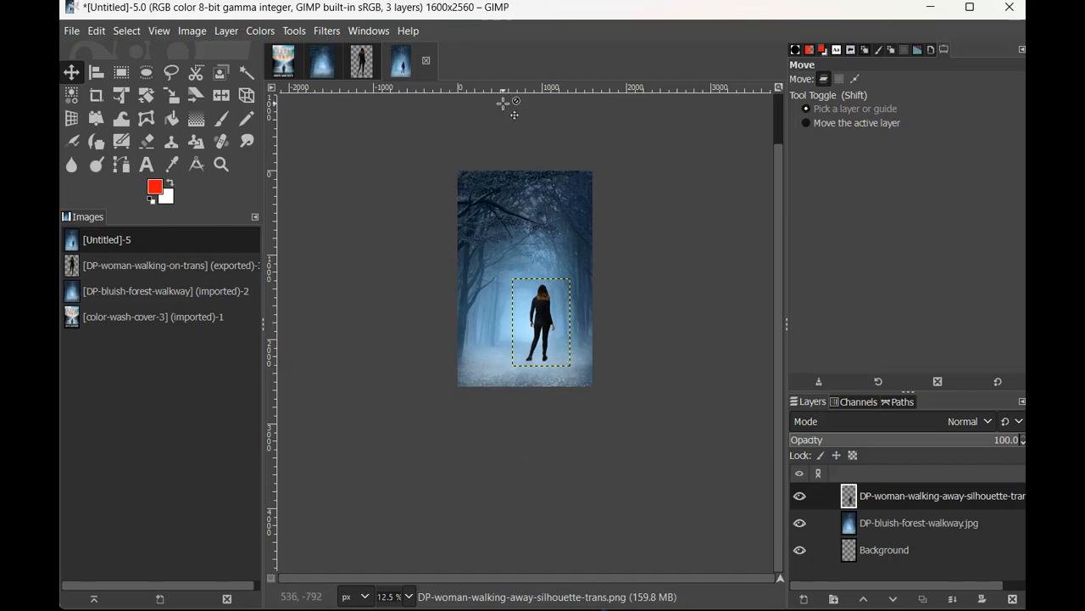
Step: Place two horizontal and two vertical guides just inside the cover's four edges, with the left guide about 48 px in
{"action": "left_click_drag", "start_coordinate": [513, 88], "coordinate": [516, 379]}
{"action": "left_click_drag", "start_coordinate": [533, 88], "coordinate": [526, 179]}
{"action": "left_click_drag", "start_coordinate": [271, 301], "coordinate": [463, 295]}
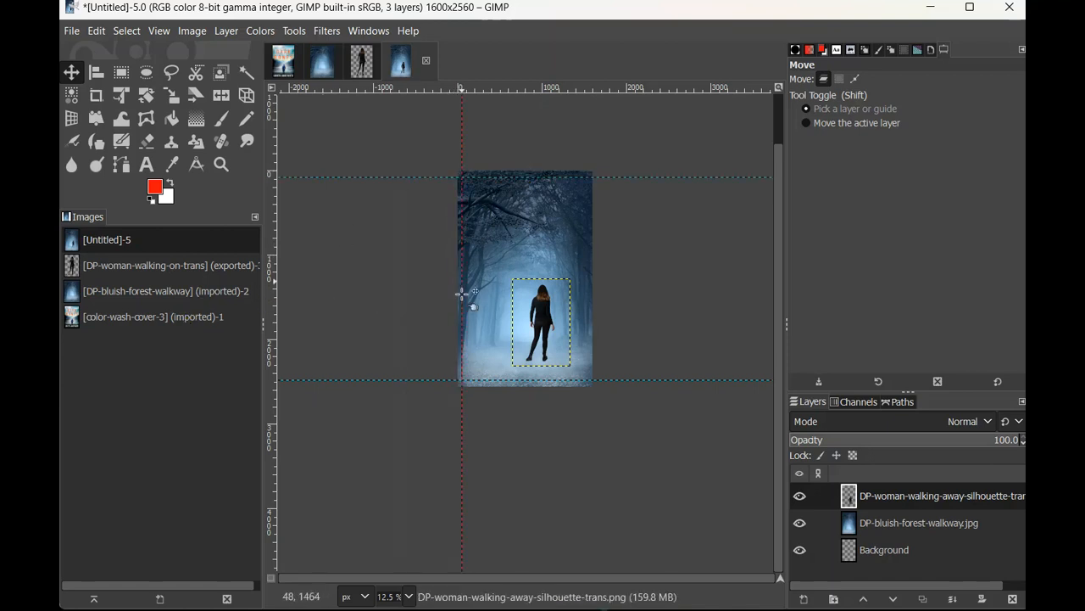
{"action": "left_click_drag", "start_coordinate": [276, 314], "coordinate": [588, 285]}
{"action": "scroll", "coordinate": [625, 308], "scroll_direction": "up", "scroll_amount": 1}
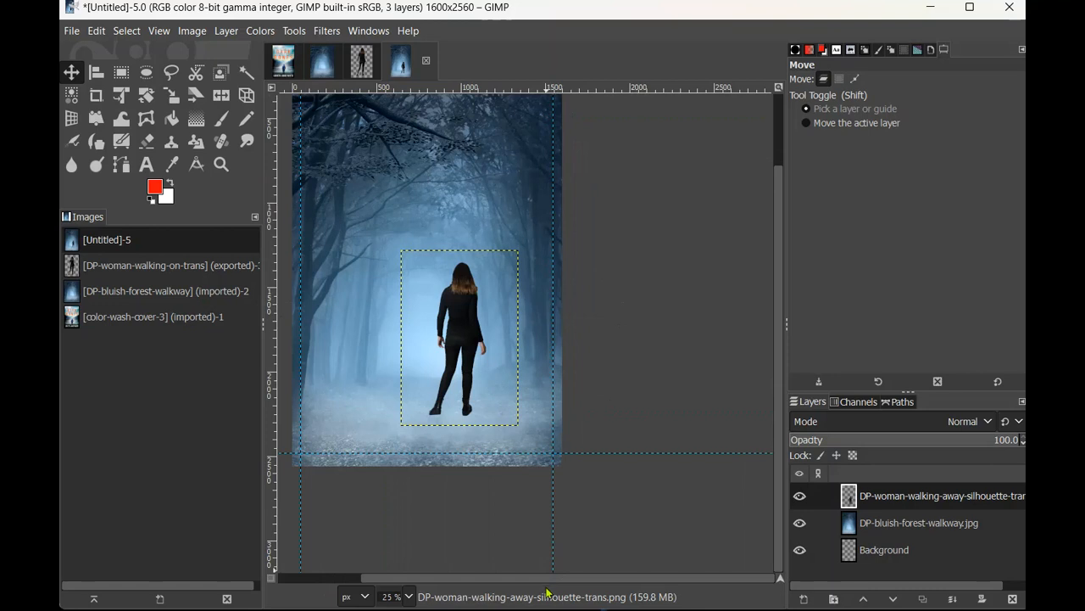
{"action": "left_click_drag", "start_coordinate": [550, 580], "coordinate": [447, 586]}
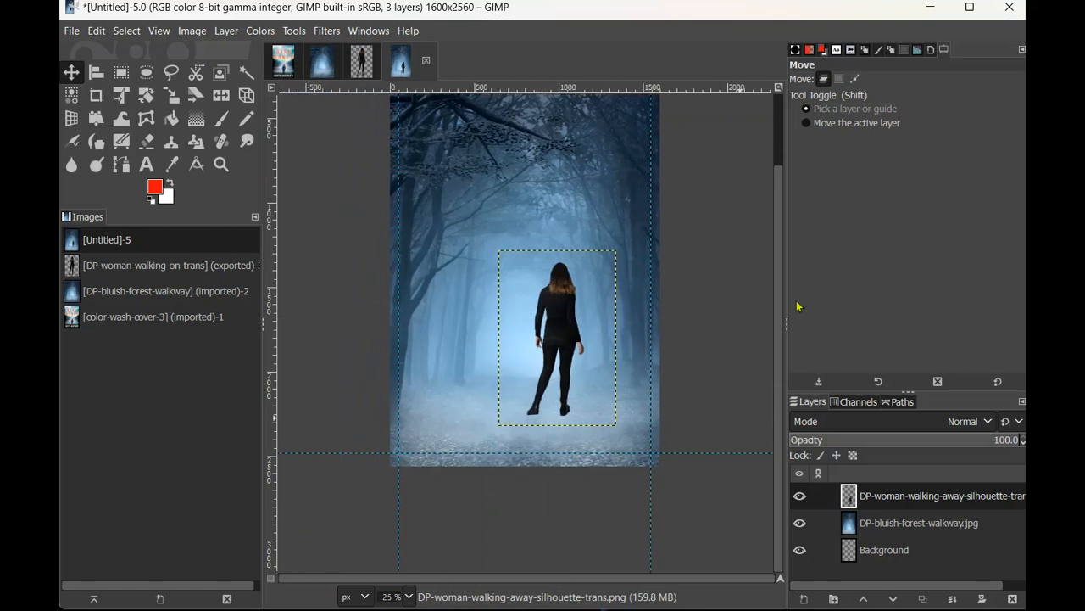
{"action": "scroll", "coordinate": [689, 285], "scroll_direction": "up", "scroll_amount": 2}
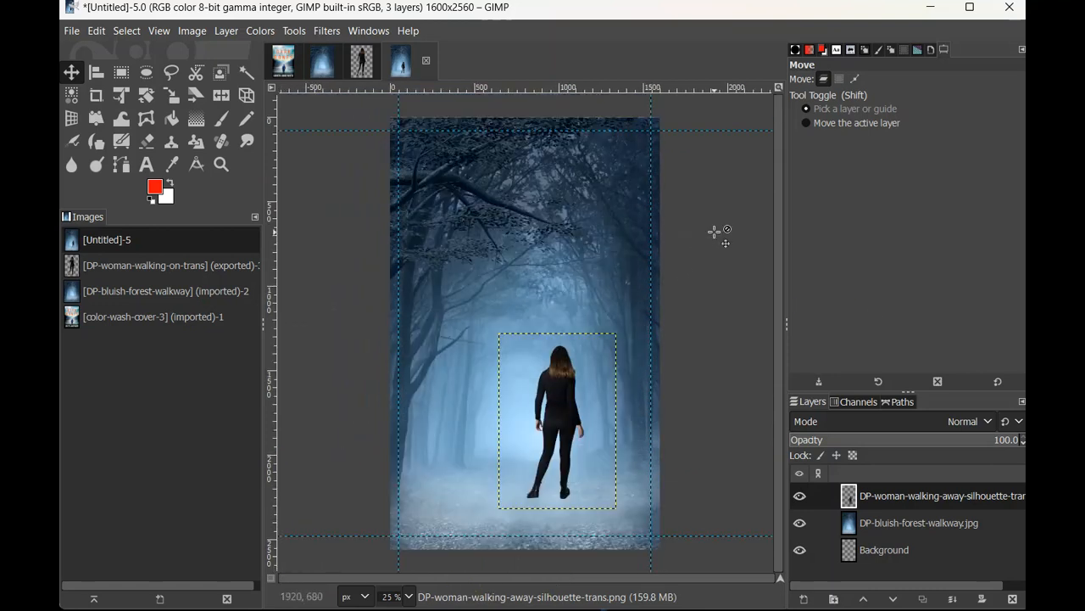
Step: Set the foreground color to the title's orange (ee5d1e) sampled from the color-wash-cover-3 reference, and return to the cover image
{"action": "left_click", "coordinate": [279, 69]}
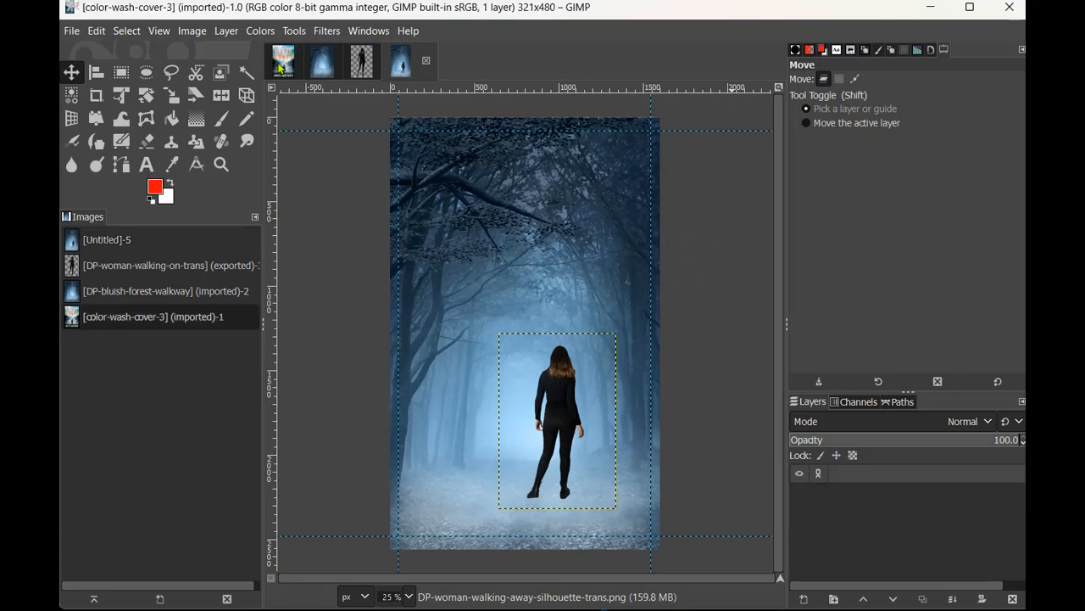
{"action": "left_click", "coordinate": [157, 189]}
{"action": "left_click", "coordinate": [994, 265]}
{"action": "left_click", "coordinate": [577, 232]}
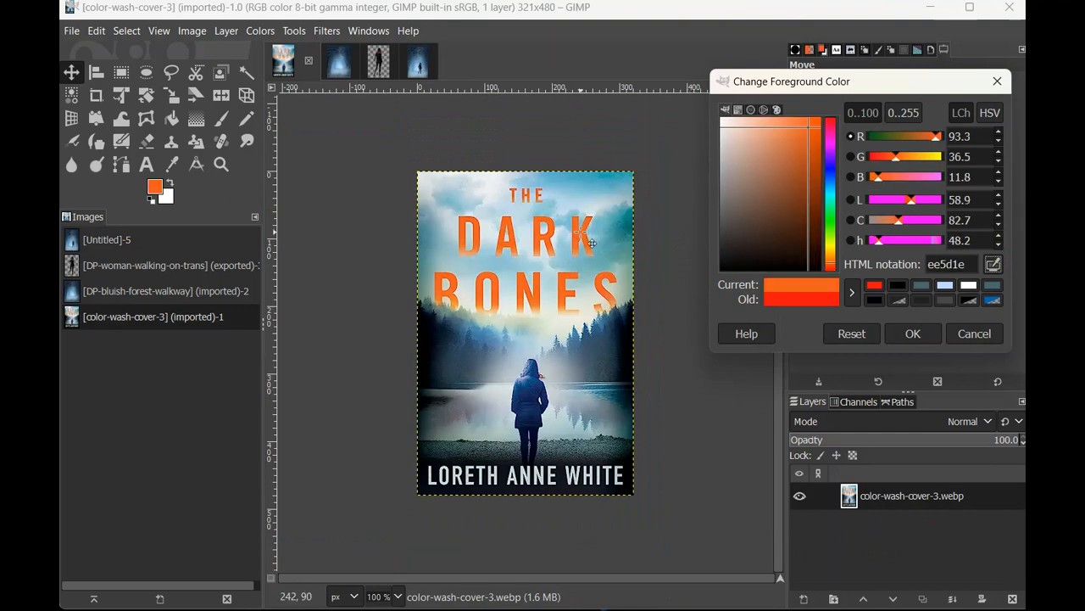
{"action": "left_click", "coordinate": [912, 334]}
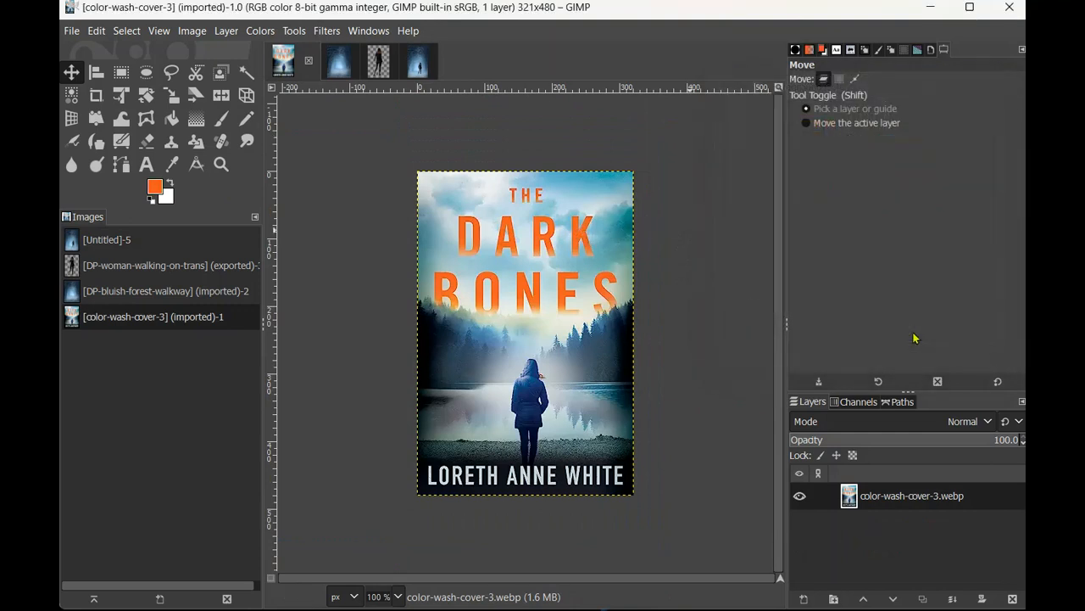
{"action": "left_click", "coordinate": [422, 61]}
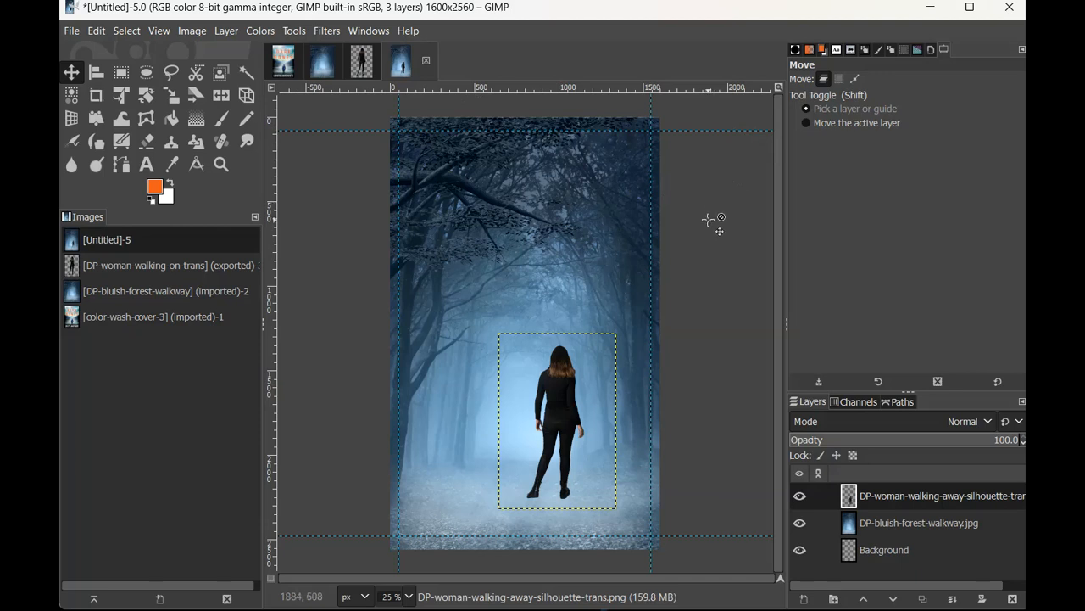
Step: Add an orange three-line text layer reading "The", "Found", "Bones" near the upper part of the cover
{"action": "left_click", "coordinate": [148, 164]}
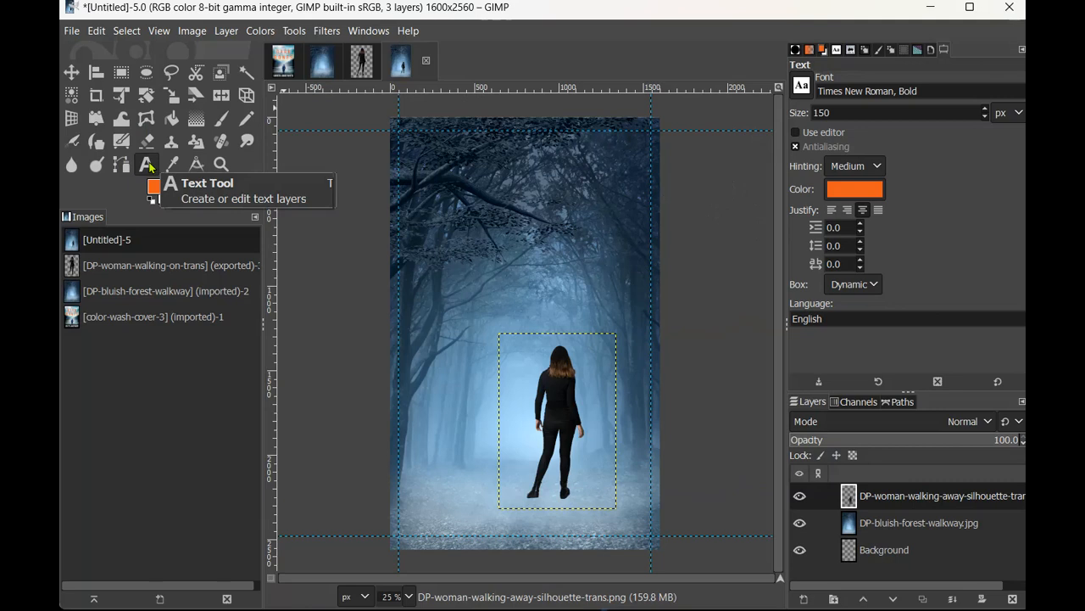
{"action": "left_click", "coordinate": [438, 168]}
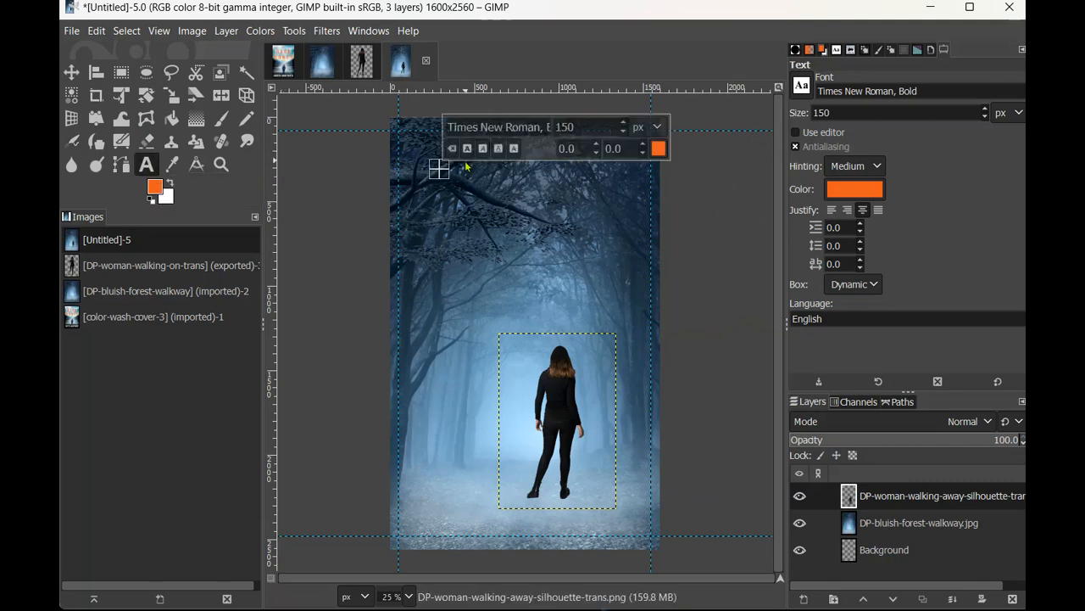
{"action": "type", "text": "The"}
{"action": "key", "text": "Return"}
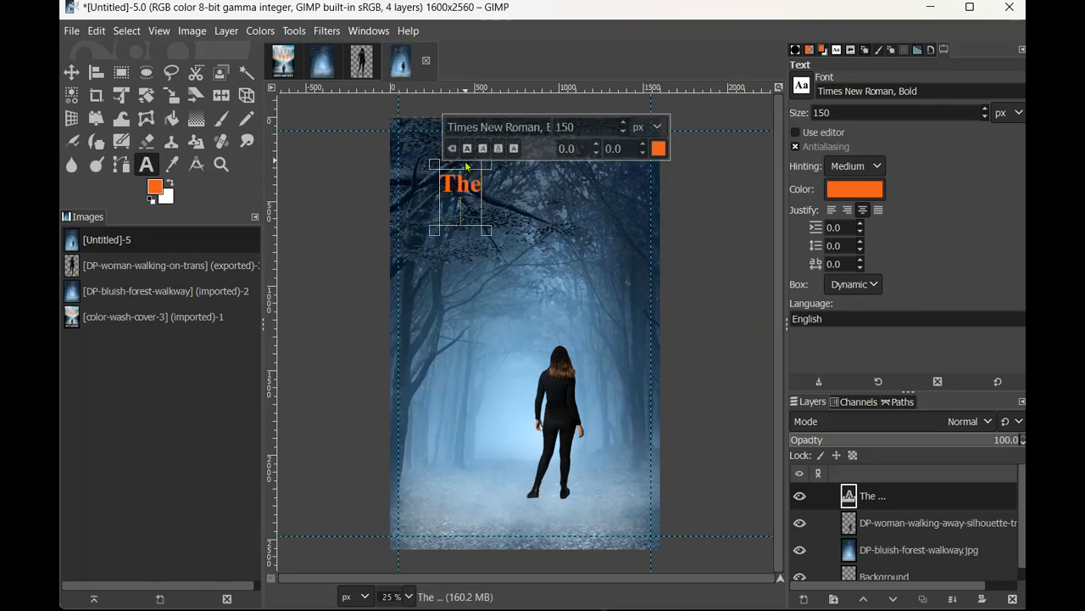
{"action": "type", "text": "Found"}
{"action": "key", "text": "Return"}
{"action": "type", "text": "Bones"}
Step: Set the whole title text to the Trebuchet MS Bold font at a size of 288 px
{"action": "key", "text": "ctrl+a"}
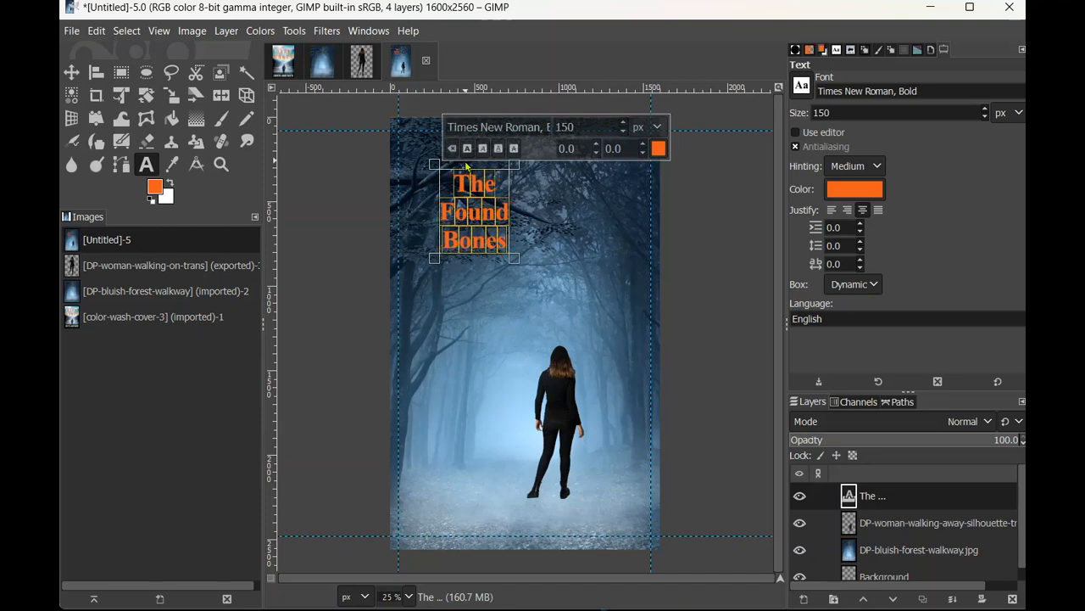
{"action": "left_click", "coordinate": [808, 90]}
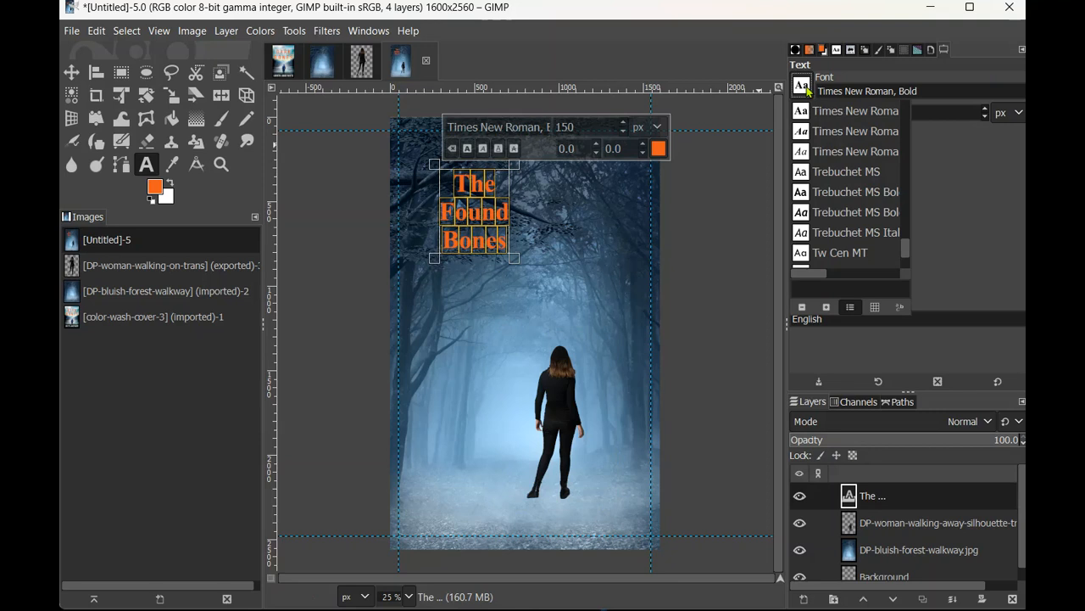
{"action": "left_click", "coordinate": [831, 197]}
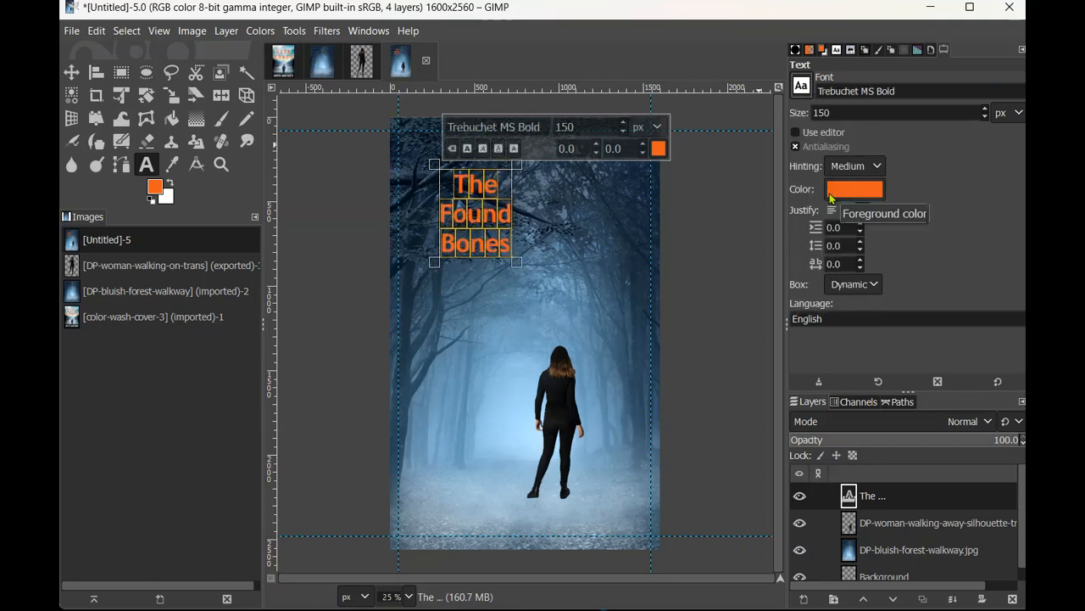
{"action": "left_click_drag", "start_coordinate": [609, 127], "coordinate": [518, 135]}
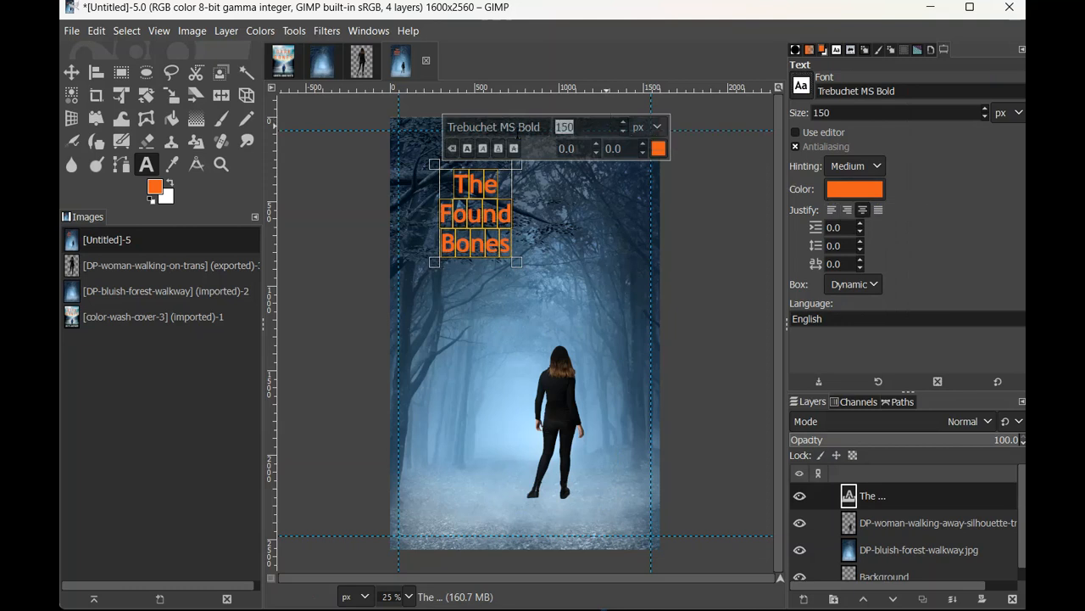
{"action": "type", "text": "250"}
{"action": "key", "text": "Return"}
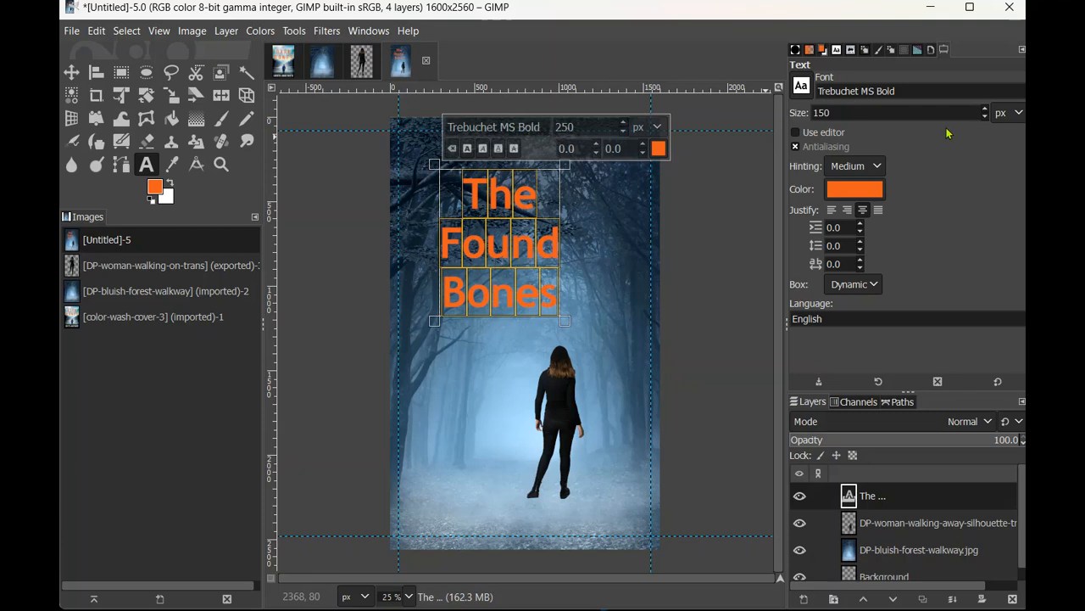
{"action": "scroll", "coordinate": [625, 127], "scroll_direction": "up", "scroll_amount": 20}
{"action": "scroll", "coordinate": [624, 126], "scroll_direction": "up", "scroll_amount": 5}
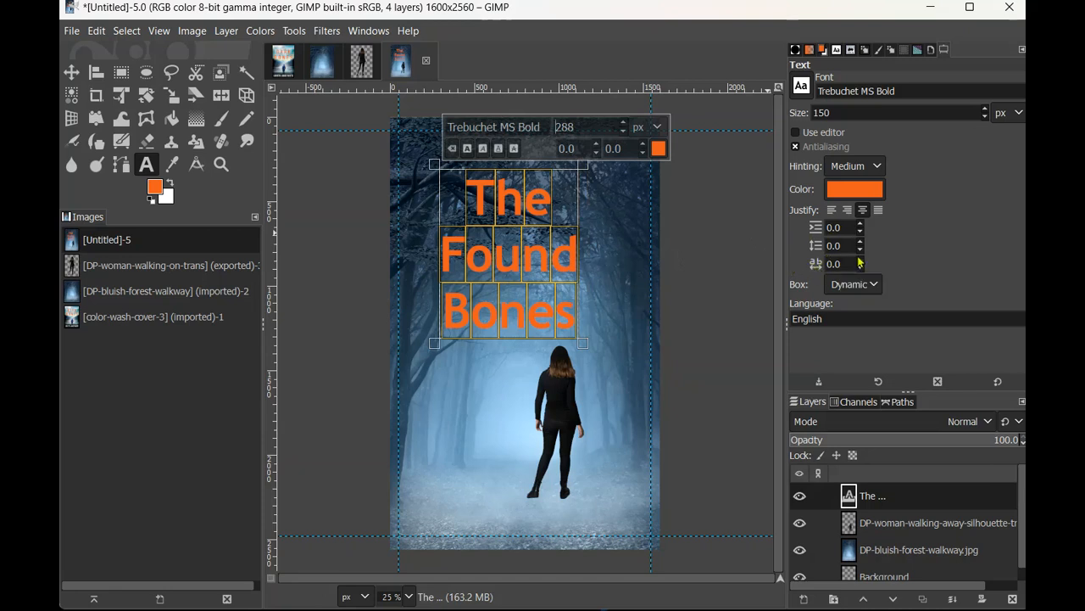
Step: Set the title's letter spacing to 39 and its line spacing to -39
{"action": "scroll", "coordinate": [861, 264], "scroll_direction": "up", "scroll_amount": 5}
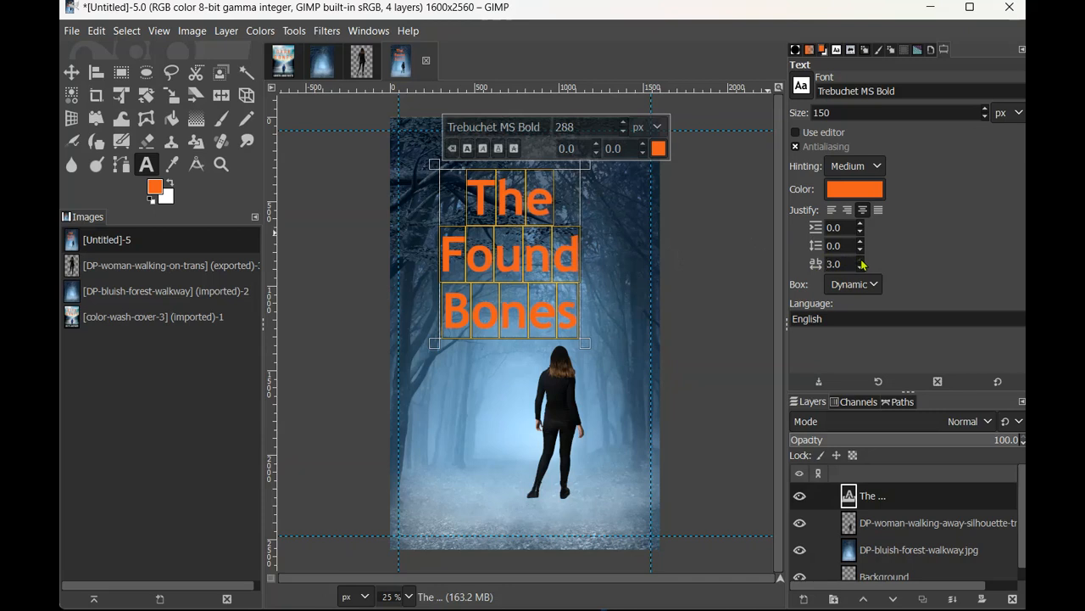
{"action": "scroll", "coordinate": [861, 264], "scroll_direction": "up", "scroll_amount": 20}
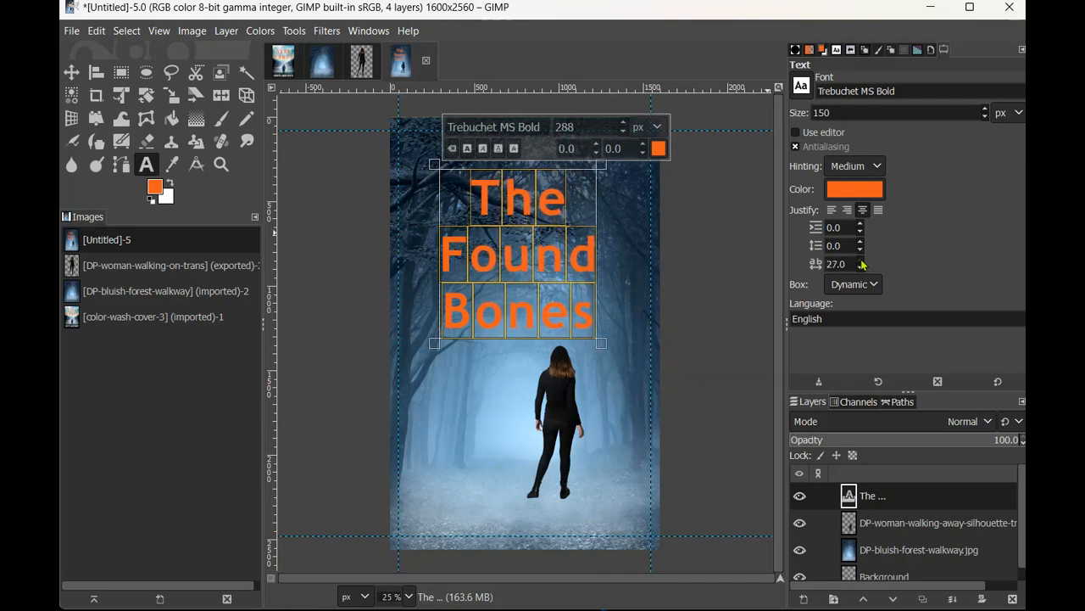
{"action": "scroll", "coordinate": [862, 264], "scroll_direction": "up", "scroll_amount": 9}
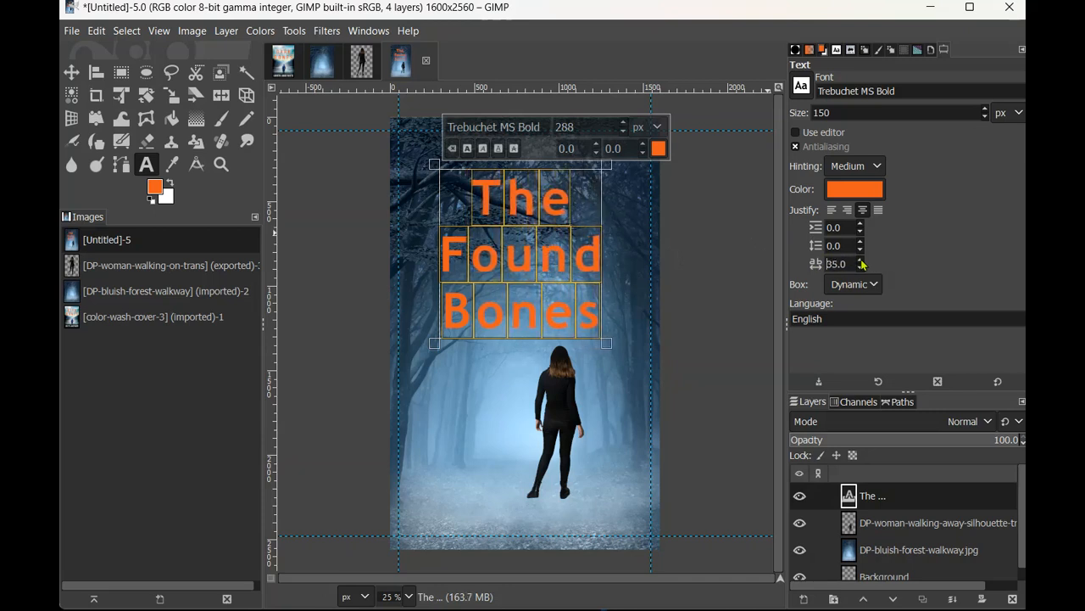
{"action": "scroll", "coordinate": [862, 264], "scroll_direction": "up", "scroll_amount": 2}
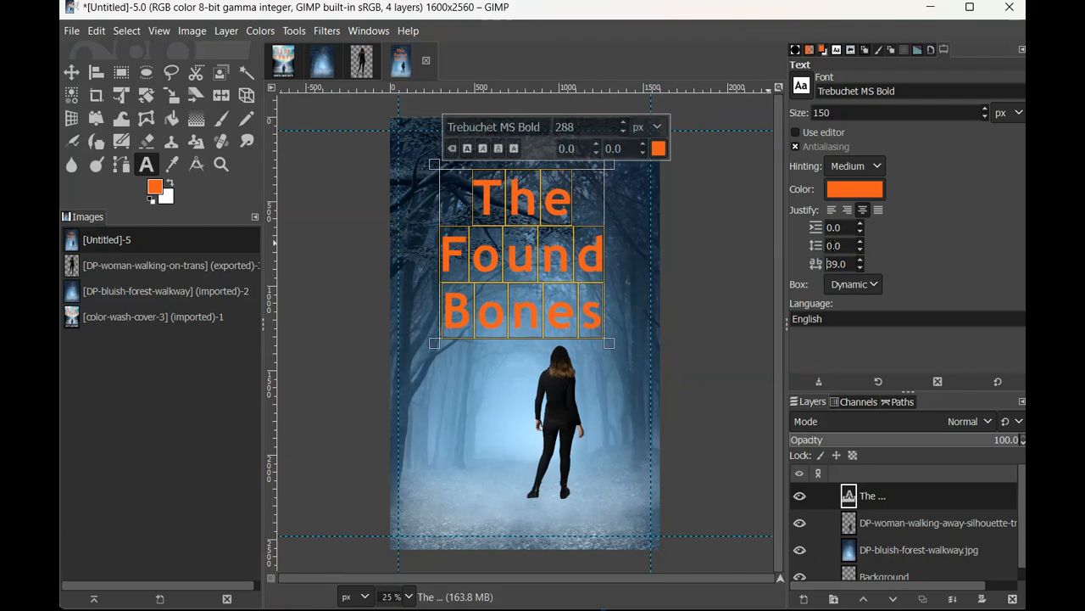
{"action": "scroll", "coordinate": [862, 252], "scroll_direction": "down", "scroll_amount": 20}
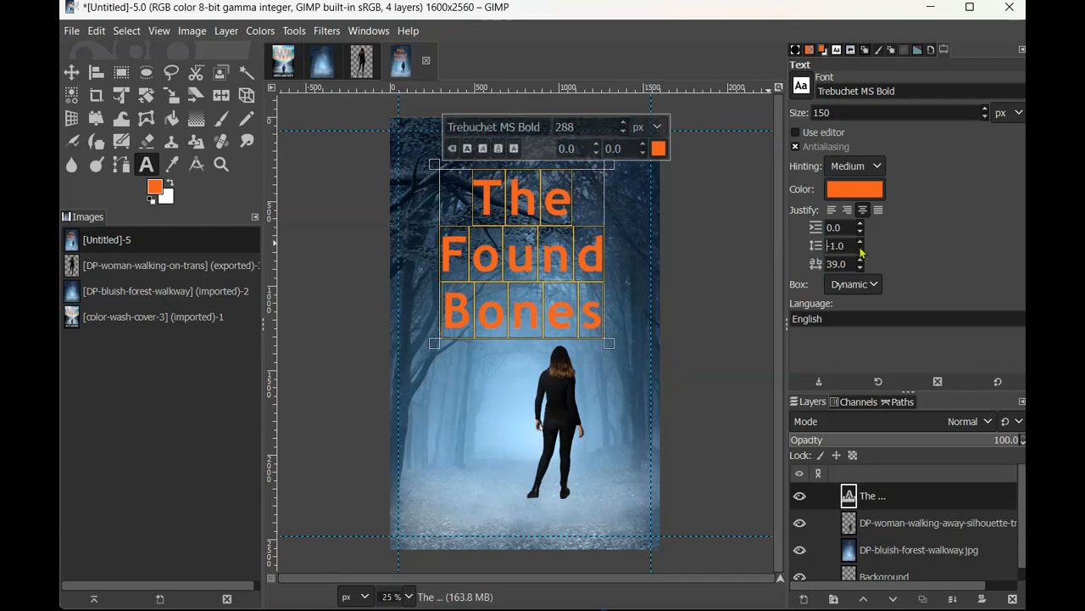
{"action": "scroll", "coordinate": [861, 252], "scroll_direction": "down", "scroll_amount": 6}
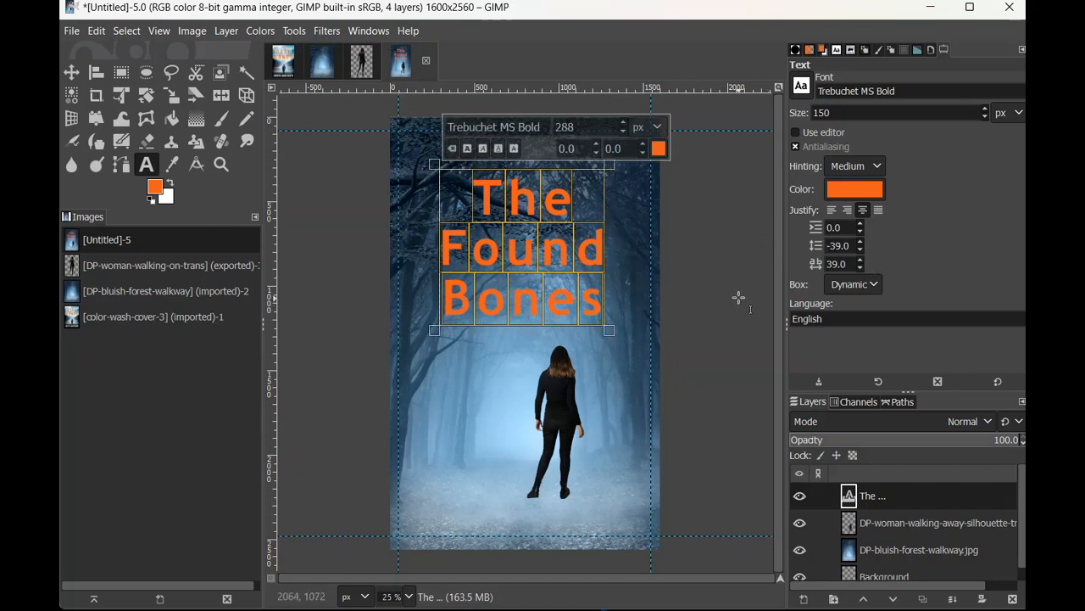
Step: Move the woman layer slightly up and to the right below the title
{"action": "left_click", "coordinate": [73, 75]}
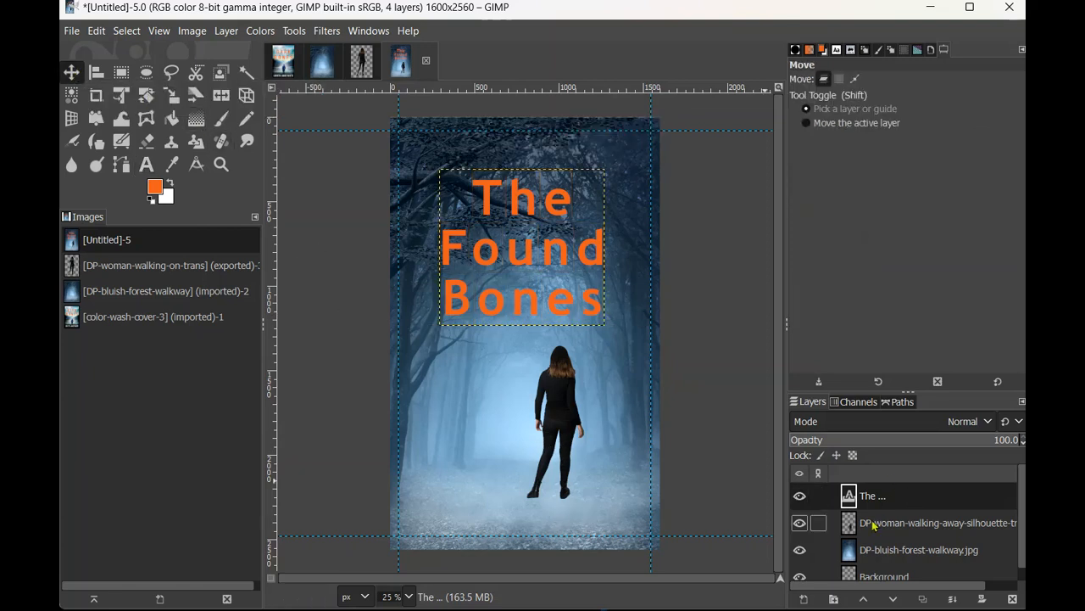
{"action": "left_click", "coordinate": [873, 523]}
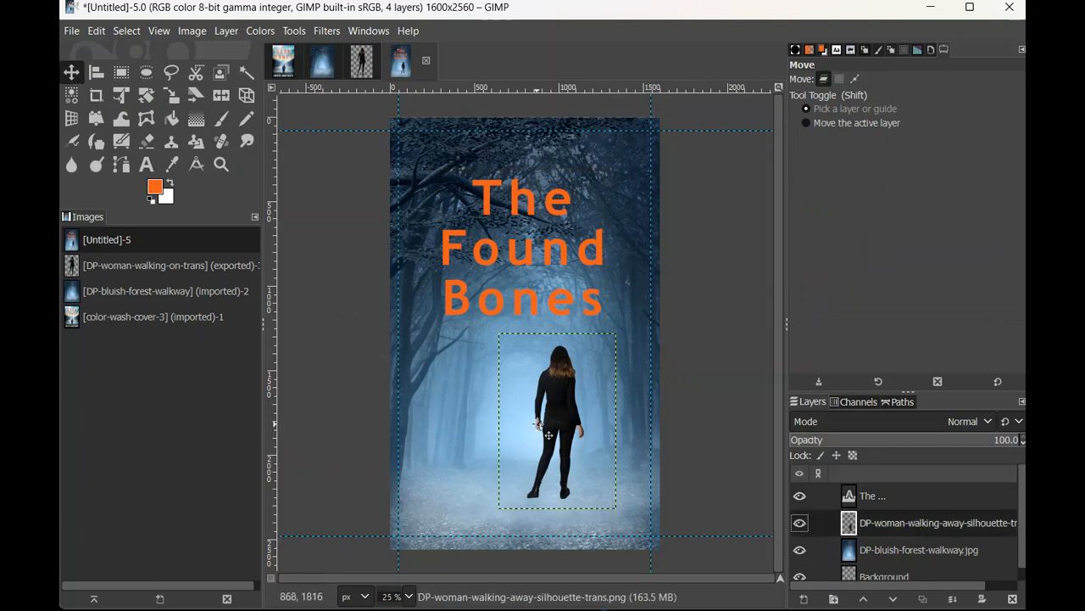
{"action": "left_click_drag", "start_coordinate": [539, 423], "coordinate": [544, 417]}
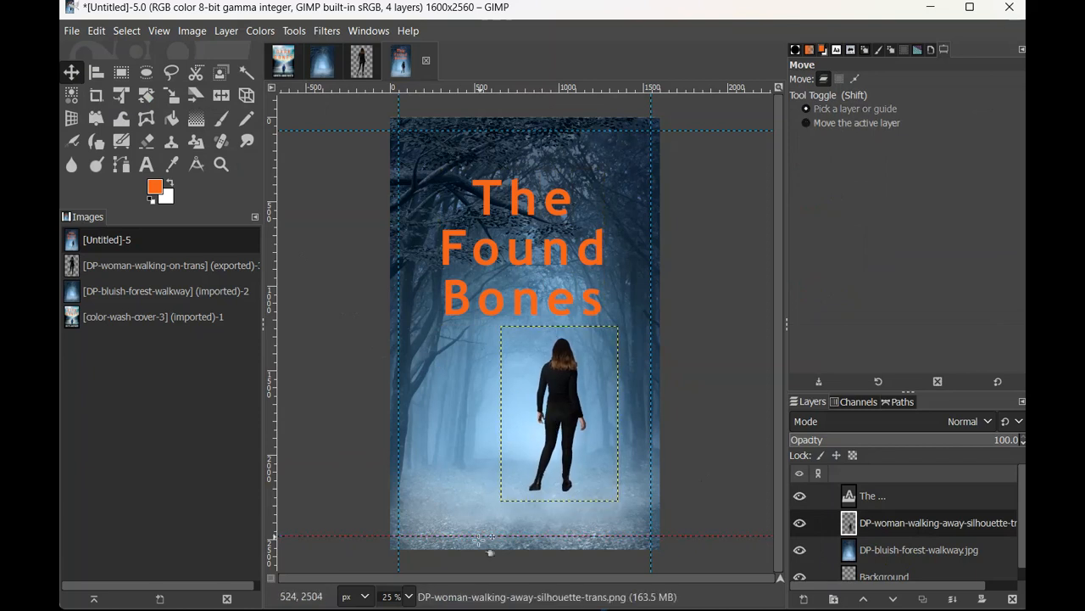
Step: Add the text "AUTHOR NAME" in white Times New Roman Bold at 150 px below the woman, near the cover's lower edge
{"action": "left_click", "coordinate": [167, 183]}
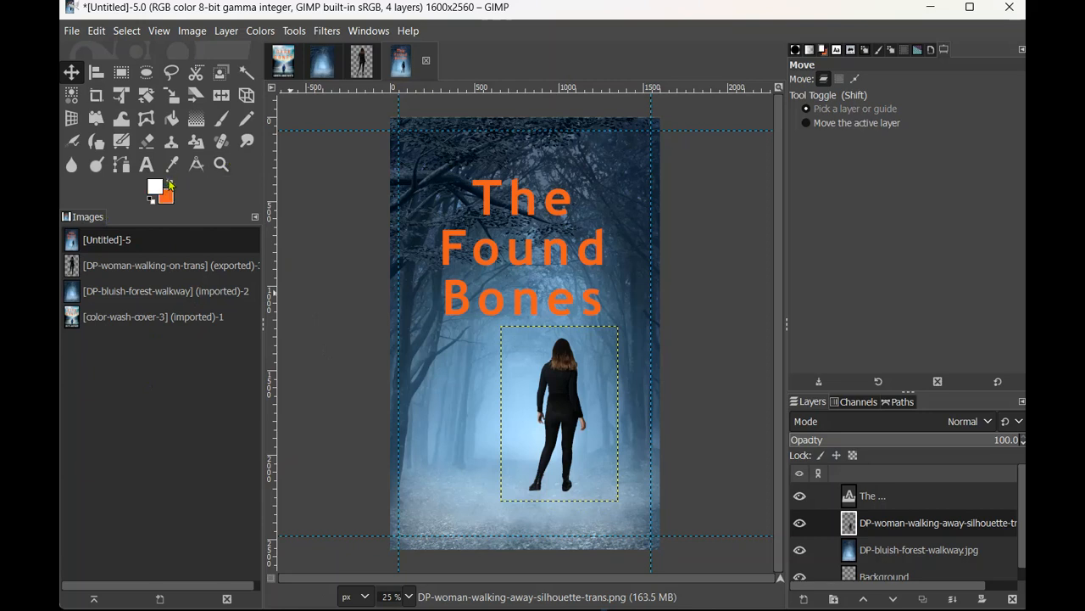
{"action": "left_click", "coordinate": [146, 166]}
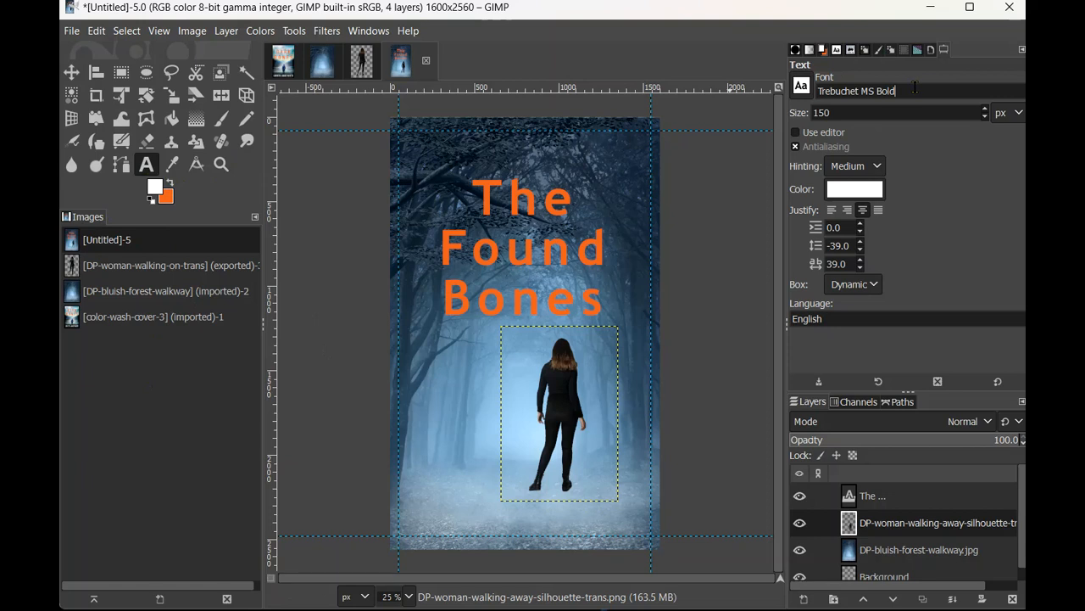
{"action": "left_click", "coordinate": [802, 90]}
{"action": "scroll", "coordinate": [829, 130], "scroll_direction": "up", "scroll_amount": 5}
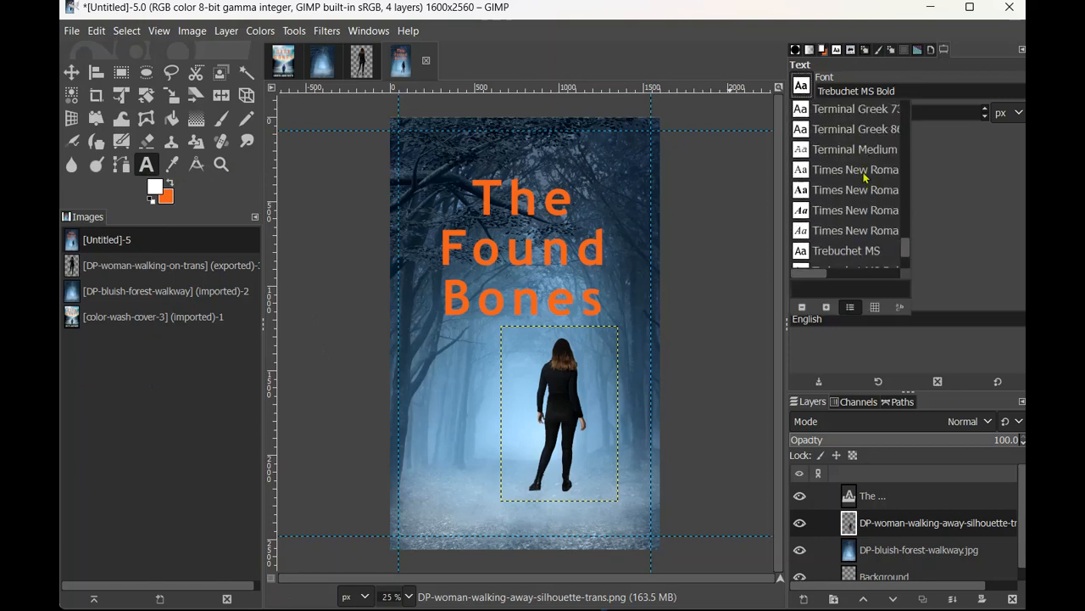
{"action": "left_click", "coordinate": [864, 189]}
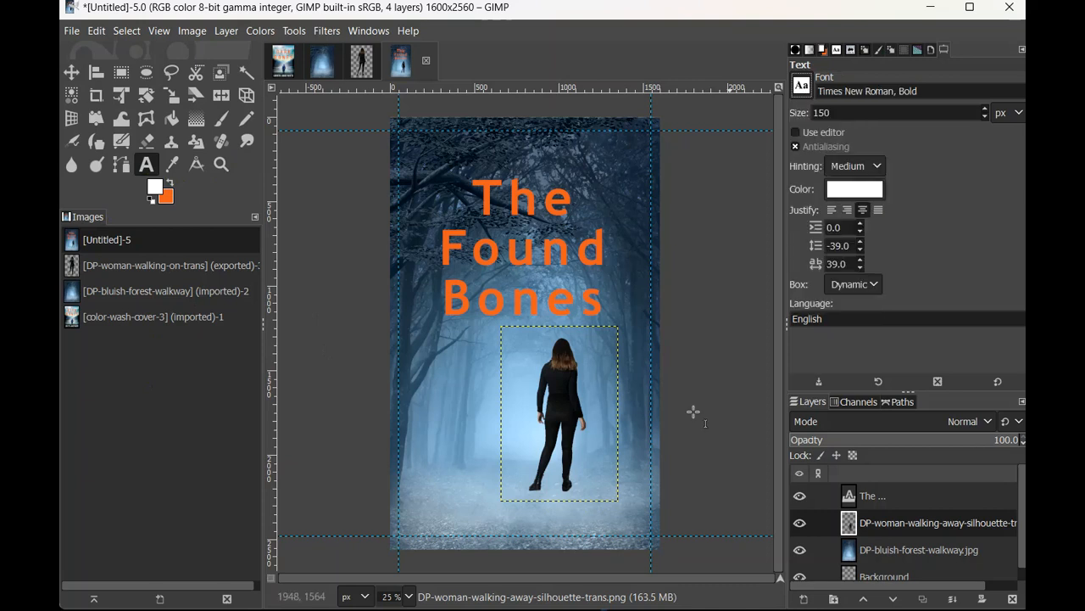
{"action": "left_click", "coordinate": [434, 512]}
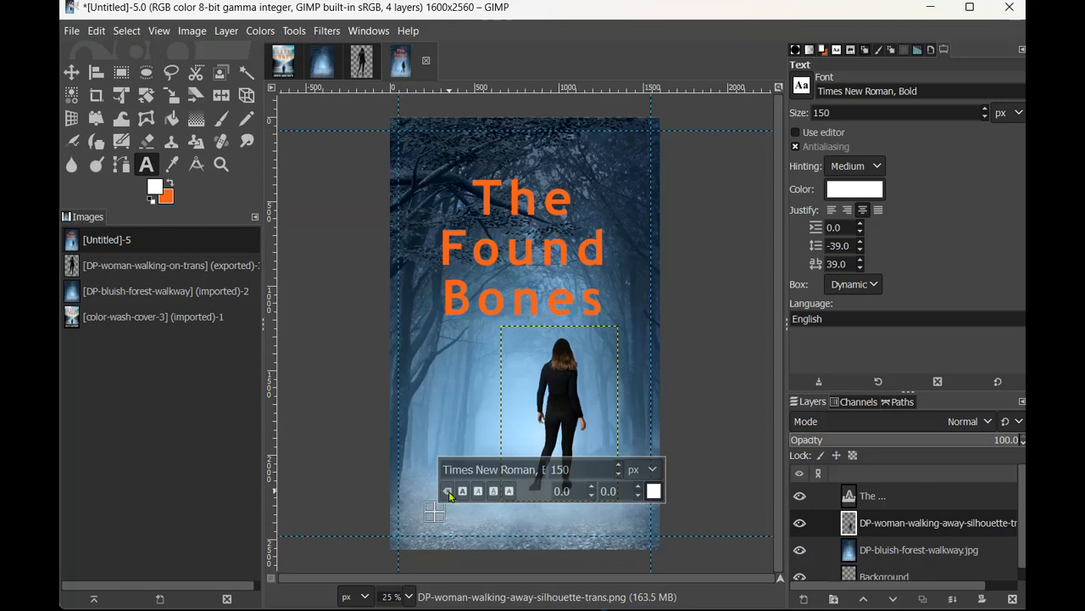
{"action": "type", "text": "aa"}
{"action": "key", "text": "BackSpace"}
{"action": "key", "text": "BackSpace"}
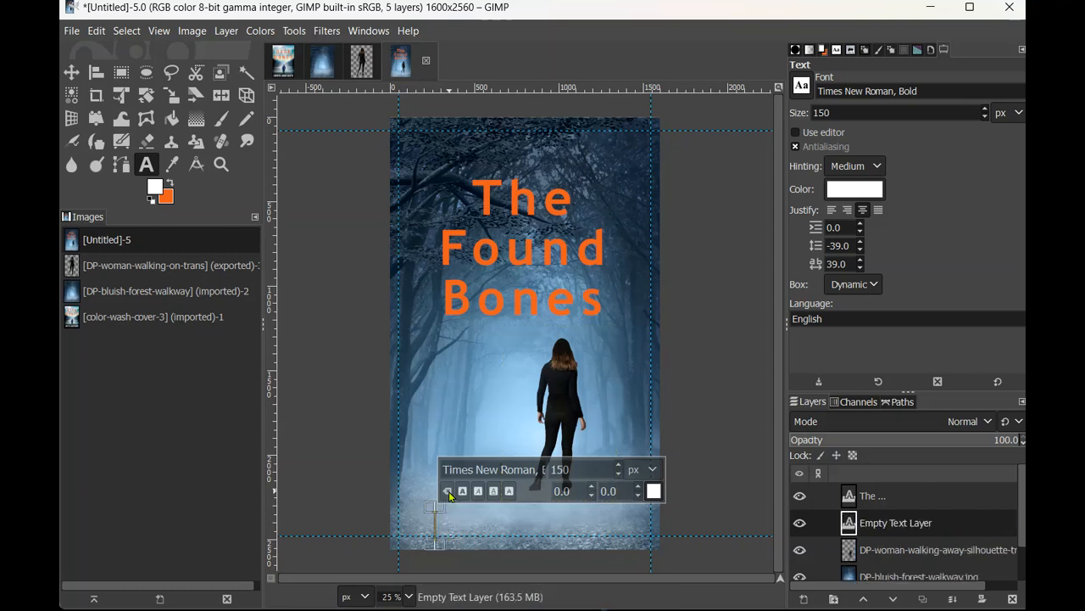
{"action": "type", "text": "AUTHOR"}
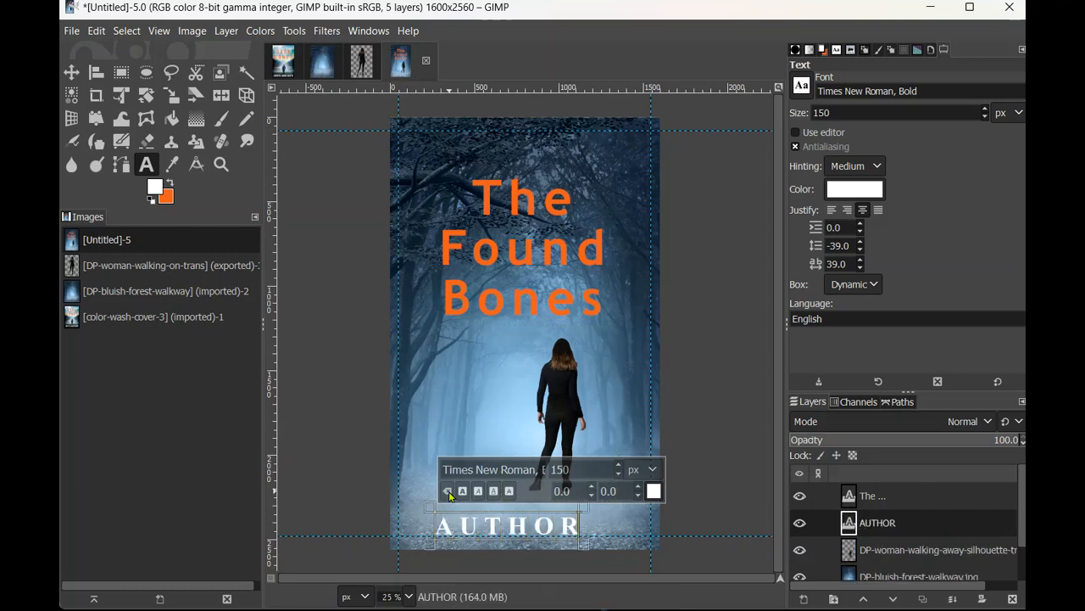
{"action": "type", "text": " NAME"}
Step: Set the author name's line and letter spacing to 0 and move the text up and slightly left, above the lower guide
{"action": "key", "text": "ctrl+a"}
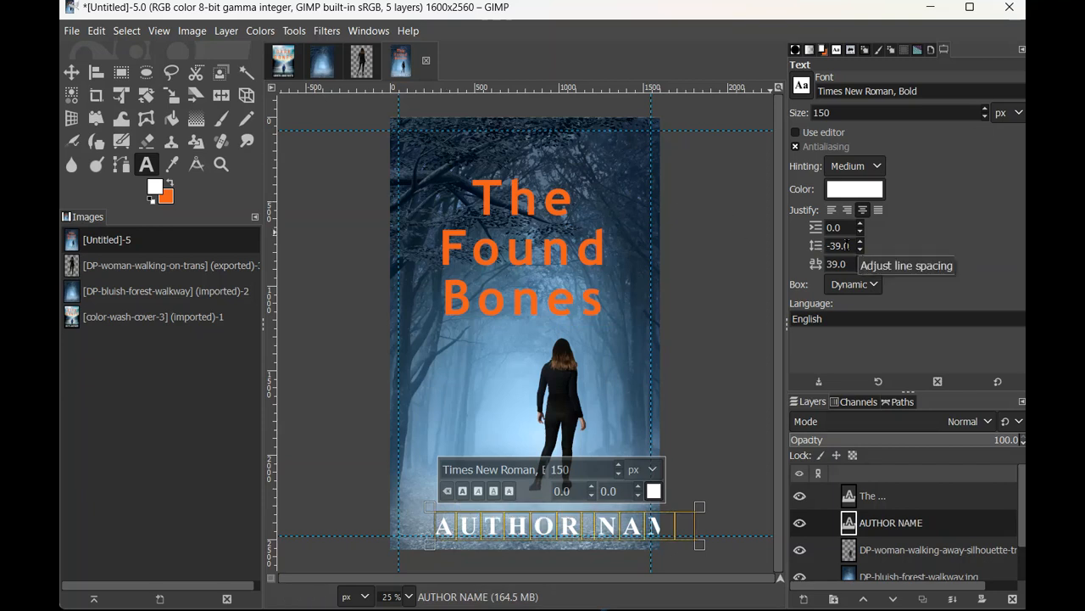
{"action": "triple_click", "coordinate": [839, 246]}
{"action": "type", "text": "0."}
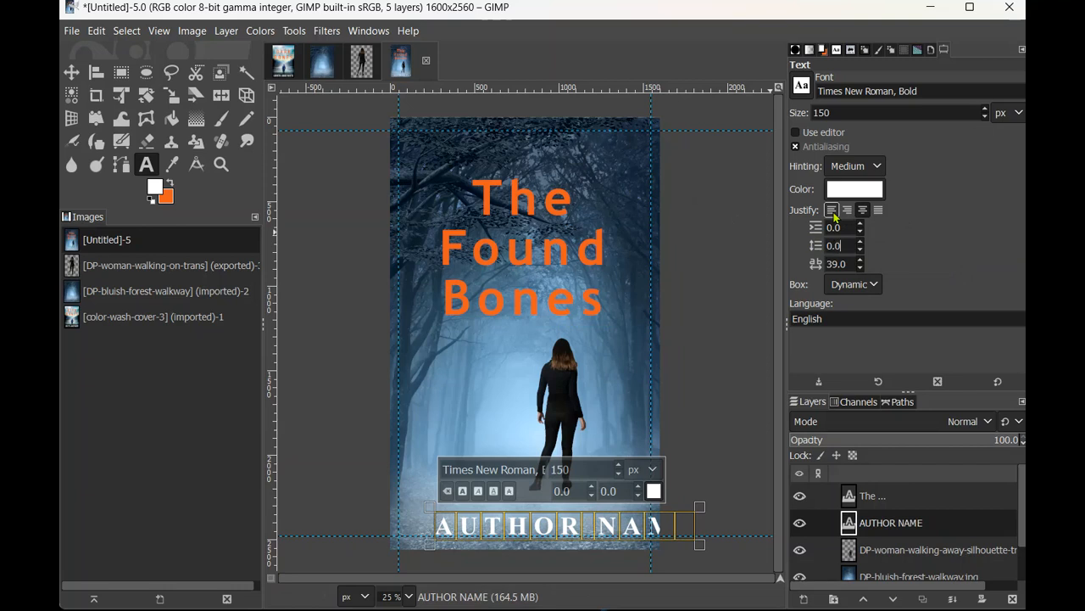
{"action": "triple_click", "coordinate": [850, 264]}
{"action": "type", "text": "0"}
{"action": "key", "text": "Return"}
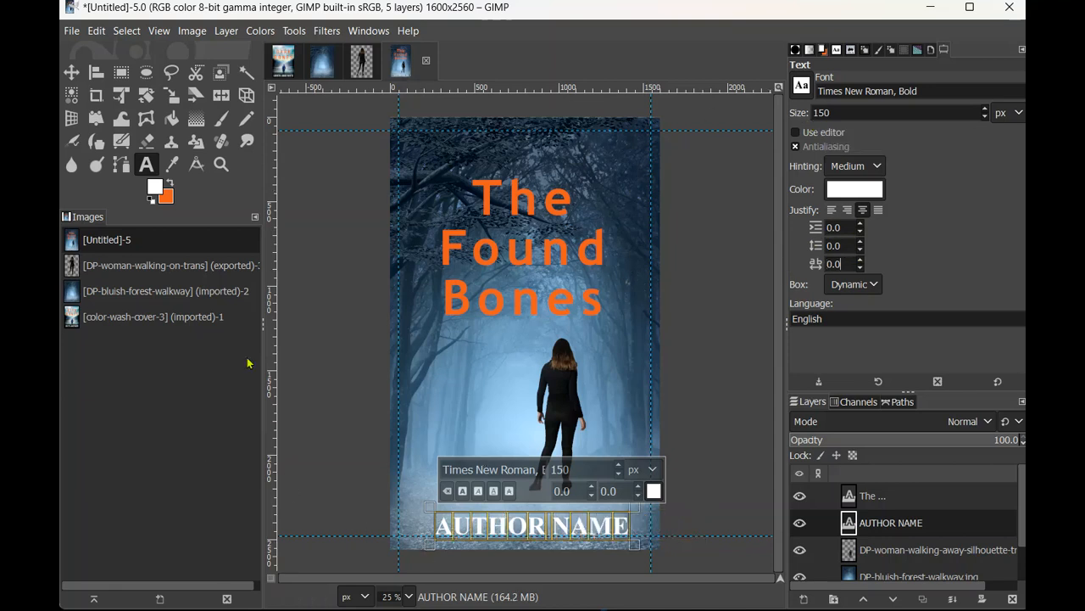
{"action": "left_click", "coordinate": [71, 73]}
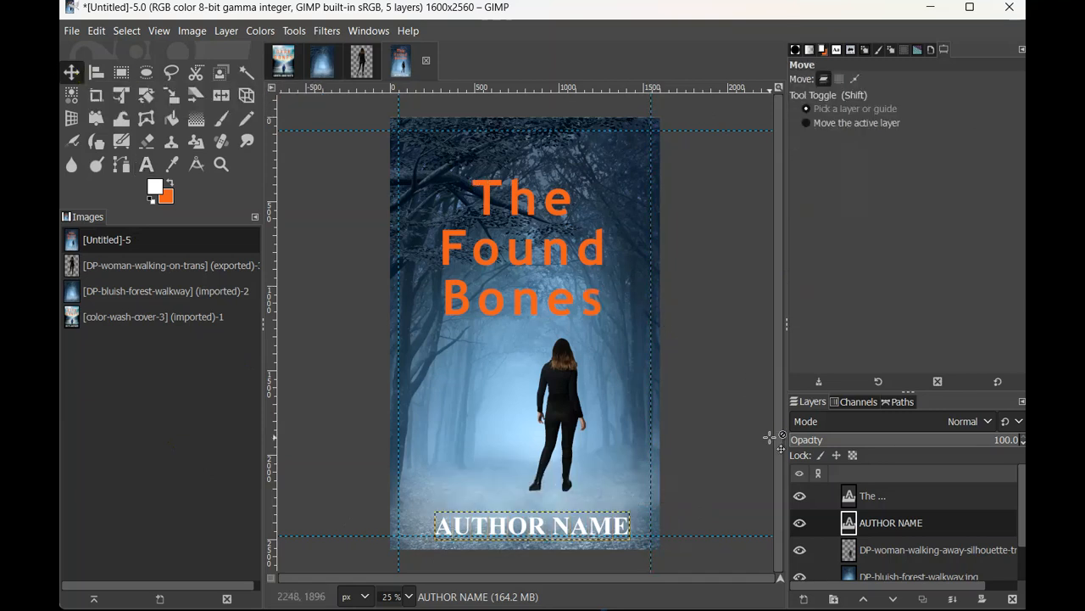
{"action": "left_click_drag", "start_coordinate": [527, 531], "coordinate": [514, 519]}
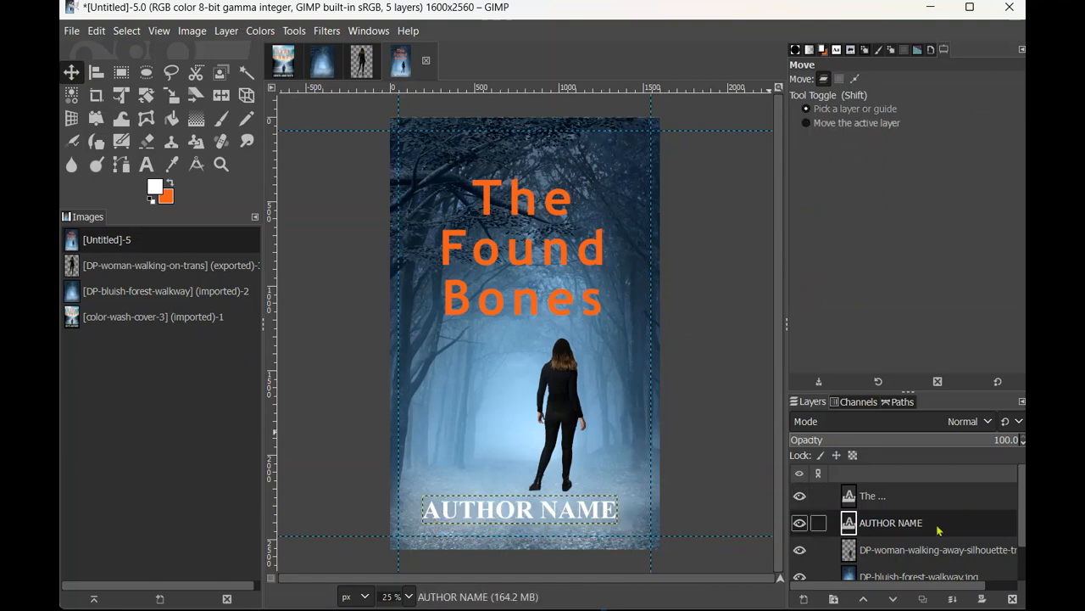
Step: Center the title horizontally relative to the Background layer with the Align tool
{"action": "left_click", "coordinate": [882, 496]}
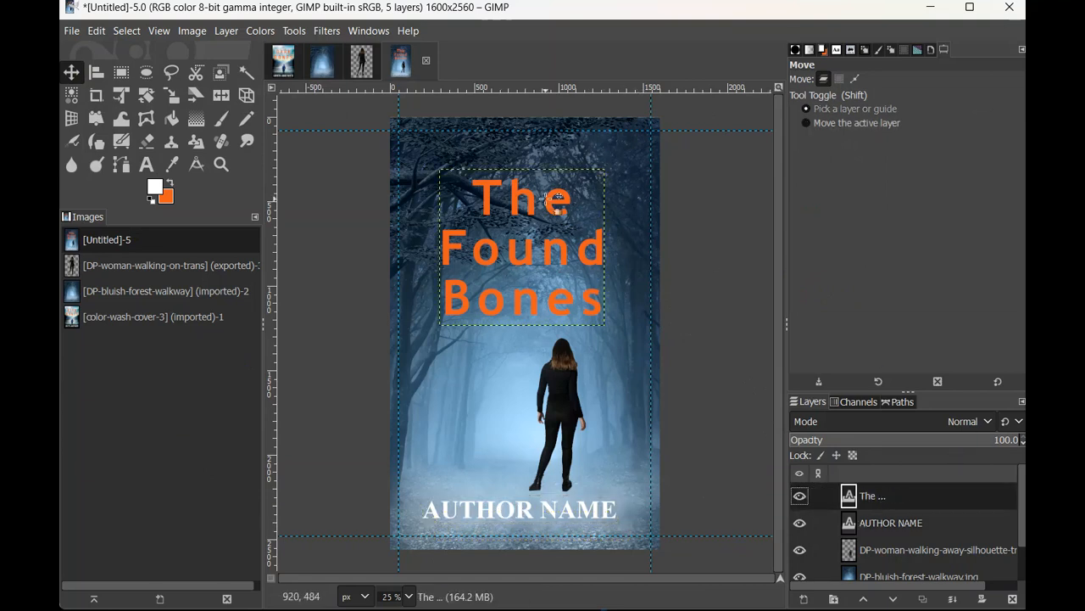
{"action": "scroll", "coordinate": [947, 514], "scroll_direction": "down", "scroll_amount": 2}
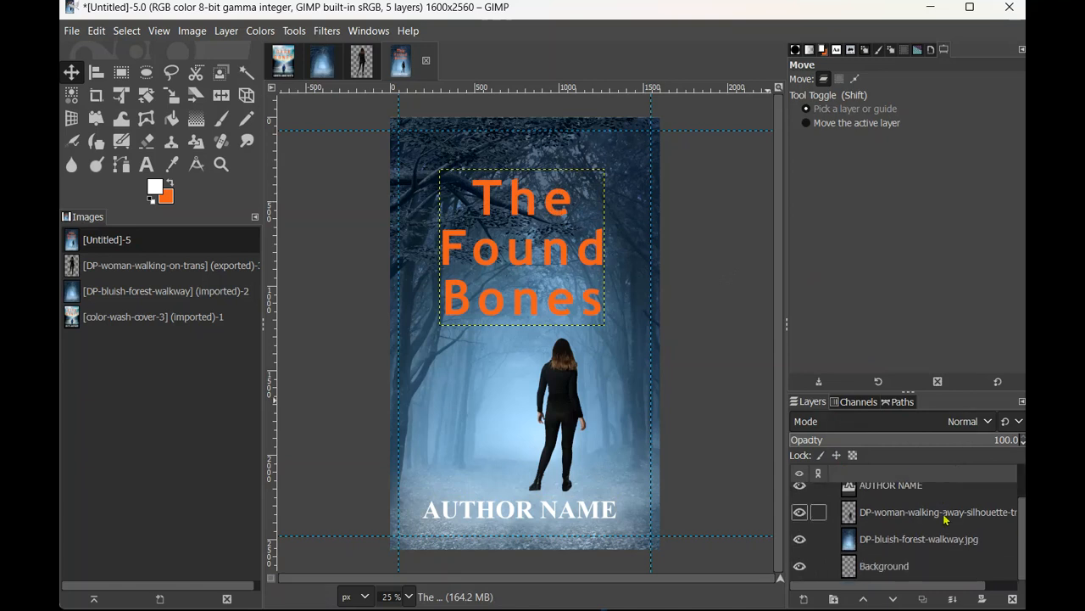
{"action": "left_click", "coordinate": [889, 566]}
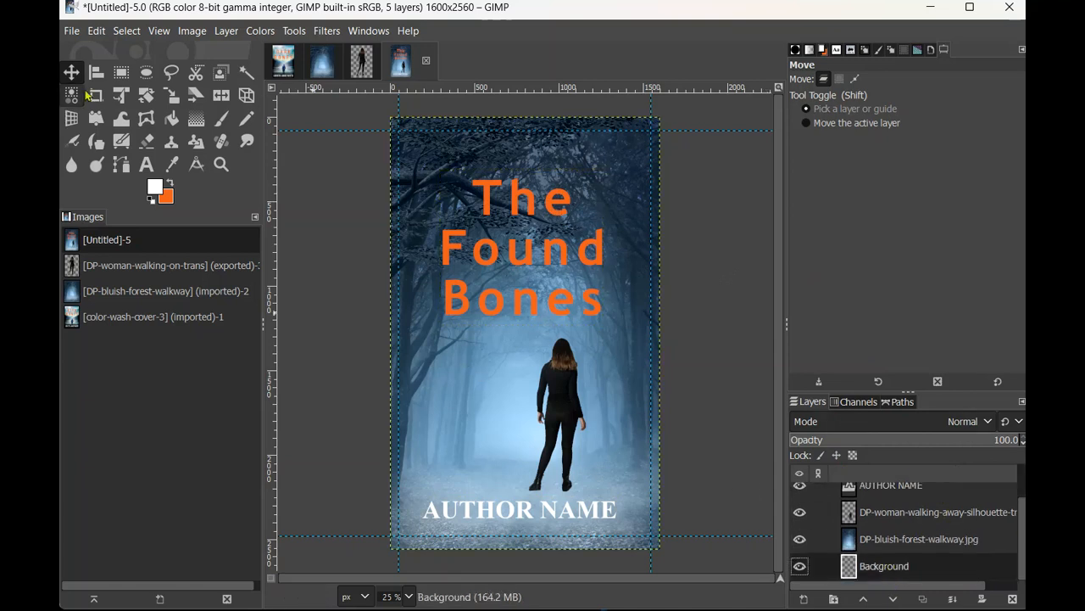
{"action": "left_click", "coordinate": [96, 72]}
{"action": "left_click", "coordinate": [560, 242]}
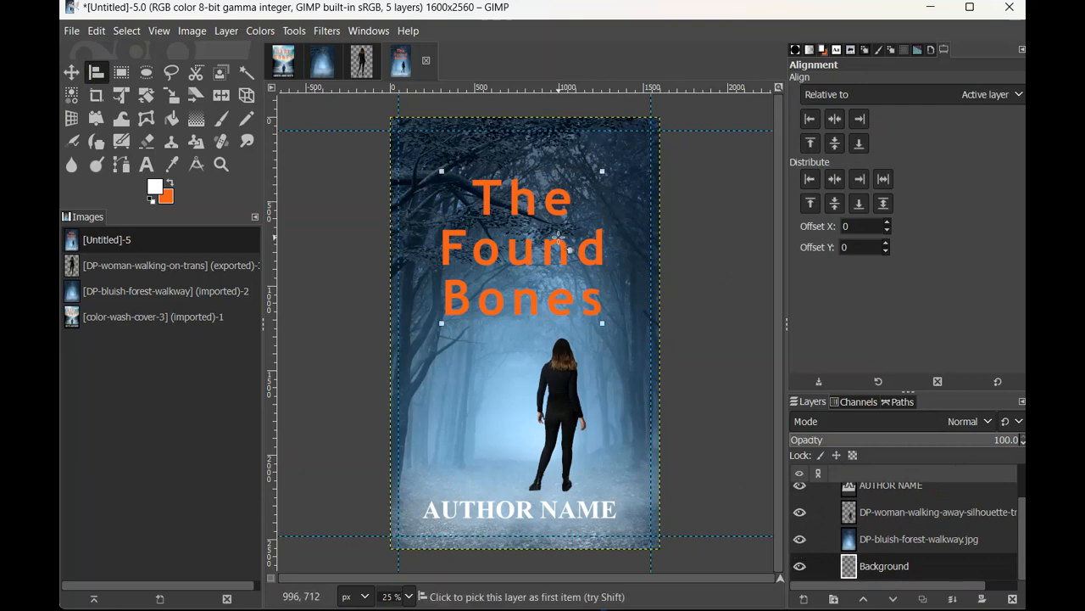
{"action": "left_click", "coordinate": [840, 120]}
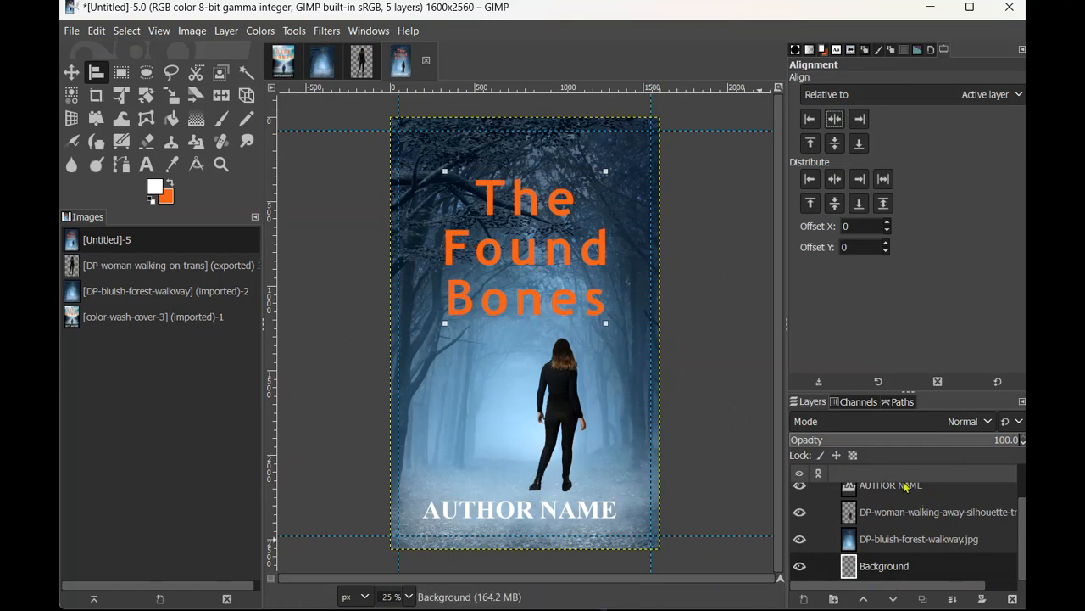
Step: Center the author name text horizontally relative to the Background layer
{"action": "left_click", "coordinate": [512, 510]}
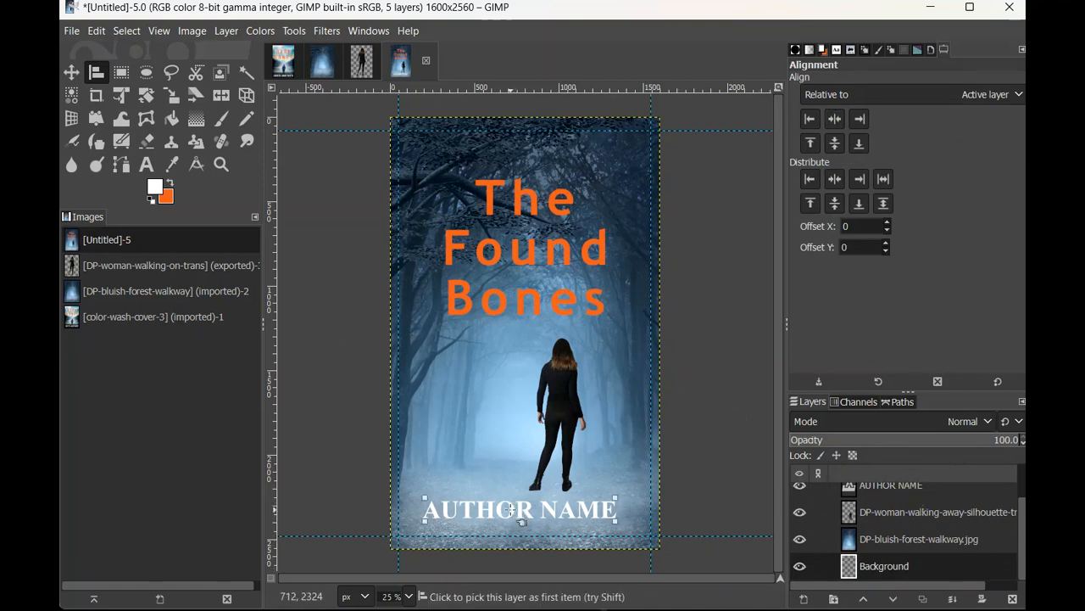
{"action": "left_click", "coordinate": [836, 122]}
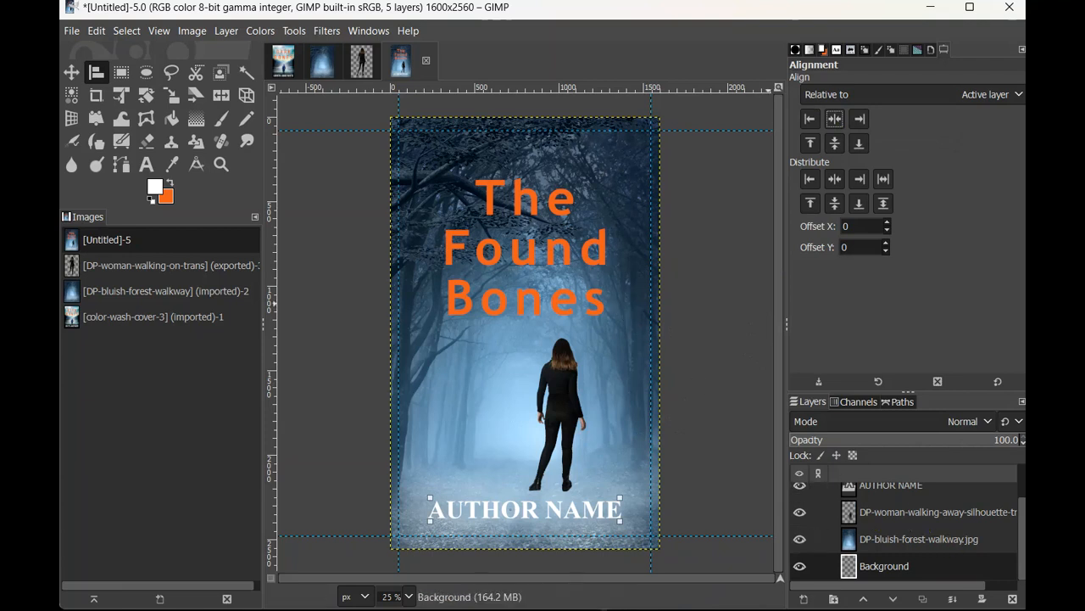
Step: Enlarge all the title text beyond 291 px and move it up and slightly left, clear of the woman's head
{"action": "scroll", "coordinate": [1003, 503], "scroll_direction": "up", "scroll_amount": 2}
{"action": "left_click", "coordinate": [870, 497]}
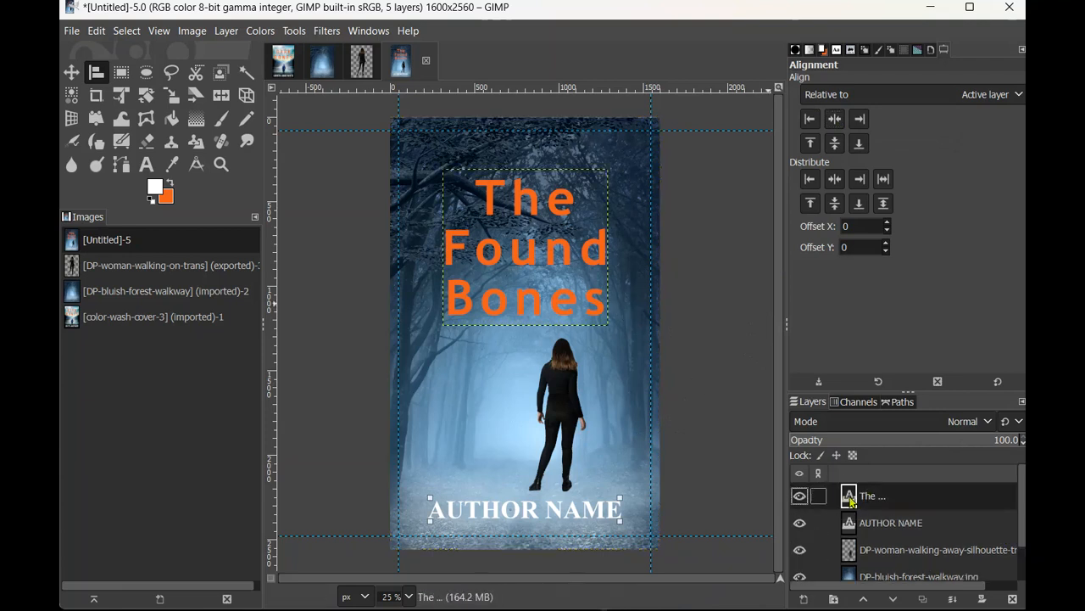
{"action": "double_click", "coordinate": [850, 498]}
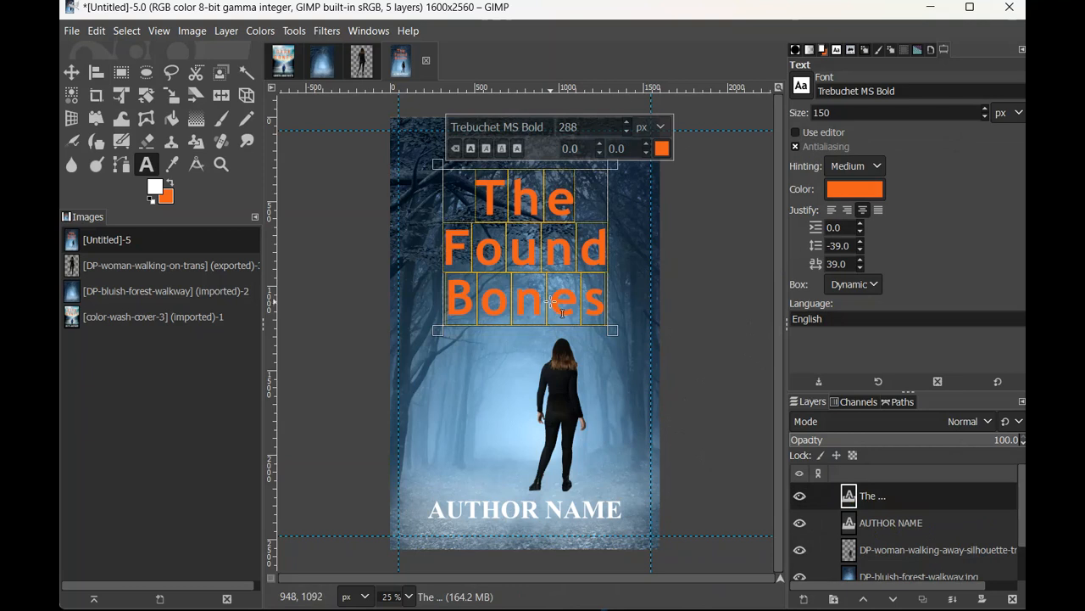
{"action": "left_click", "coordinate": [627, 127]}
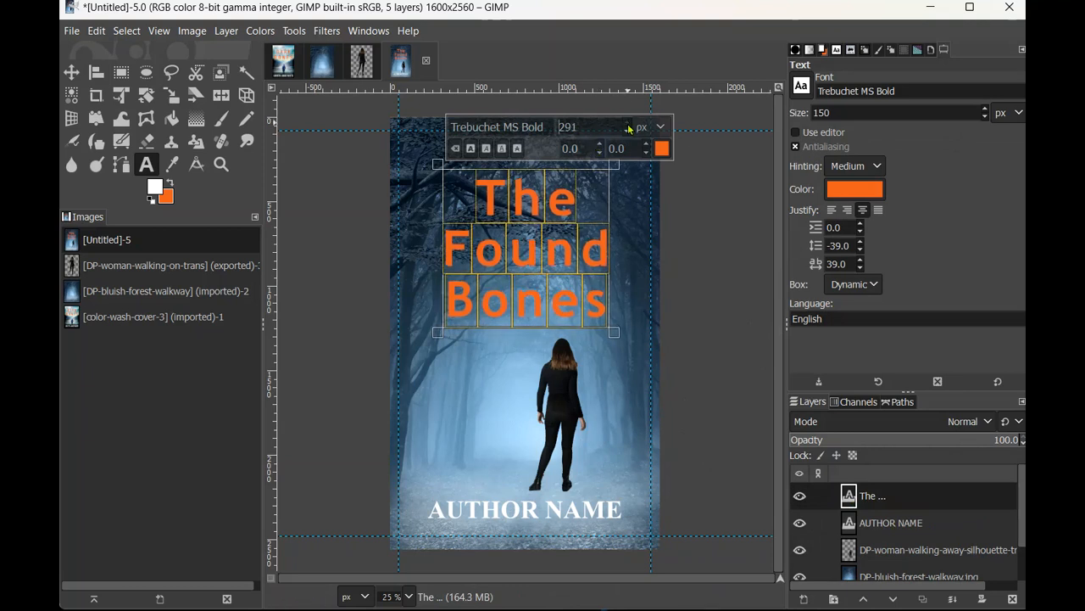
{"action": "left_click", "coordinate": [76, 72]}
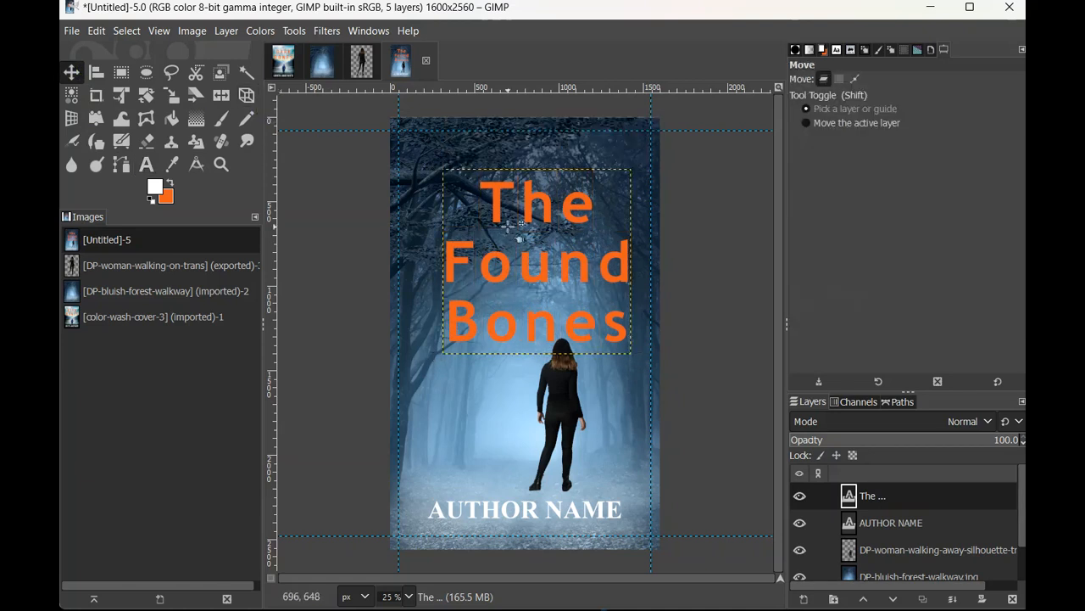
{"action": "left_click_drag", "start_coordinate": [562, 276], "coordinate": [552, 256]}
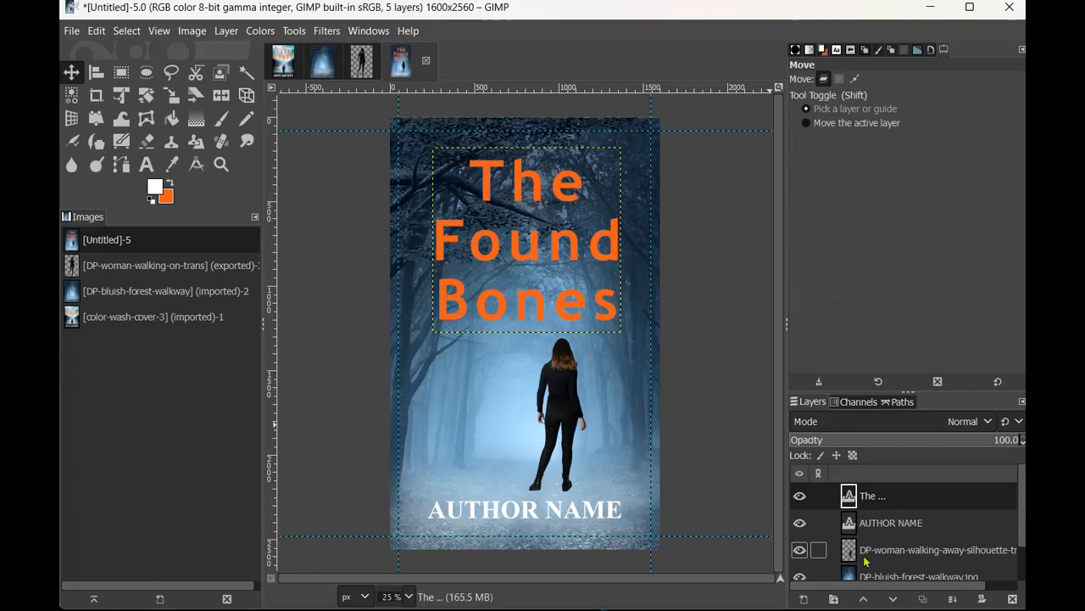
Step: Re-center the enlarged title horizontally with the Align tool, using the Background layer as the reference
{"action": "scroll", "coordinate": [905, 559], "scroll_direction": "down", "scroll_amount": 1}
{"action": "left_click", "coordinate": [906, 572]}
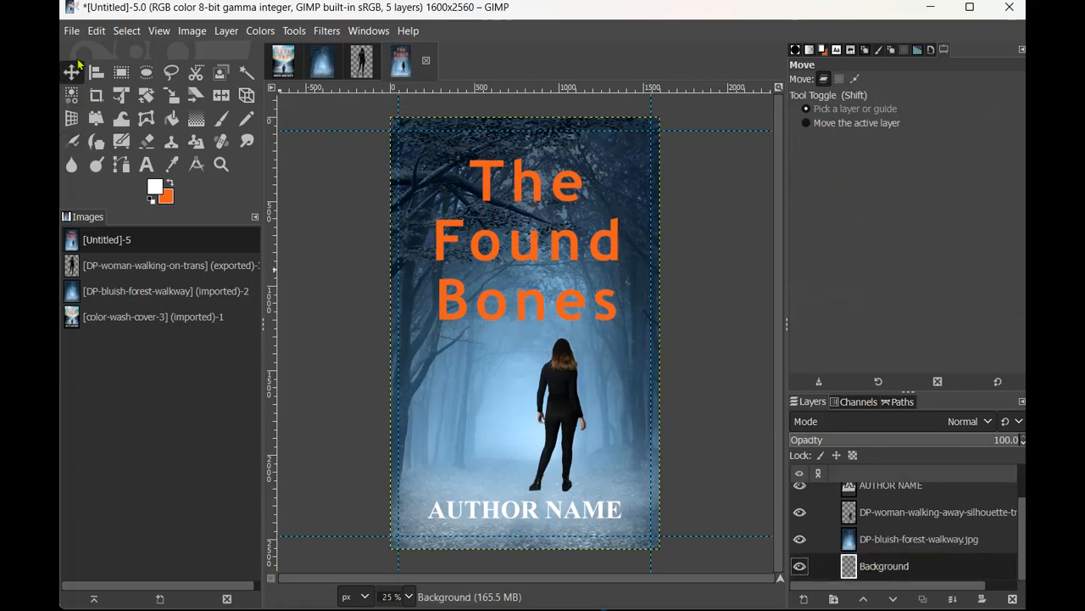
{"action": "left_click", "coordinate": [97, 72]}
{"action": "left_click", "coordinate": [560, 263]}
{"action": "left_click", "coordinate": [838, 119]}
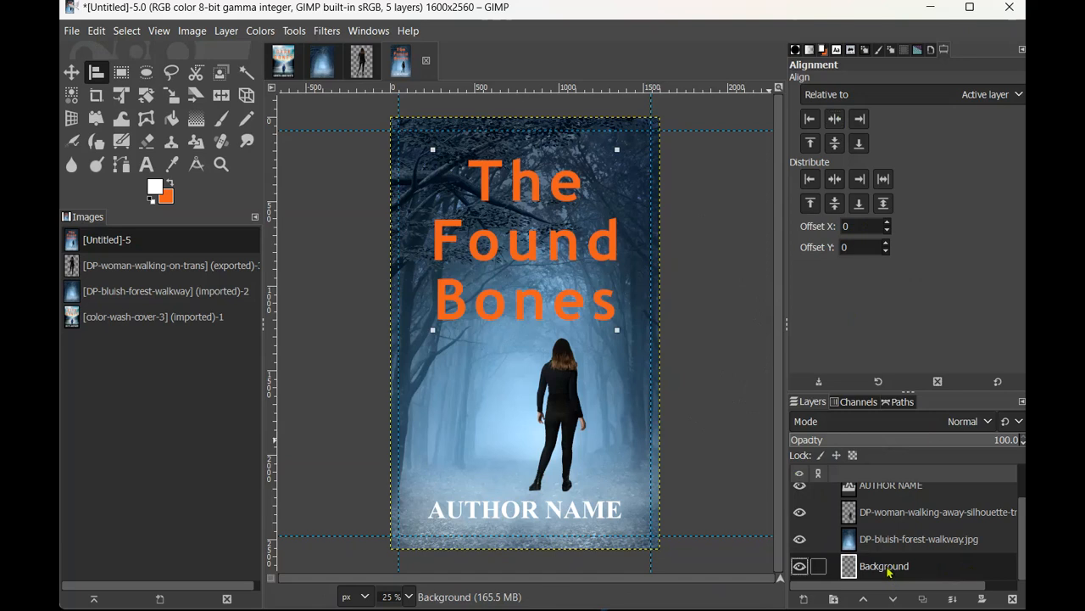
Step: Compare the cover design with the color-wash-cover-3 reference image and return to the cover's Background and forest layers
{"action": "left_click", "coordinate": [278, 66]}
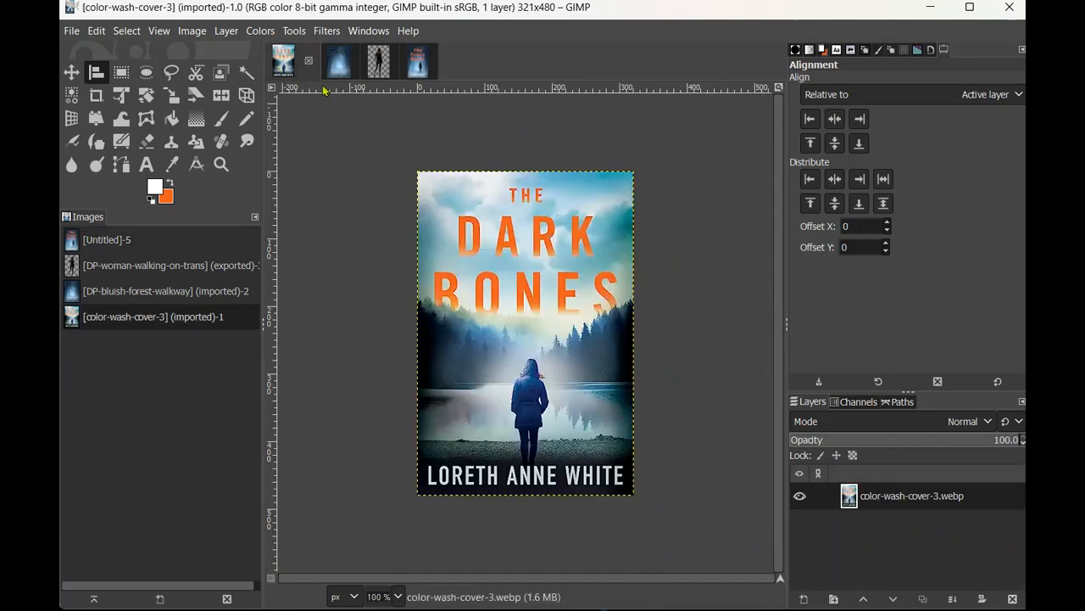
{"action": "left_click", "coordinate": [411, 69]}
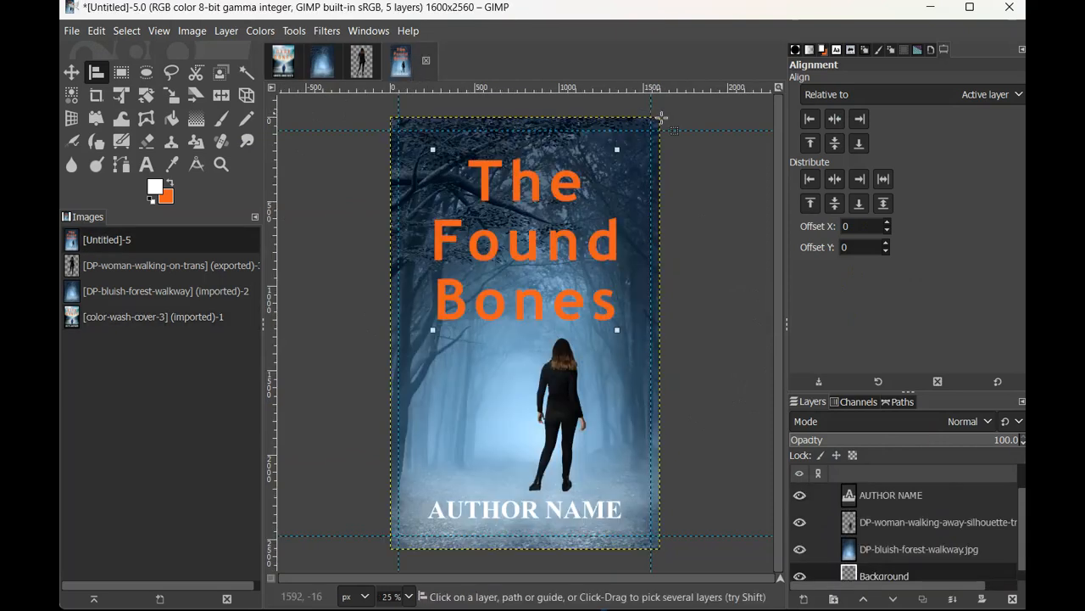
{"action": "scroll", "coordinate": [800, 570], "scroll_direction": "down", "scroll_amount": 1}
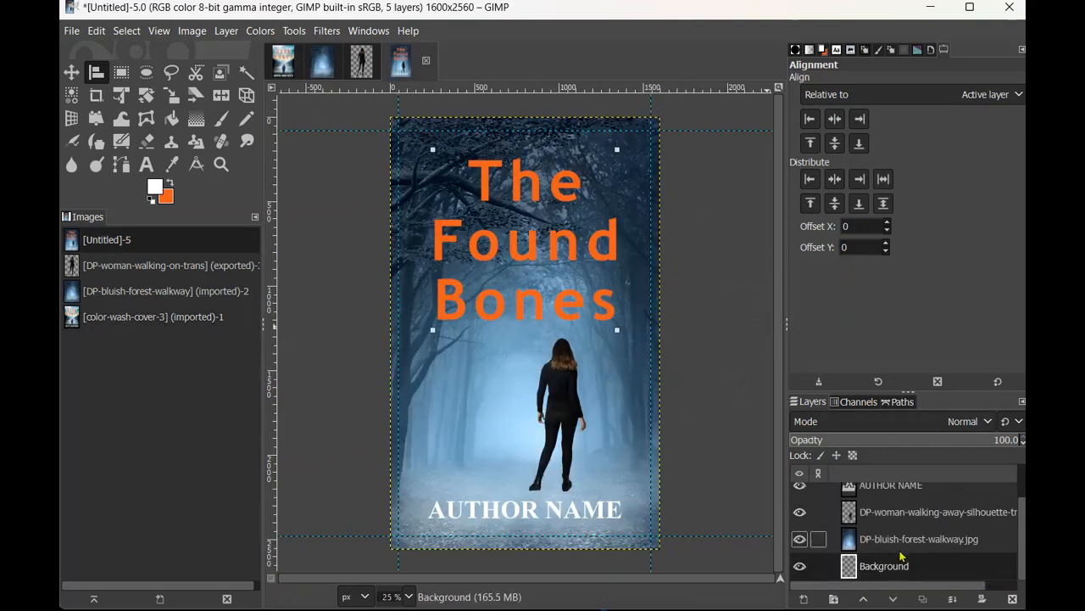